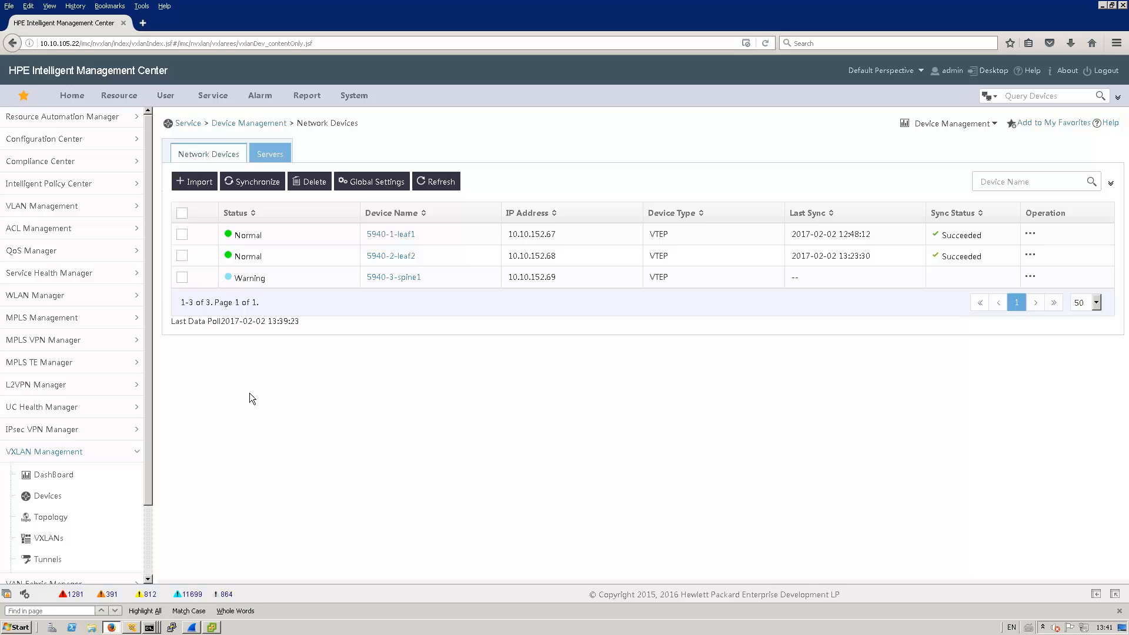
Show the VXLAN tunnel list, open a Telnet session to leaf switch 10.10.152.67 and log in with the switch password.
{"action": "left_click", "coordinate": [47, 560]}
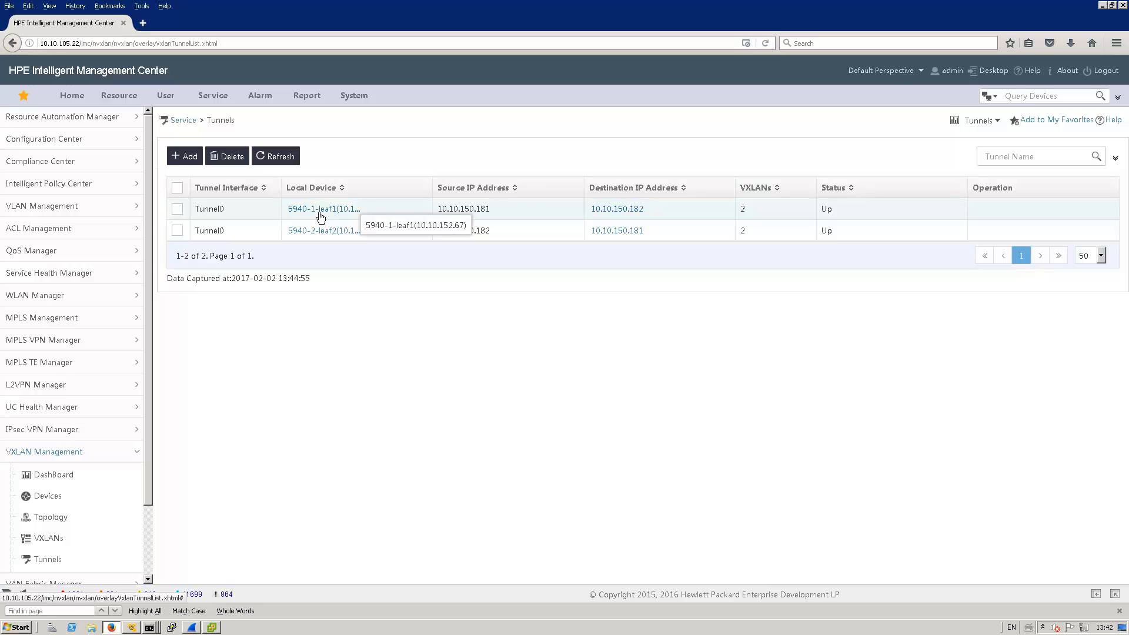
{"action": "left_click", "coordinate": [149, 628]}
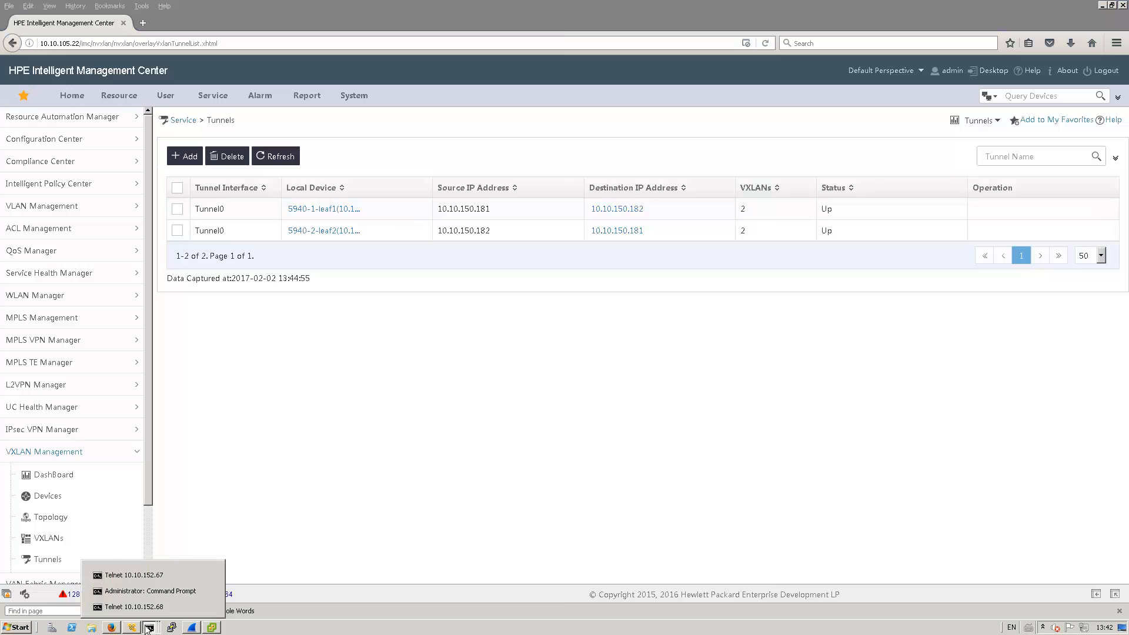
{"action": "left_click", "coordinate": [138, 590]}
{"action": "key", "text": "Up"}
{"action": "key", "text": "Return"}
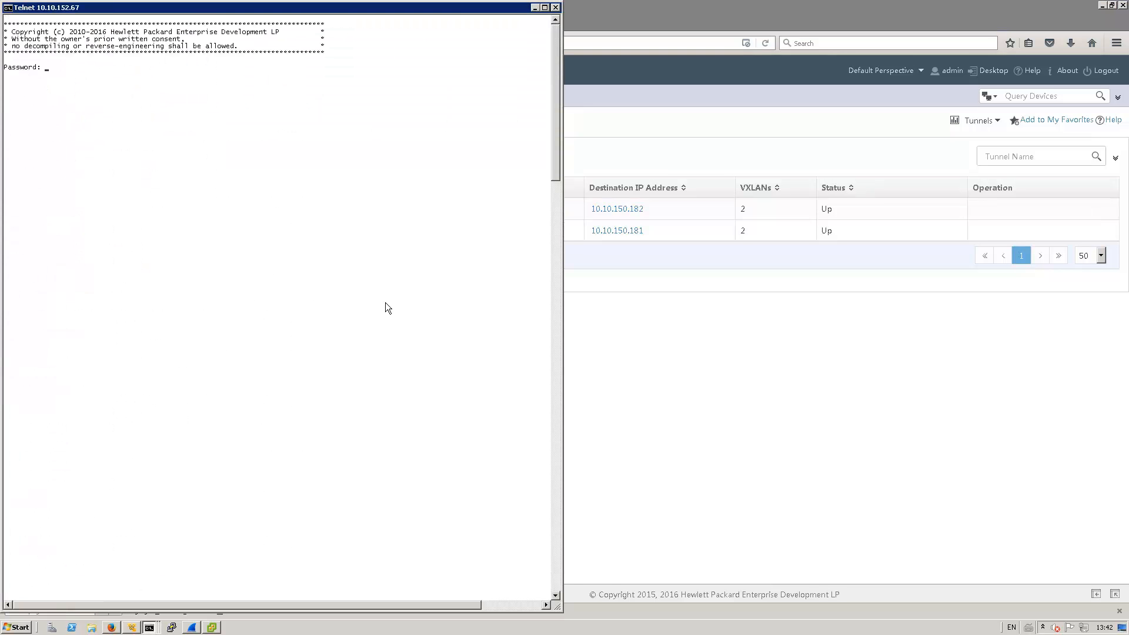
{"action": "key", "text": "Return"}
Display the leaf1 switch's current configuration with "di cu" and page through to the VSI interfaces and BGP section.
{"action": "key", "text": "Return"}
{"action": "type", "text": "di cu"}
{"action": "key", "text": "Return"}
{"action": "key", "text": "space"}
{"action": "key", "text": "space"}
{"action": "key", "text": "space"}
{"action": "key", "text": "space"}
{"action": "key", "text": "space"}
{"action": "key", "text": "space"}
{"action": "key", "text": "space"}
{"action": "key", "text": "space"}
{"action": "key", "text": "space"}
{"action": "key", "text": "space"}
{"action": "key", "text": "space"}
{"action": "key", "text": "space"}
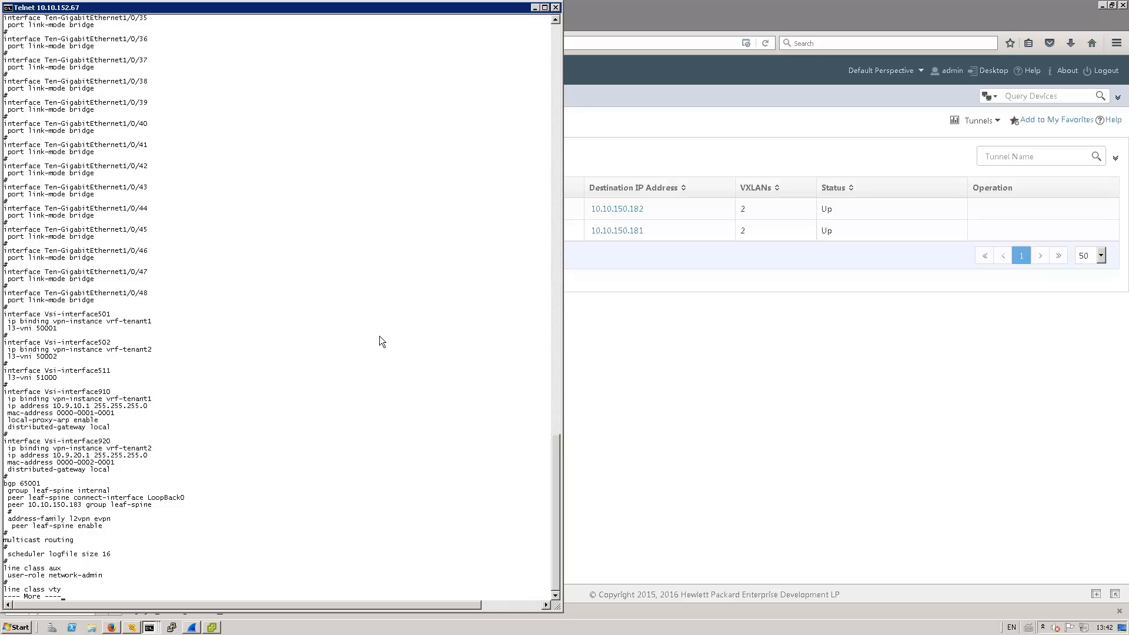
Leave the configuration listing and display the tunnel interface details with "dis int Tunnel".
{"action": "key", "text": "ctrl+c"}
{"action": "type", "text": "dis int tun"}
{"action": "key", "text": "Tab"}
{"action": "key", "text": "Return"}
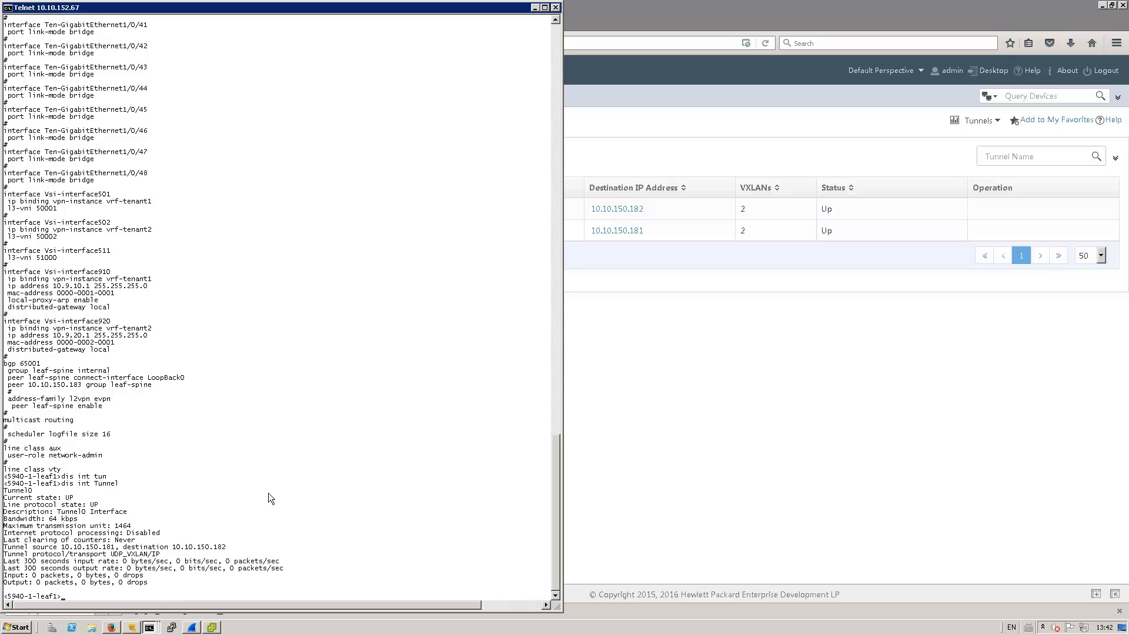
Return to HPE Intelligent Management Center and view the remote MAC addresses in the device details of 5940-1-leaf1.
{"action": "left_click", "coordinate": [666, 468]}
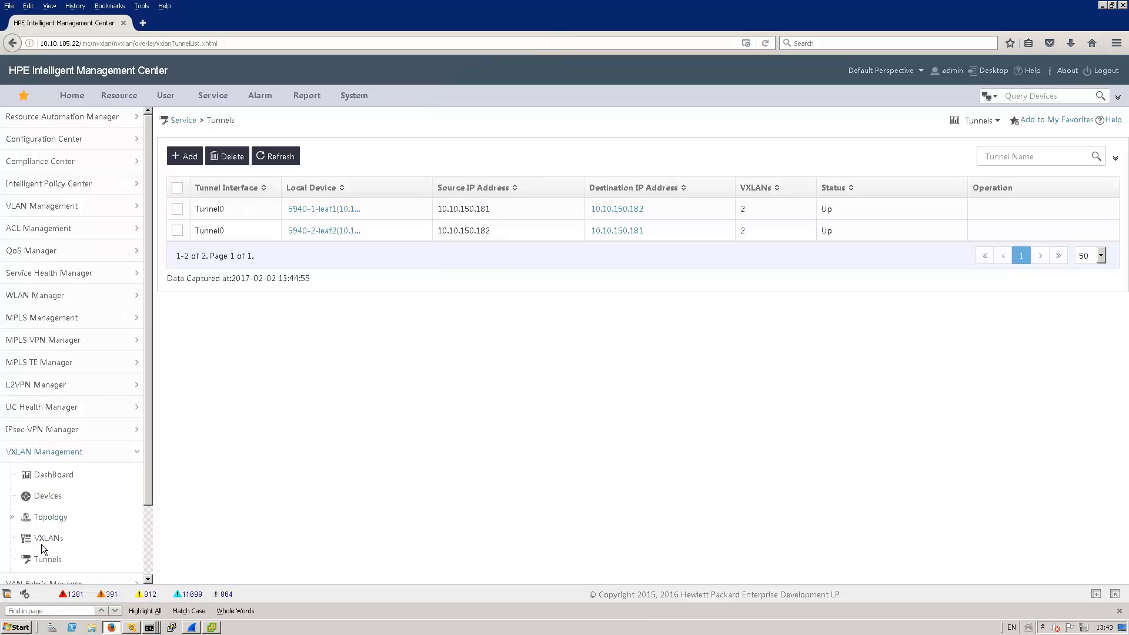
{"action": "left_click", "coordinate": [54, 501]}
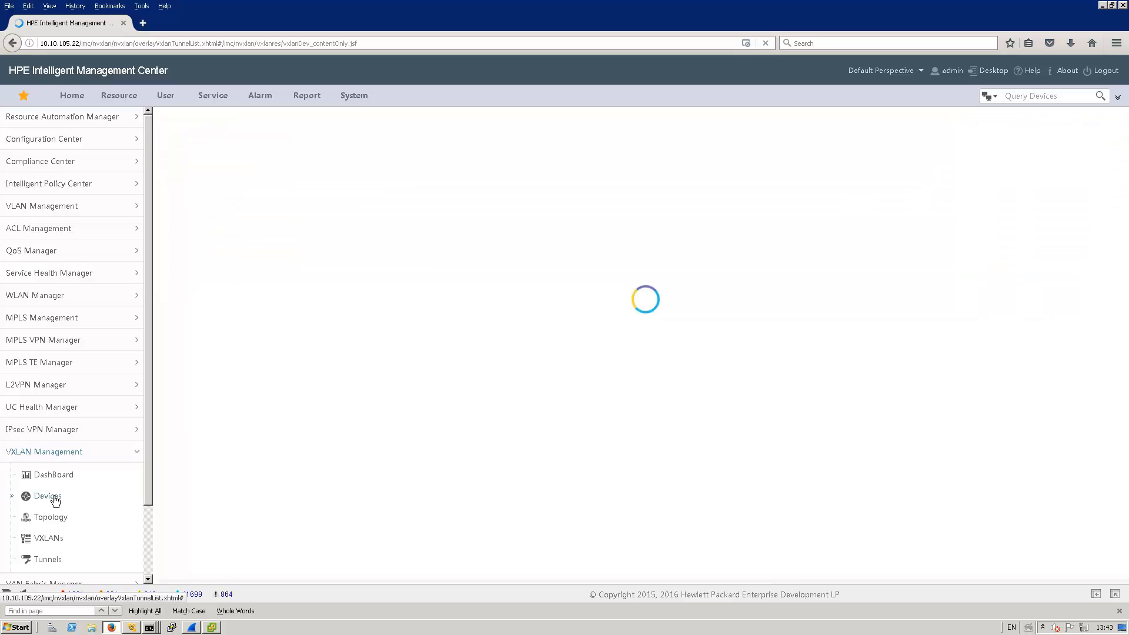
{"action": "left_click", "coordinate": [384, 235]}
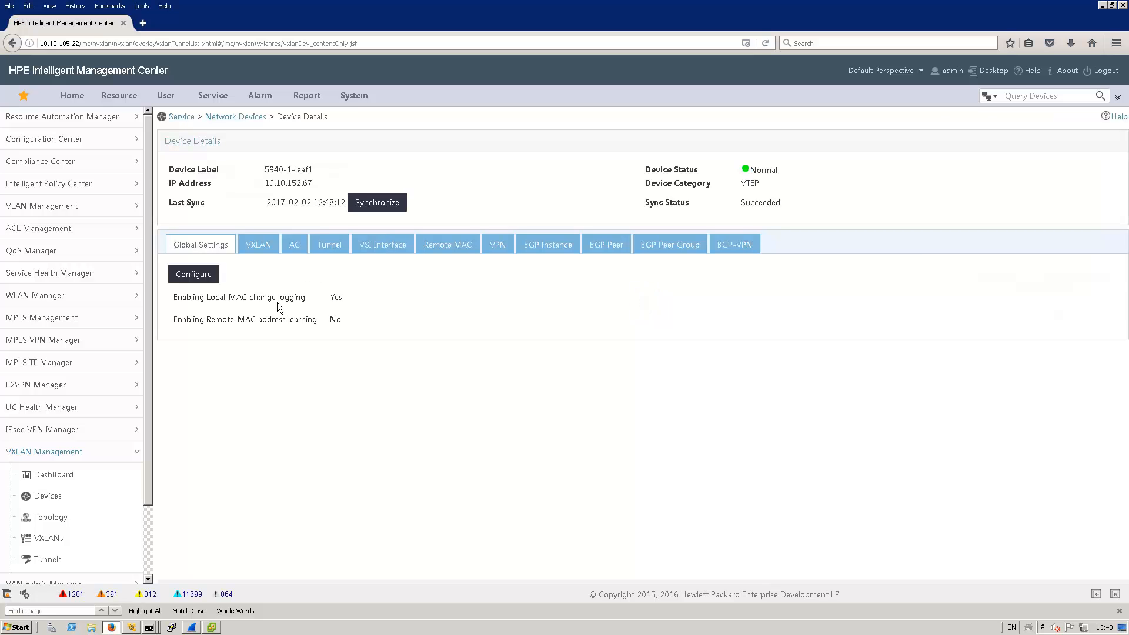
{"action": "left_click", "coordinate": [445, 248]}
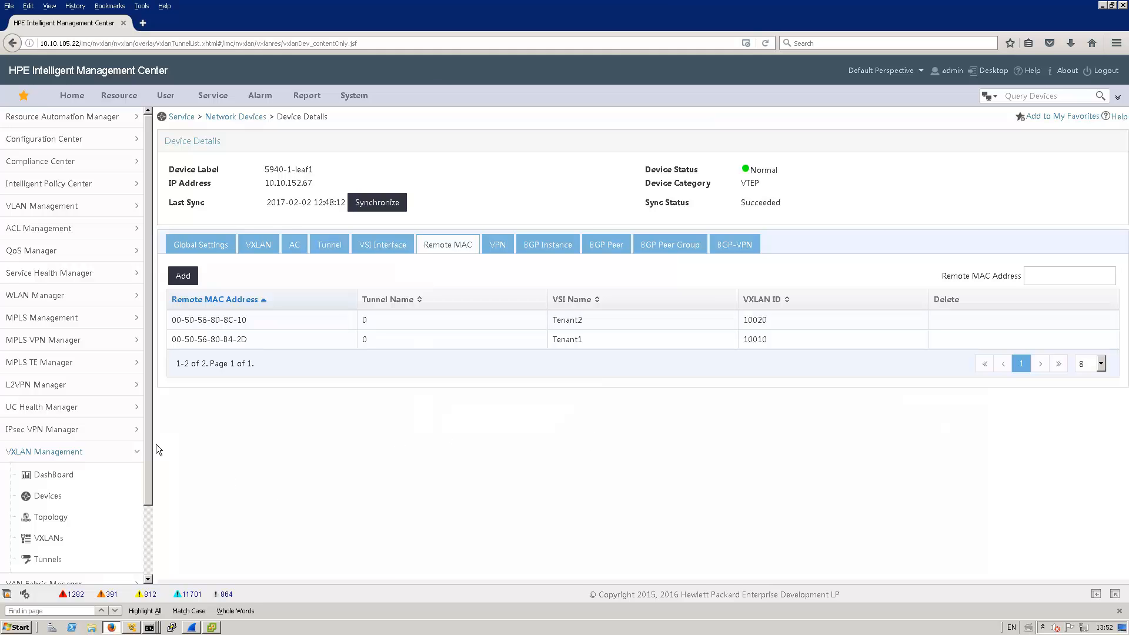
Open the topology view from VXLAN Management and display the VXLAN Global Topology.
{"action": "left_click", "coordinate": [35, 517]}
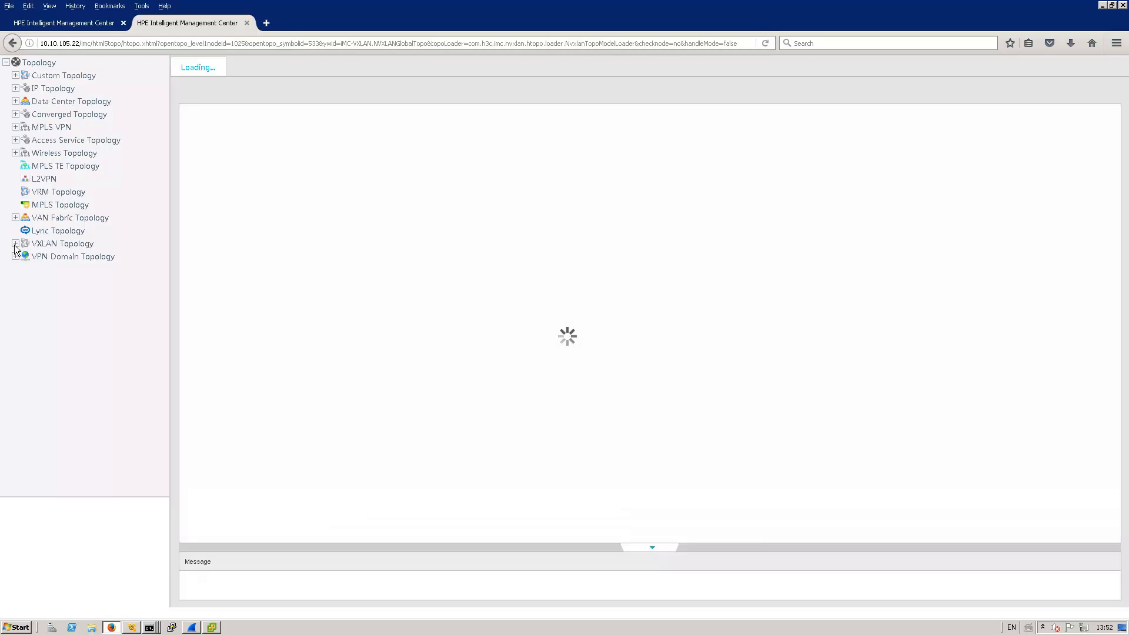
{"action": "left_click", "coordinate": [15, 243]}
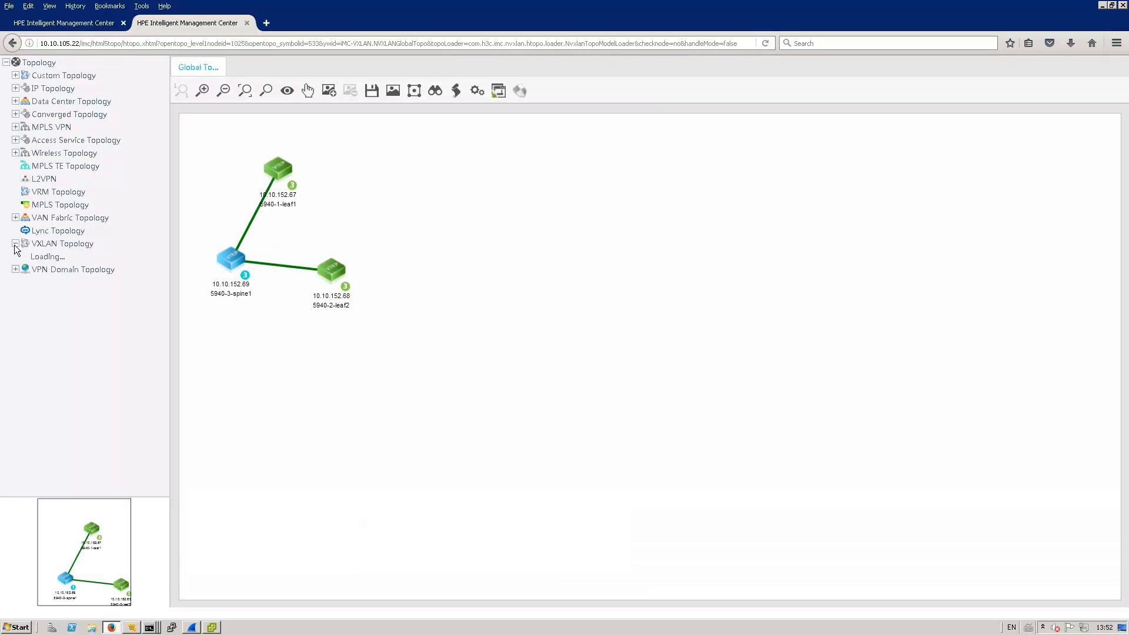
{"action": "left_click", "coordinate": [62, 258]}
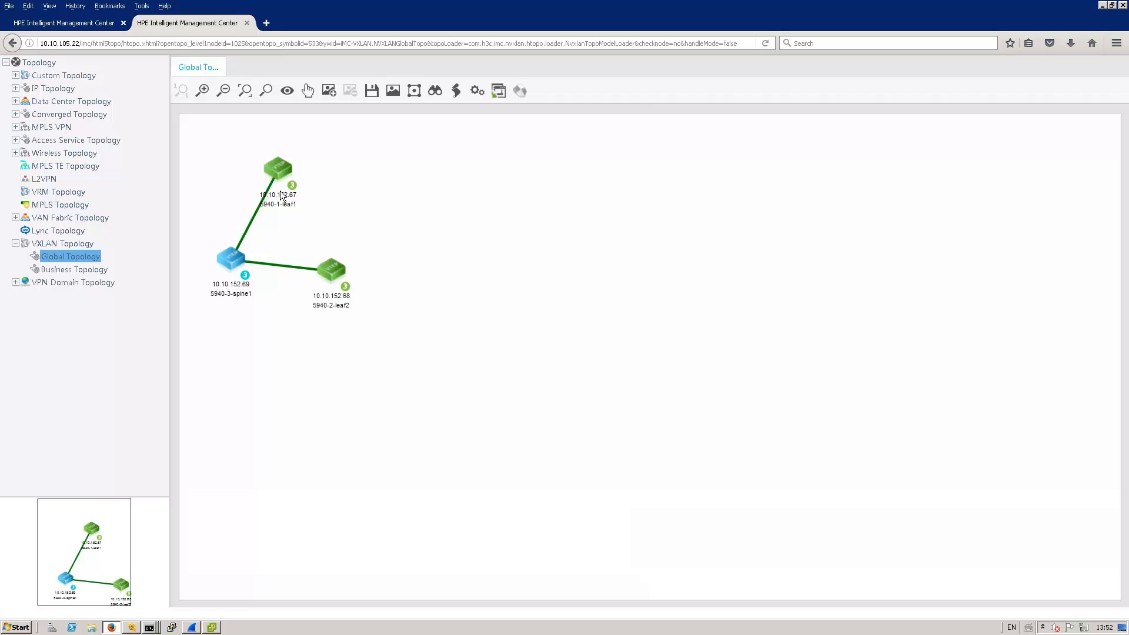
Arrange spine1 above leaf1 and leaf2 in the global topology, and view the details of leaf2 and the spine1-leaf1 link.
{"action": "left_click_drag", "start_coordinate": [273, 176], "coordinate": [262, 324]}
{"action": "left_click_drag", "start_coordinate": [335, 273], "coordinate": [505, 313]}
{"action": "left_click_drag", "start_coordinate": [238, 258], "coordinate": [379, 189]}
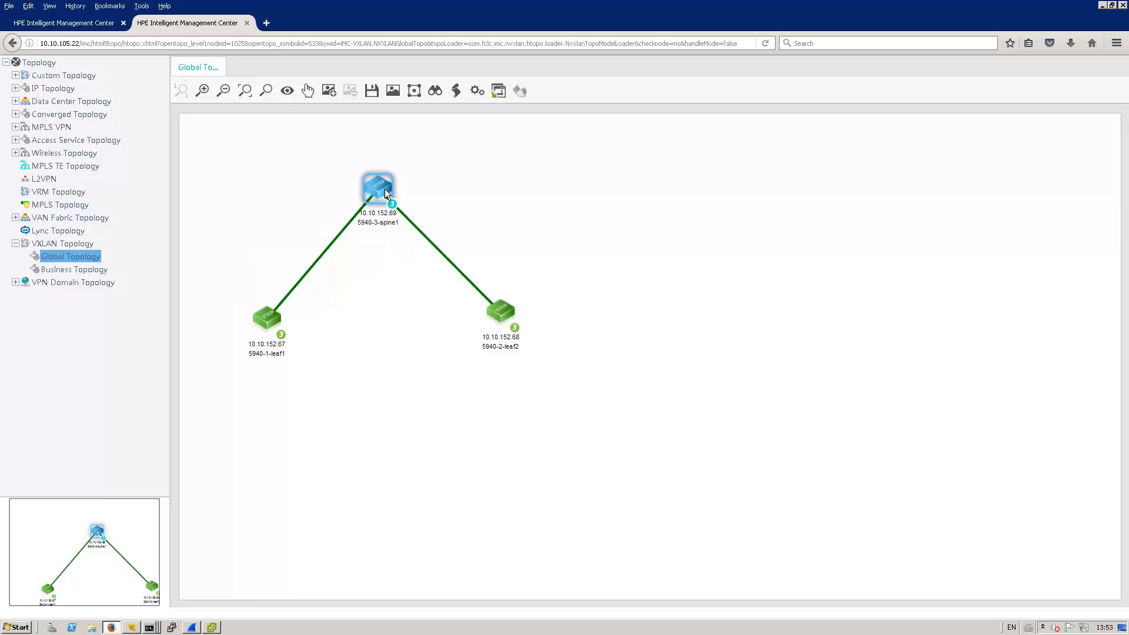
{"action": "left_click", "coordinate": [497, 312]}
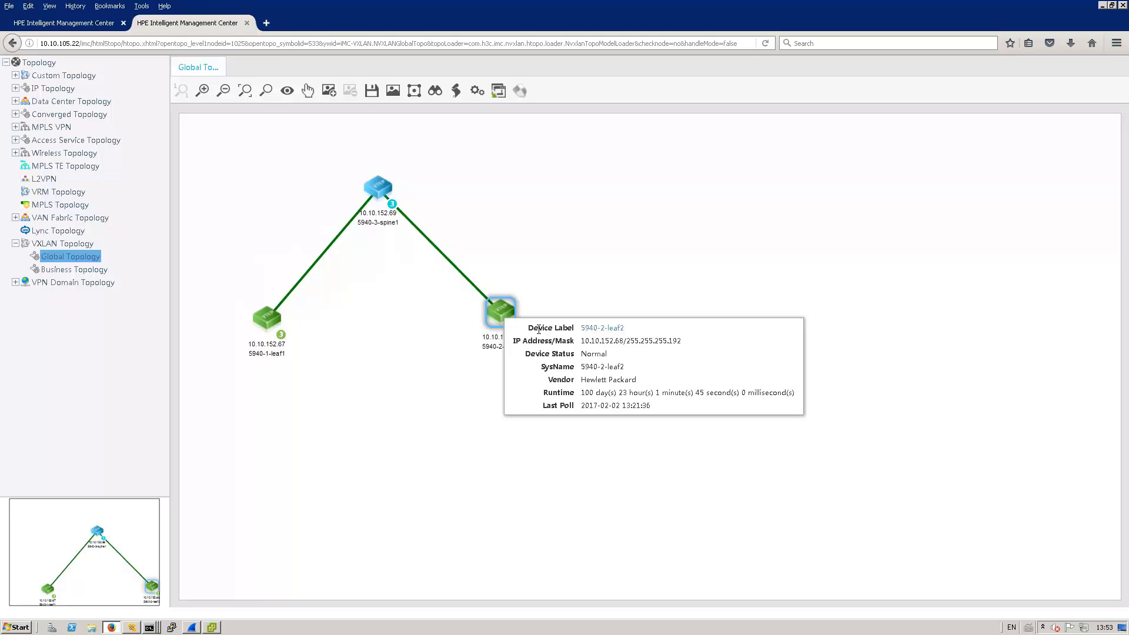
{"action": "left_click", "coordinate": [307, 273]}
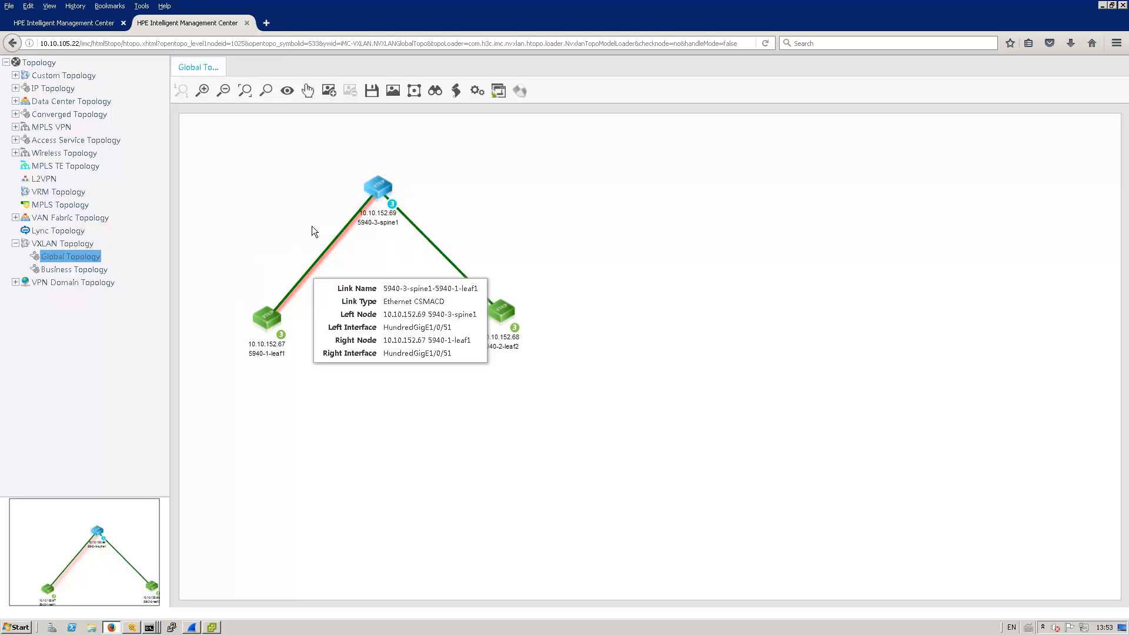
Open the VXLAN Business Topology and arrange 10.10.152.69 centrally above 10.10.152.67 and 10.10.152.68, with the two leaves level.
{"action": "left_click", "coordinate": [92, 270]}
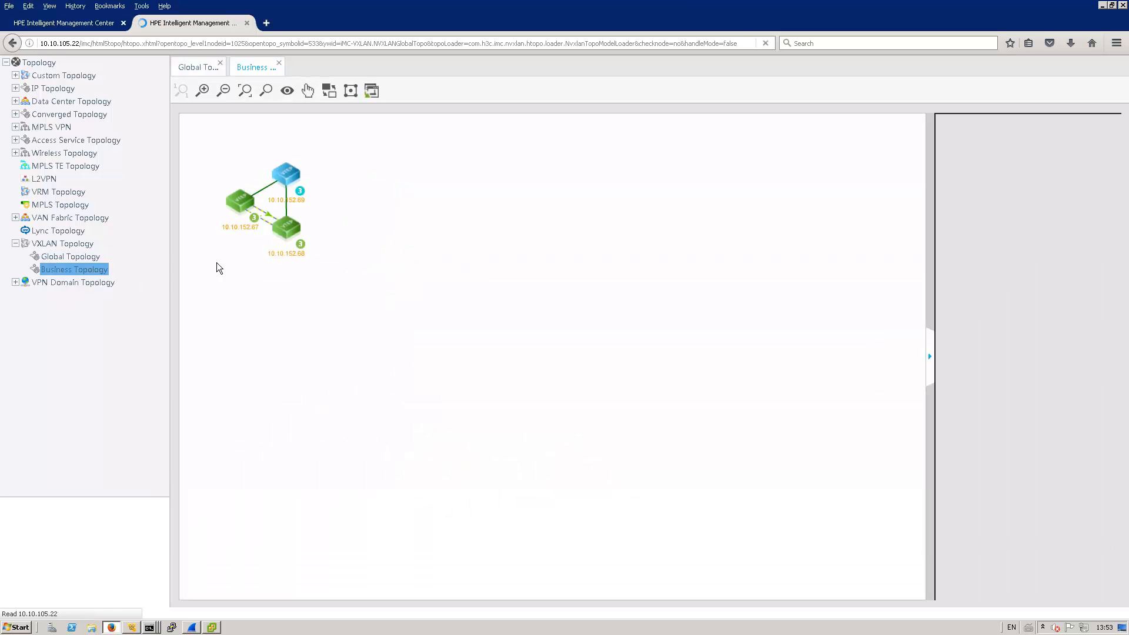
{"action": "left_click_drag", "start_coordinate": [499, 254], "coordinate": [501, 253]}
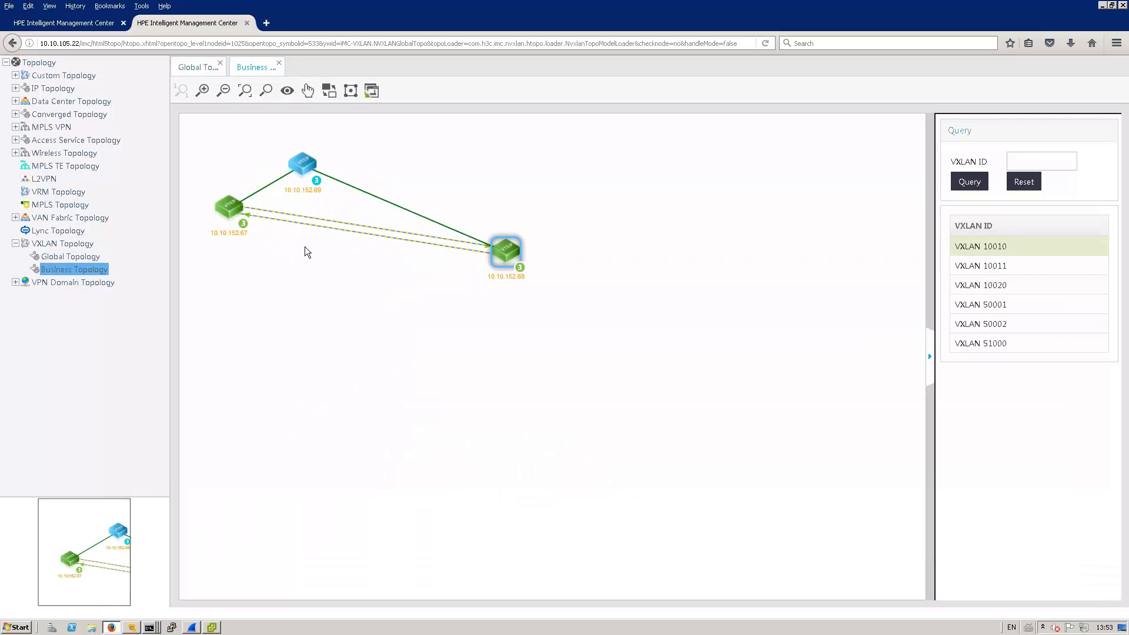
{"action": "left_click_drag", "start_coordinate": [230, 212], "coordinate": [239, 330]}
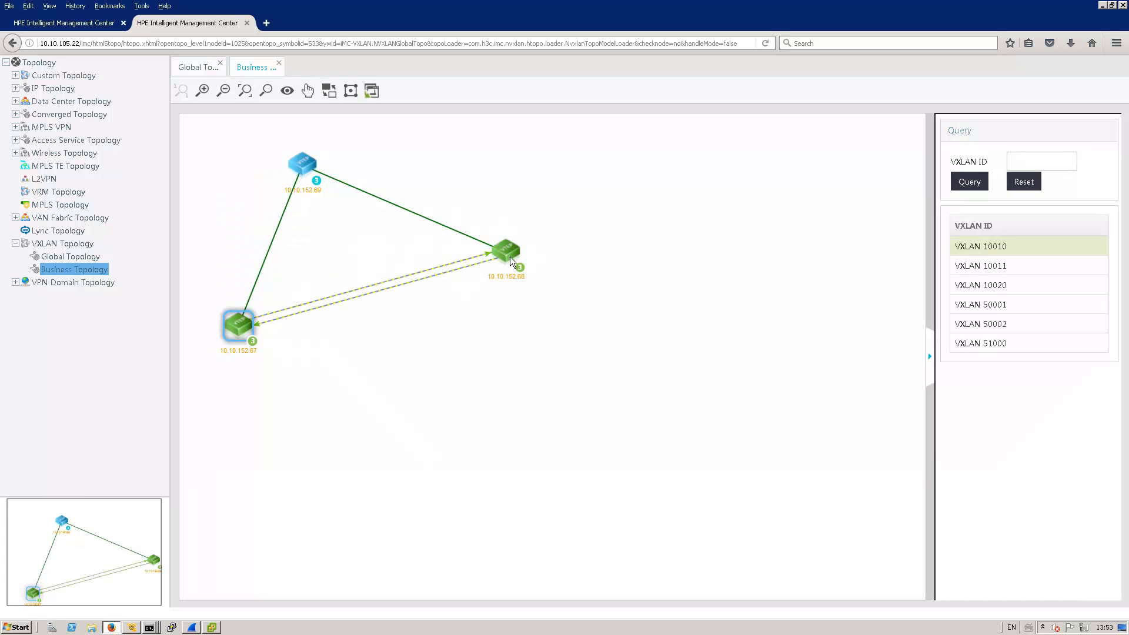
{"action": "left_click_drag", "start_coordinate": [505, 253], "coordinate": [484, 326]}
{"action": "left_click_drag", "start_coordinate": [312, 166], "coordinate": [358, 176]}
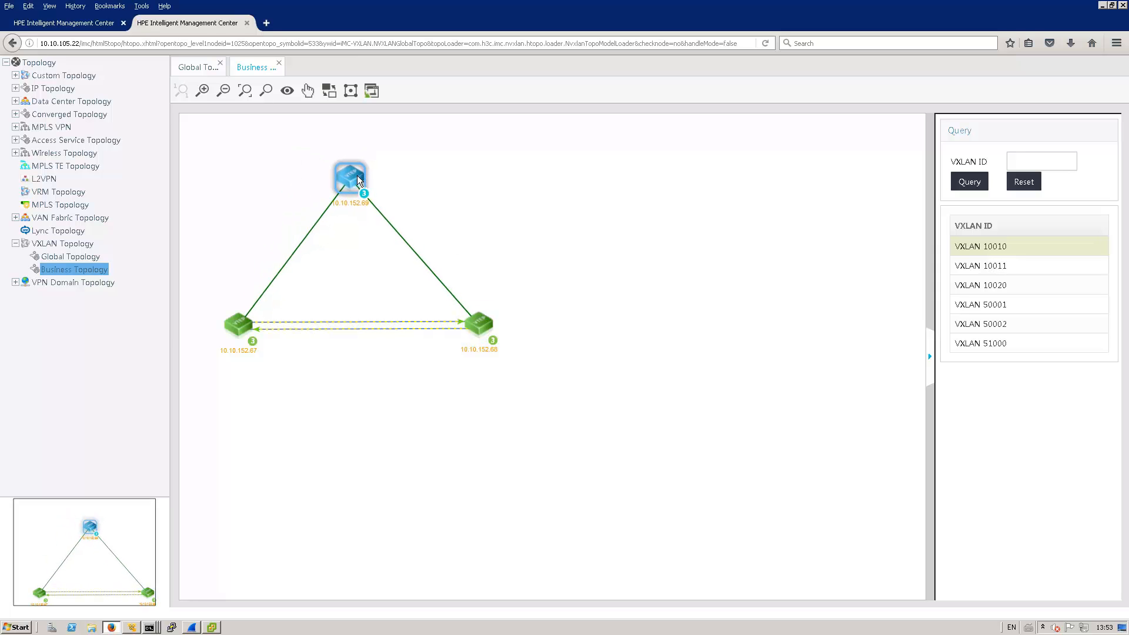
{"action": "mouse_move", "coordinate": [359, 179]}
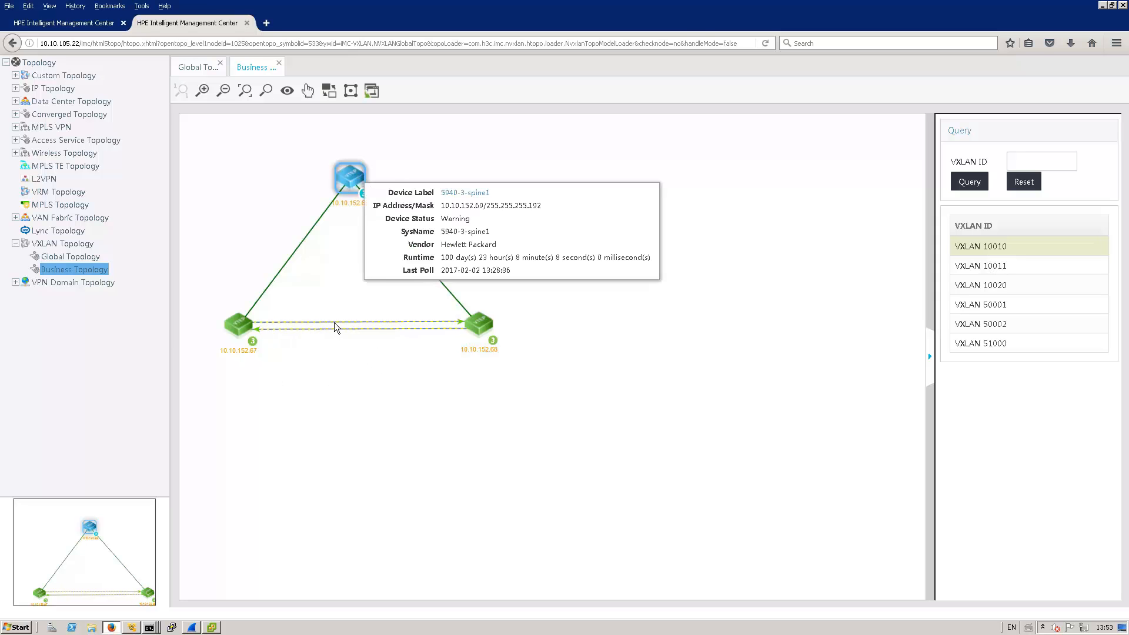
{"action": "mouse_move", "coordinate": [313, 322]}
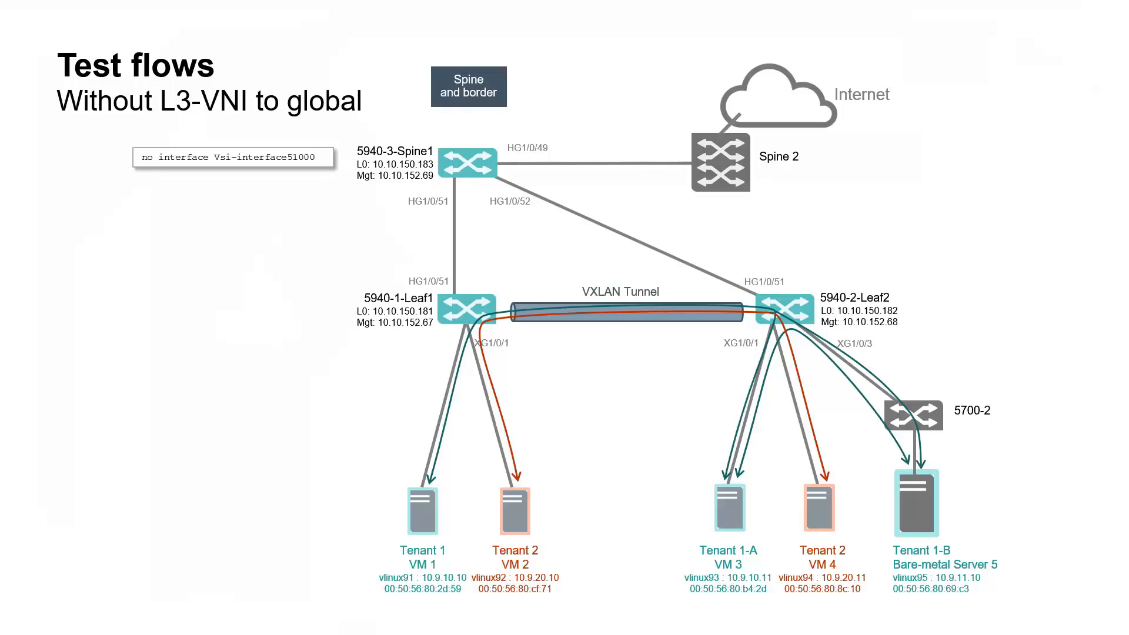
Switch to vSphere Client, ping 10.9.10.11 from the vlinux91 console and stop after a few replies.
{"action": "key", "text": "alt+Tab"}
{"action": "left_click", "coordinate": [217, 629]}
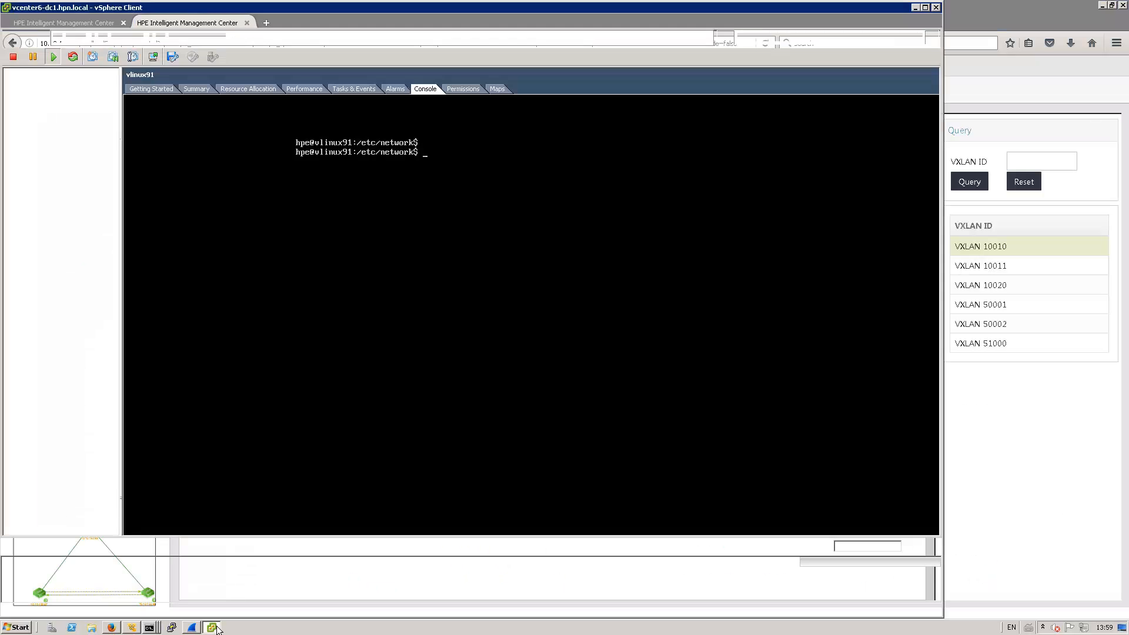
{"action": "left_click", "coordinate": [214, 157]}
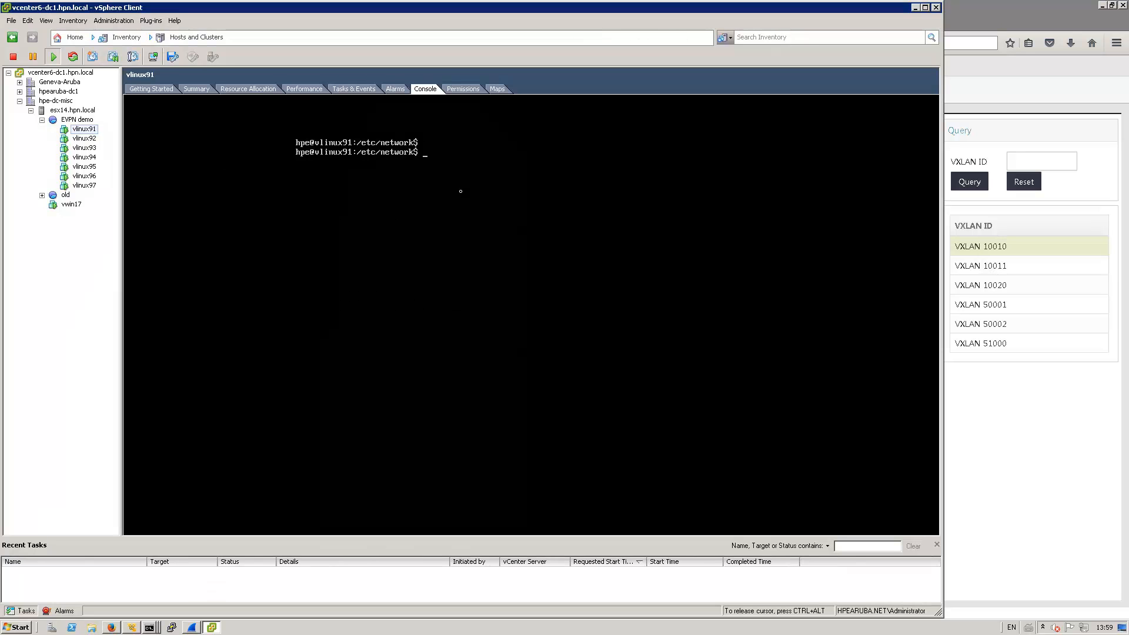
{"action": "type", "text": "ping 10.9.10.11"}
{"action": "key", "text": "Return"}
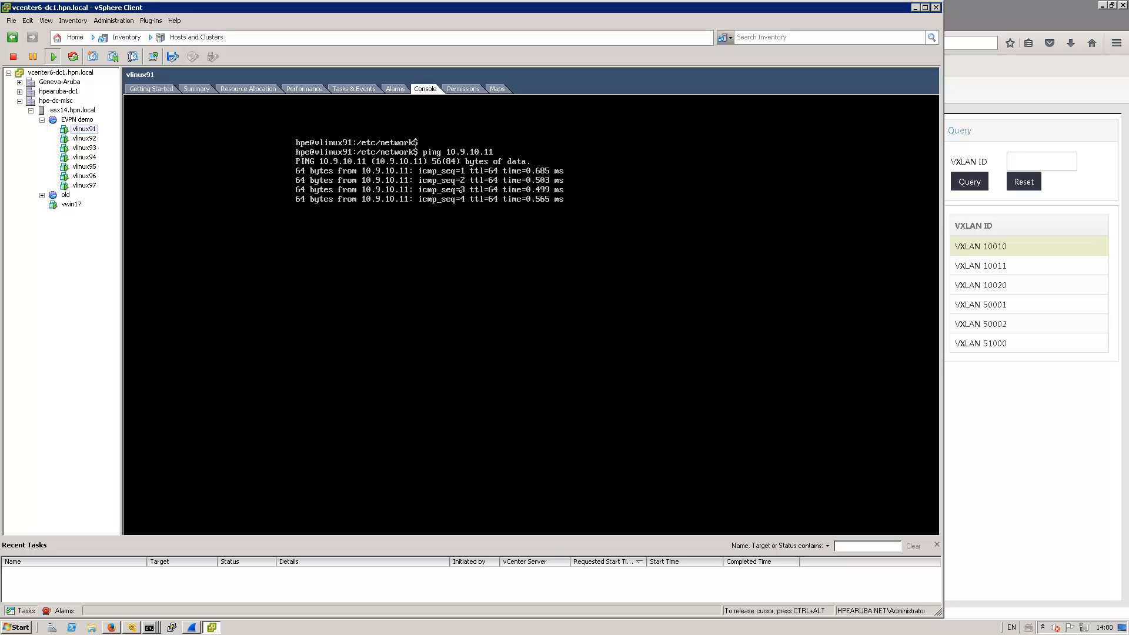
{"action": "key", "text": "ctrl+c"}
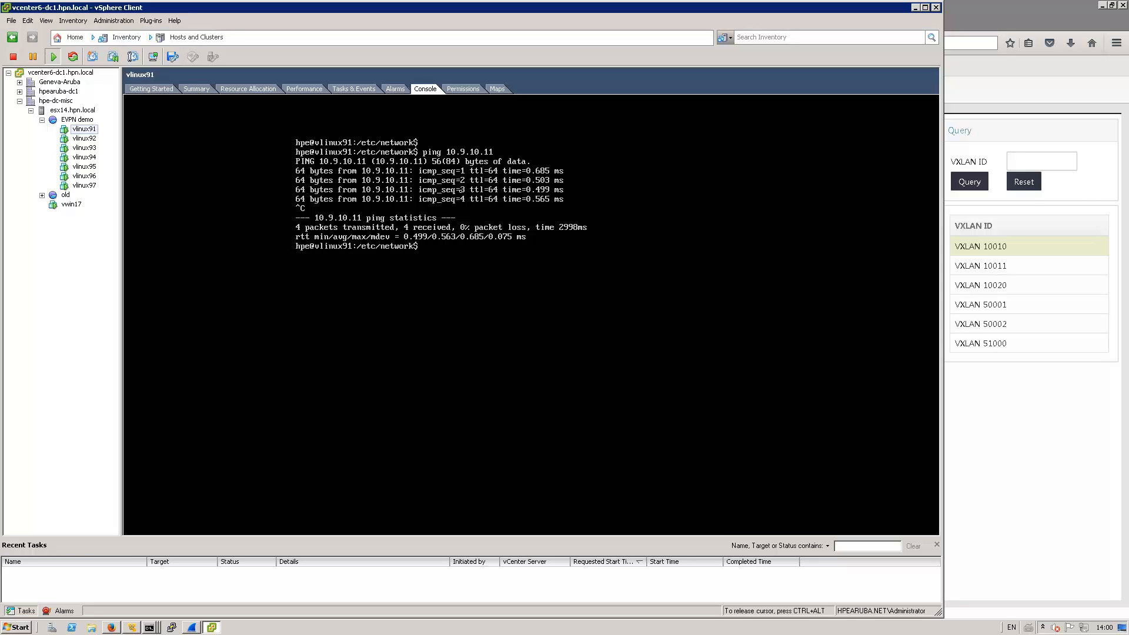
Ping 10.9.11.10 from vlinux91 and stop after a few replies.
{"action": "type", "text": "ping 10.9."}
{"action": "type", "text": "11.10"}
{"action": "key", "text": "Return"}
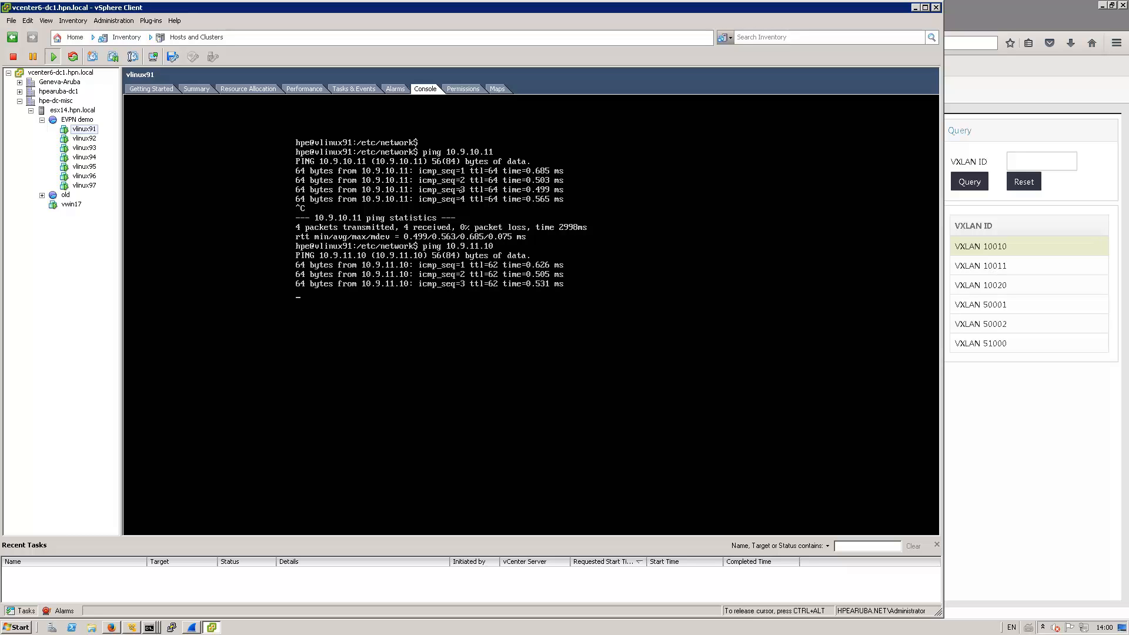
{"action": "key", "text": "ctrl+c"}
Release the vlinux91 console and bring up a fresh command prompt in the embedded console of vlinux92.
{"action": "key", "text": "ctrl+alt"}
{"action": "left_click", "coordinate": [84, 138]}
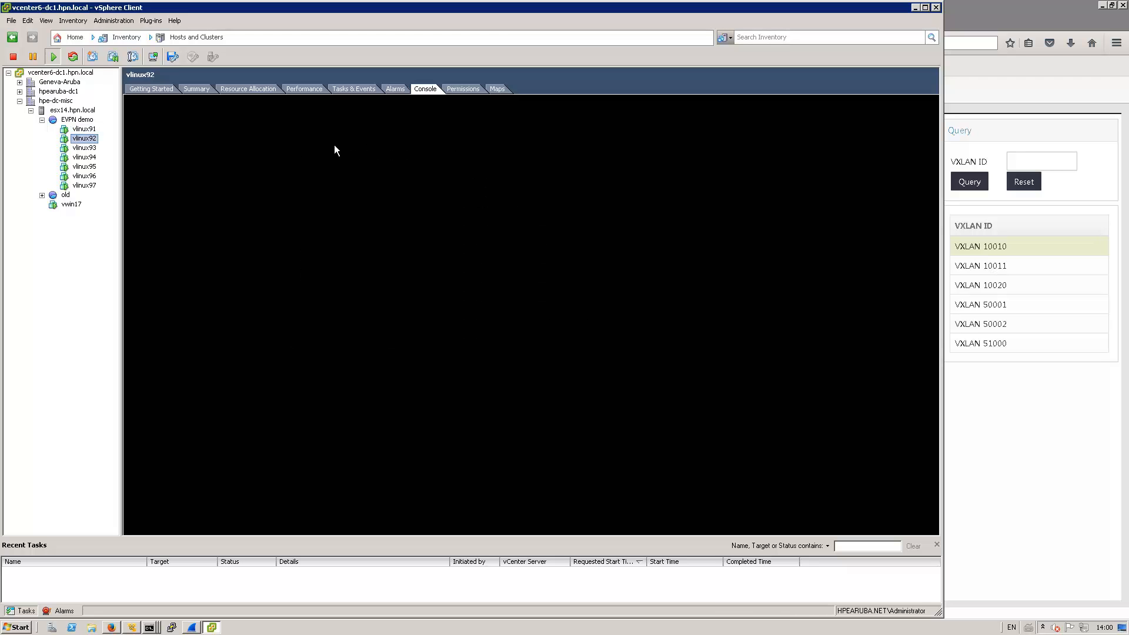
{"action": "left_click", "coordinate": [153, 55]}
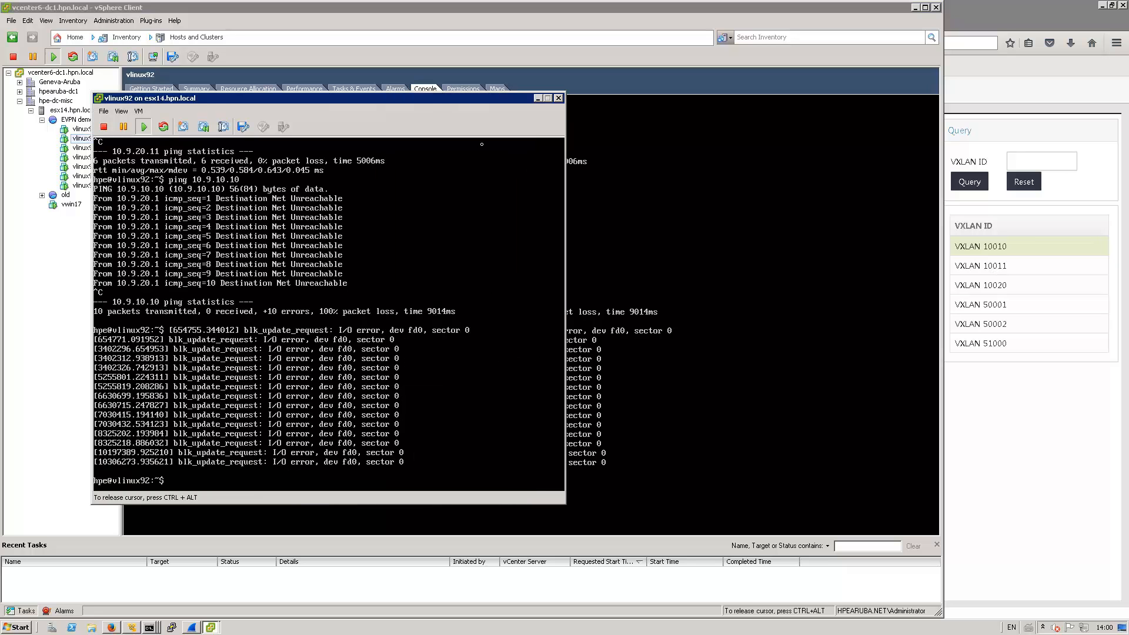
{"action": "left_click", "coordinate": [557, 98]}
{"action": "left_click", "coordinate": [584, 288]}
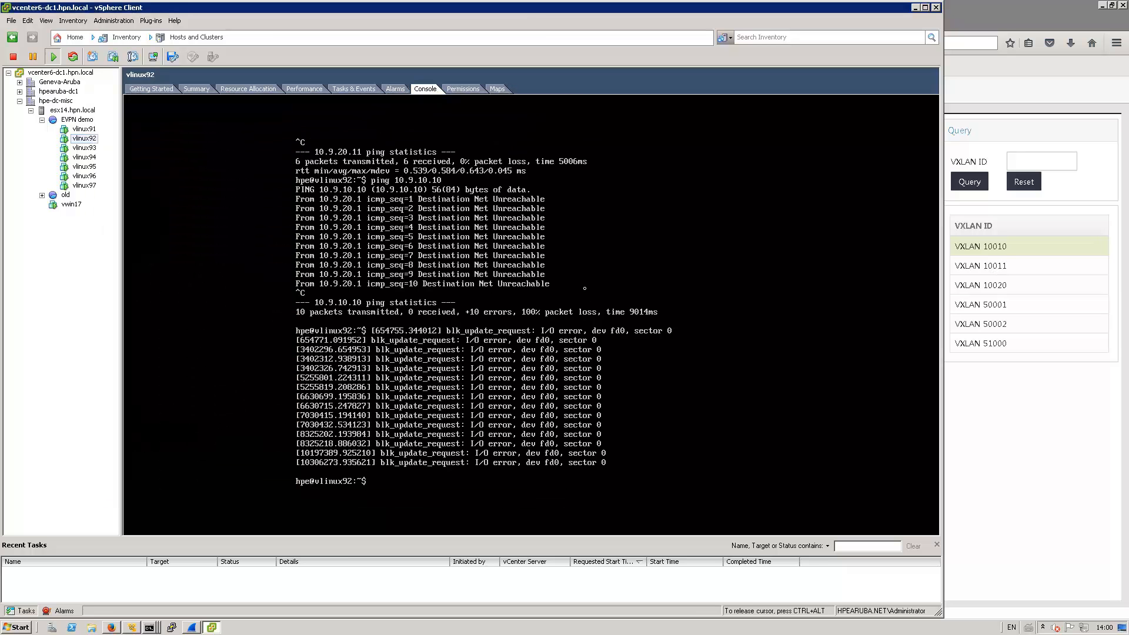
{"action": "key", "text": "Return"}
{"action": "key", "text": "Return"}
{"action": "key", "text": "Return"}
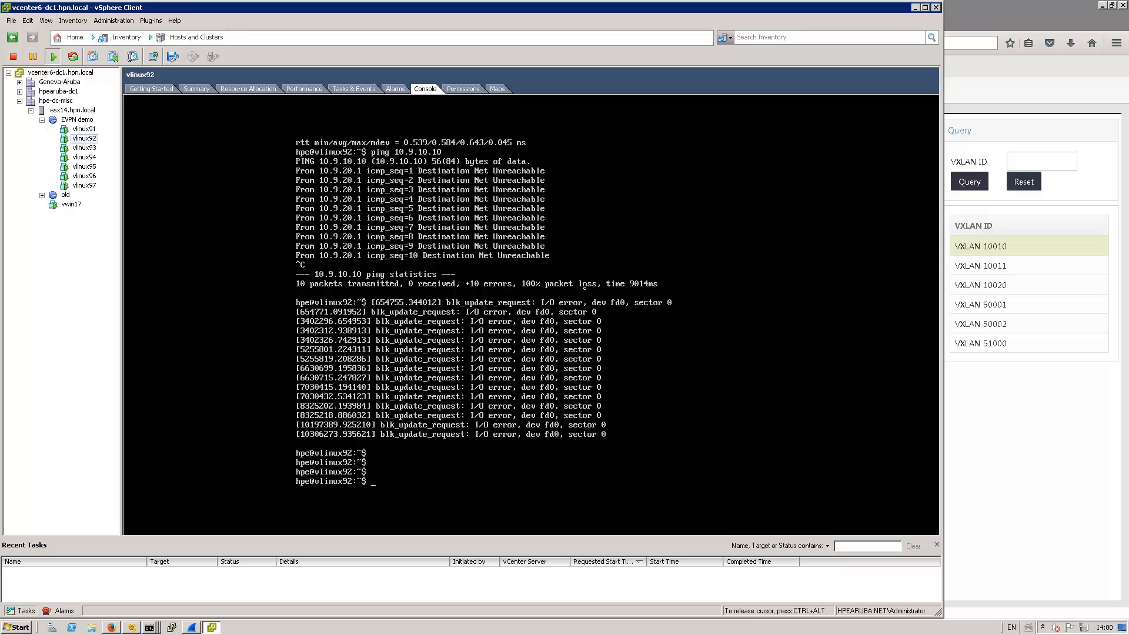
Ping 10.9.20.11 from vlinux92 and stop after a few replies.
{"action": "type", "text": "ping 10.9.20.11"}
{"action": "key", "text": "Return"}
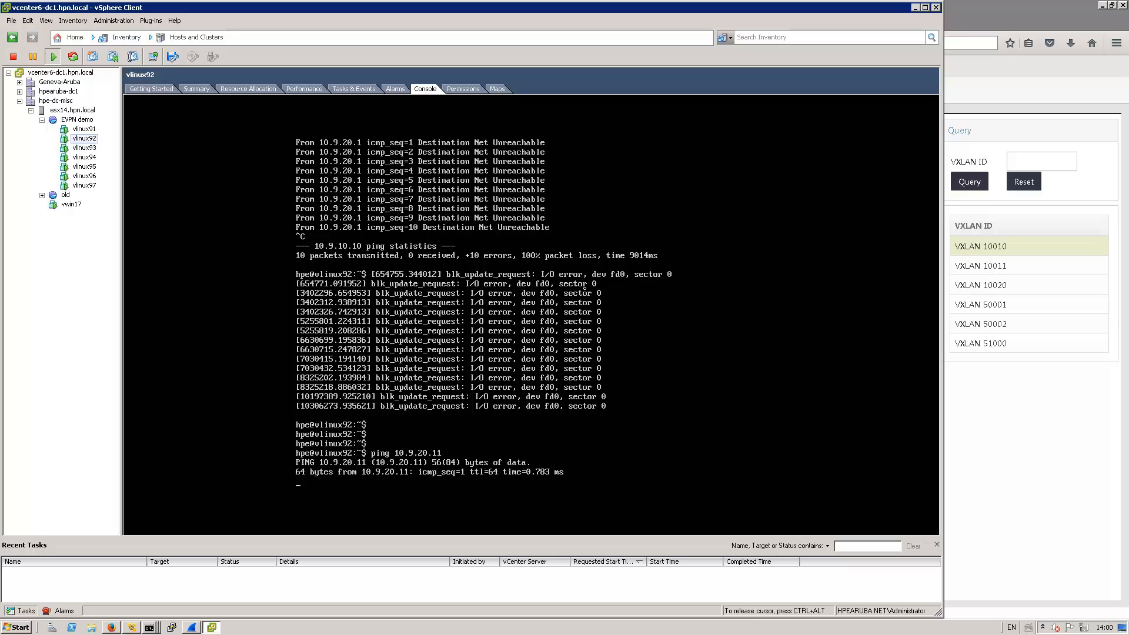
{"action": "key", "text": "ctrl+c"}
Display vlinux92's network interface configuration with ifconfig, and run a ping test to 10.9.10.10 before stopping it.
{"action": "type", "text": "ifconfig"}
{"action": "key", "text": "Return"}
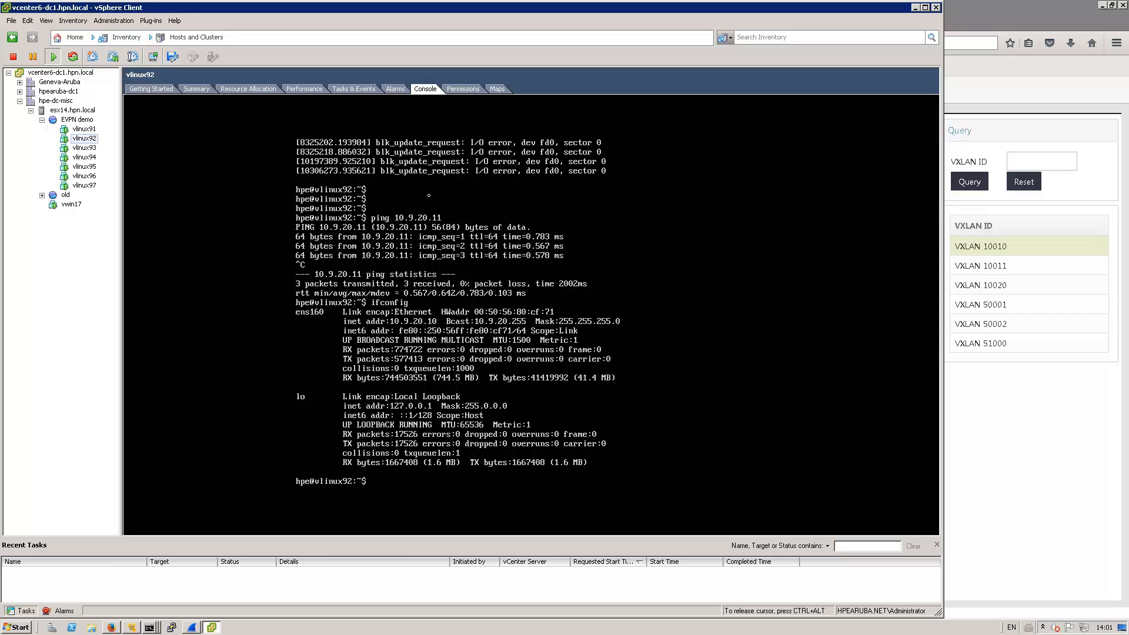
{"action": "type", "text": "pe@vlinux92:~$ ping 10.9.10.100"}
{"action": "key", "text": "BackSpace"}
{"action": "key", "text": "Return"}
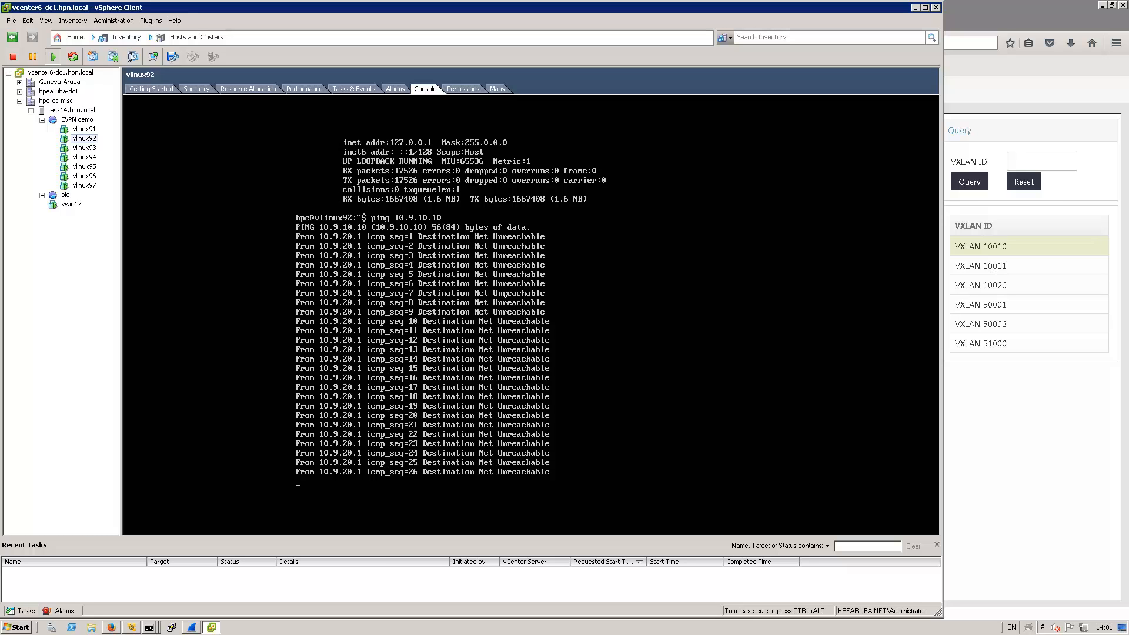
{"action": "key", "text": "ctrl+c"}
Switch to the spine1 Telnet session (10.10.152.69), enter system view and display the start of the current configuration.
{"action": "key", "text": "ctrl+alt"}
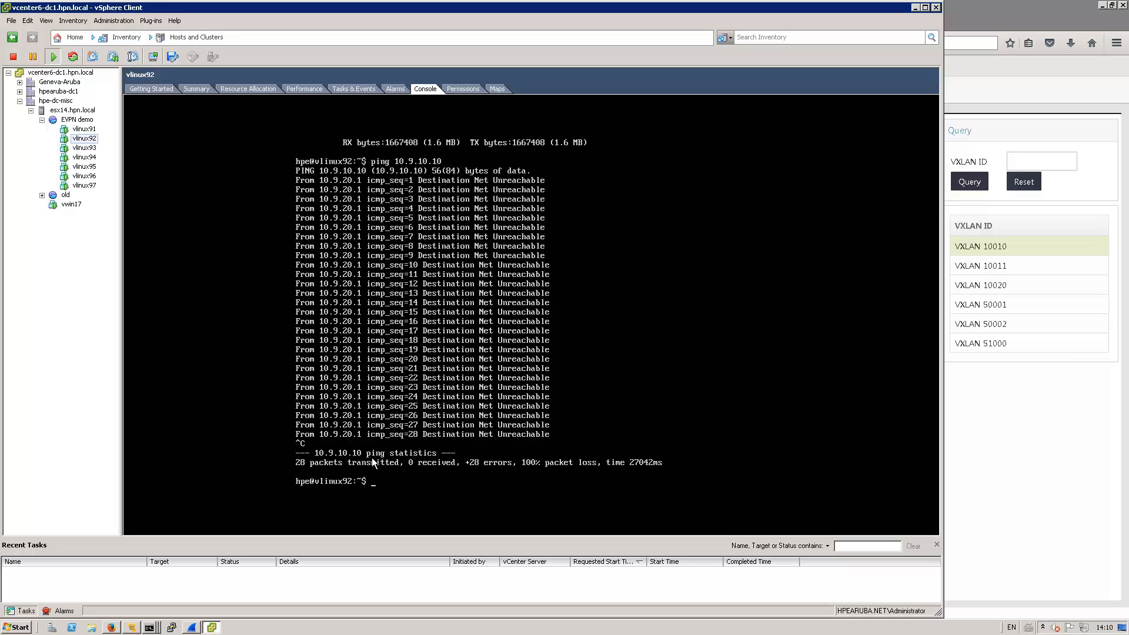
{"action": "left_click", "coordinate": [149, 627]}
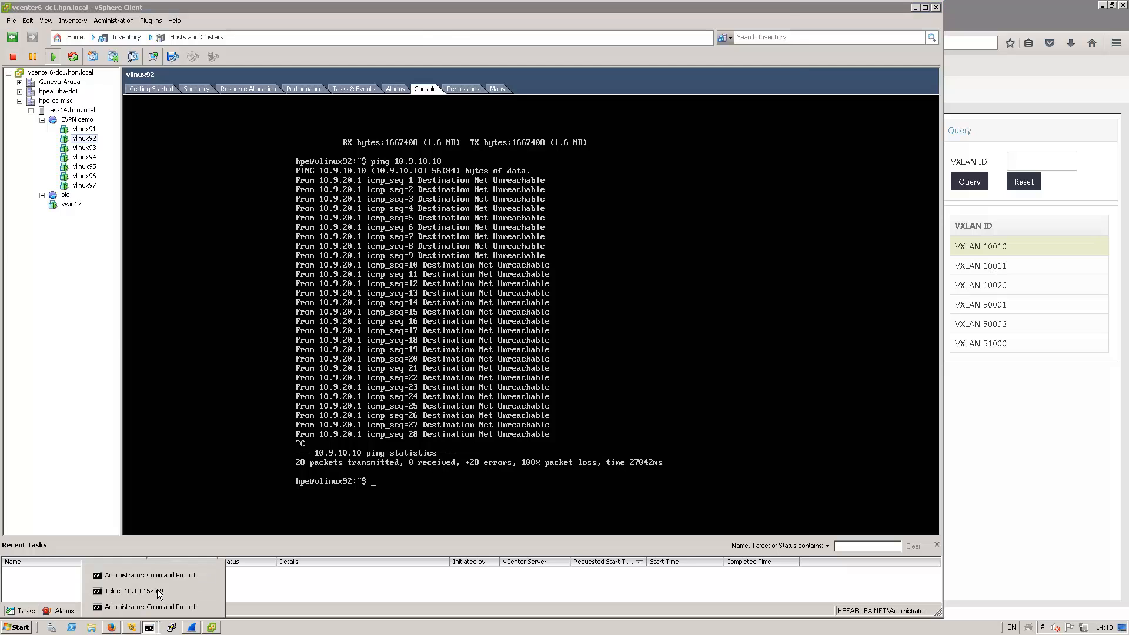
{"action": "left_click", "coordinate": [158, 590]}
{"action": "scroll", "coordinate": [250, 170], "scroll_direction": "down", "scroll_amount": 6}
{"action": "type", "text": "sys"}
{"action": "key", "text": "Return"}
{"action": "type", "text": "di cu"}
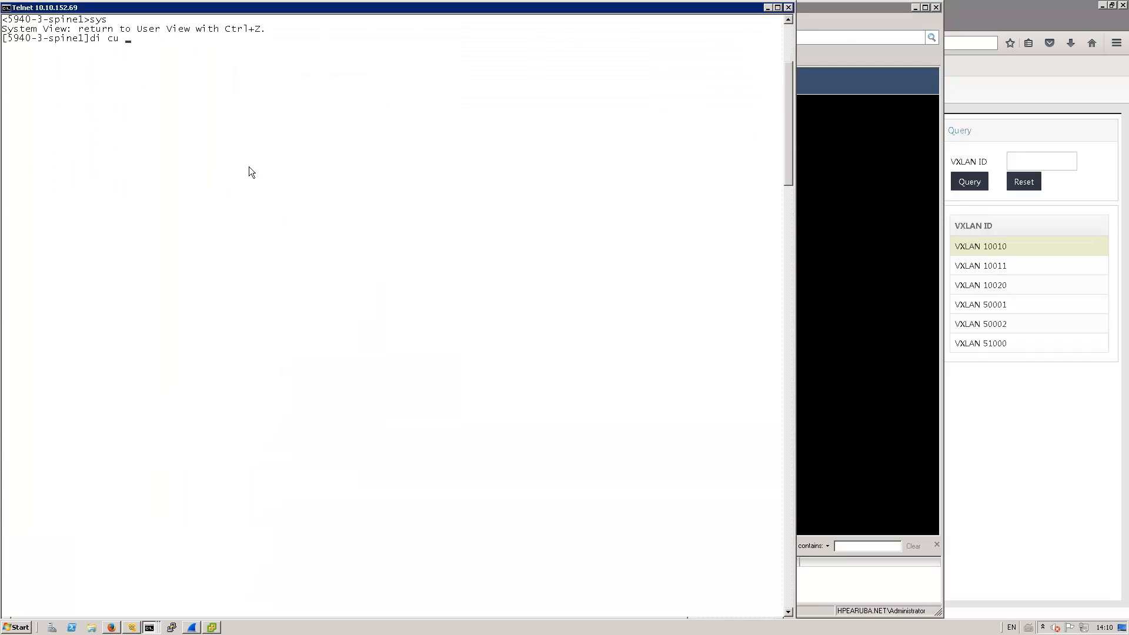
{"action": "key", "text": "Return"}
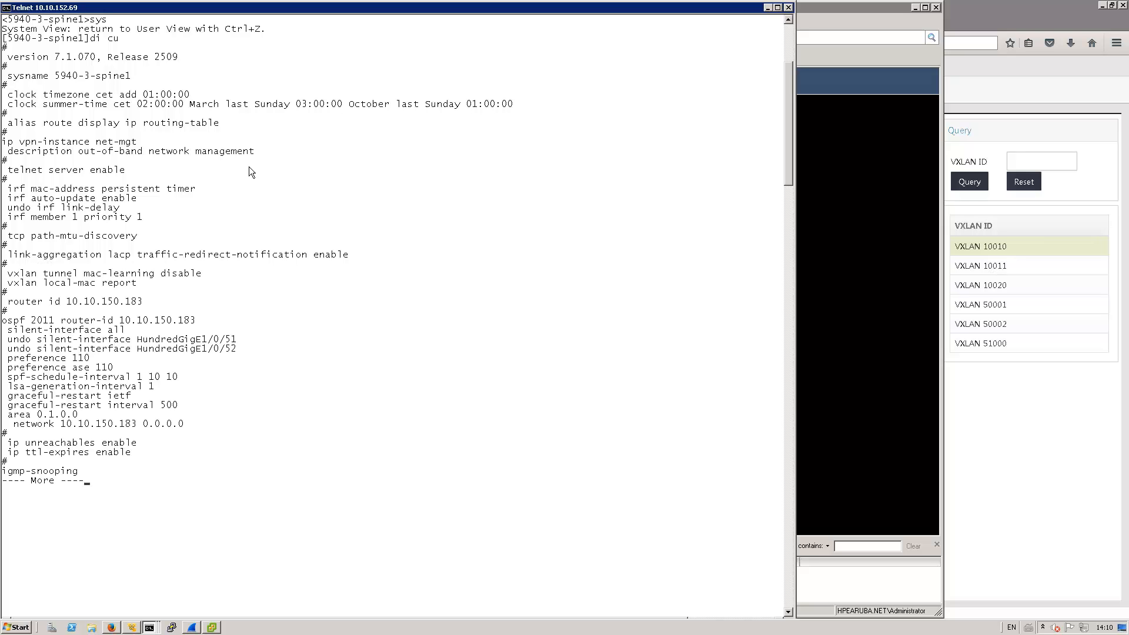
{"action": "key", "text": "ctrl+c"}
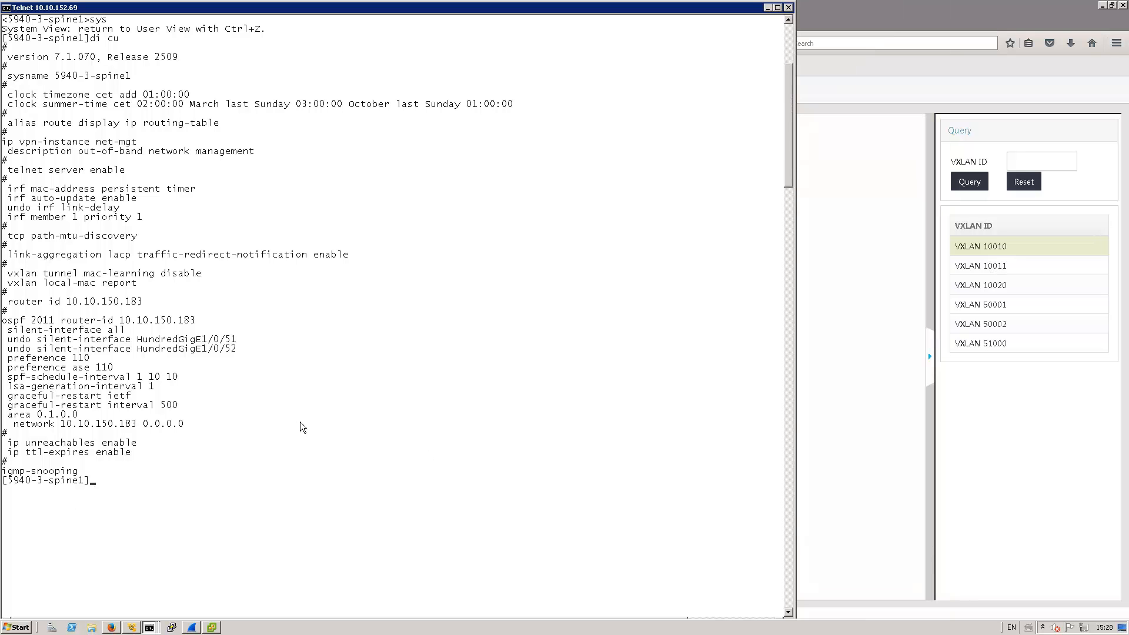
Create a VPN instance named vrf-global on spine1.
{"action": "scroll", "coordinate": [300, 427], "scroll_direction": "up", "scroll_amount": 5}
{"action": "type", "text": "ip v"}
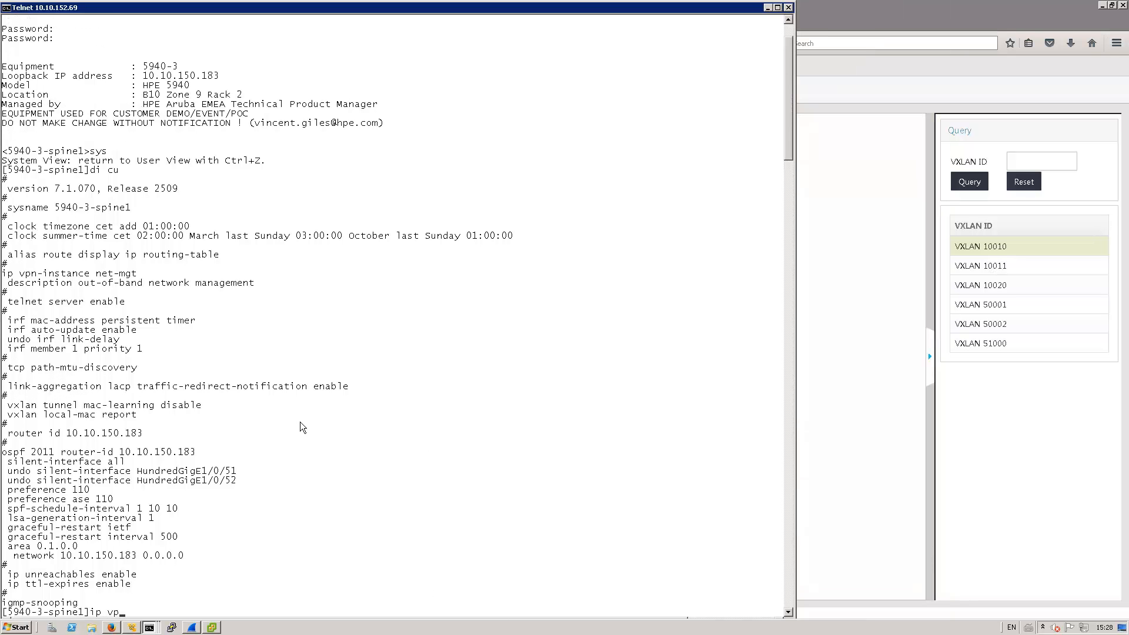
{"action": "type", "text": "p"}
{"action": "key", "text": "Tab"}
{"action": "type", "text": "vrg"}
{"action": "key", "text": "Tab"}
{"action": "key", "text": "BackSpace"}
{"action": "type", "text": "f-global"}
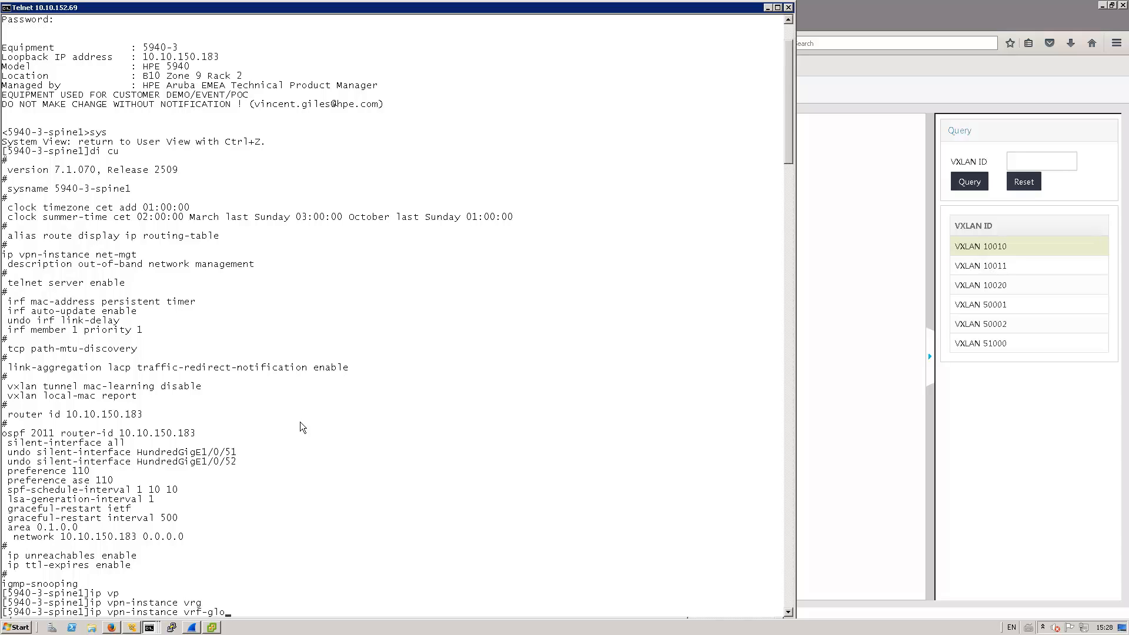
{"action": "key", "text": "Return"}
Set the route distinguisher of vrf-global to 10.10.150.183:1.
{"action": "type", "text": "route-"}
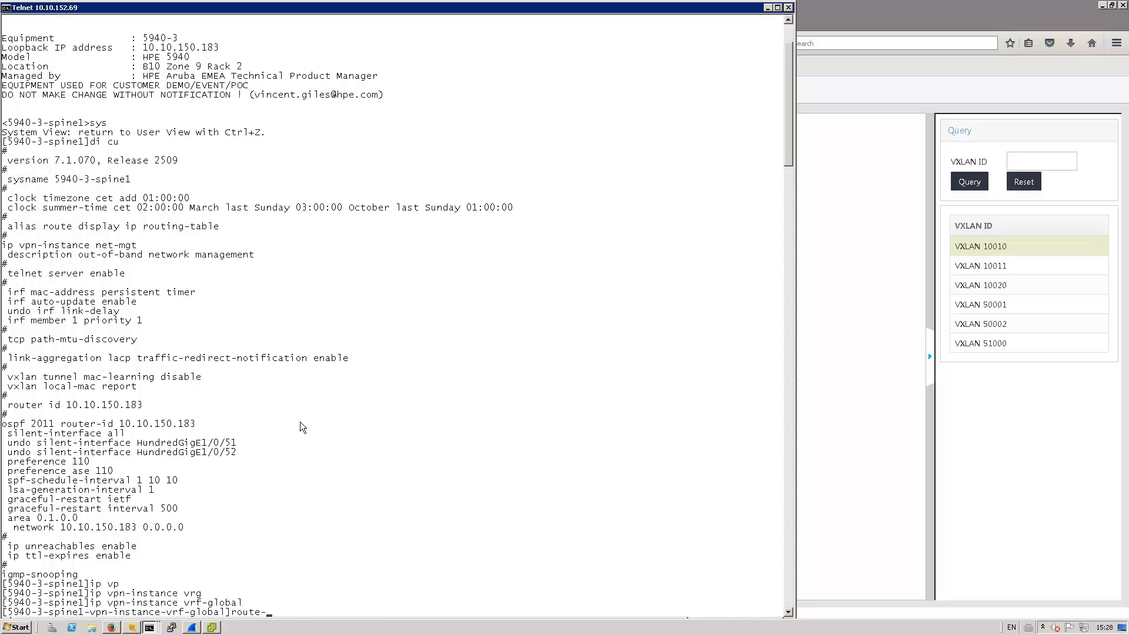
{"action": "type", "text": "d"}
{"action": "key", "text": "Tab"}
{"action": "type", "text": "10.10."}
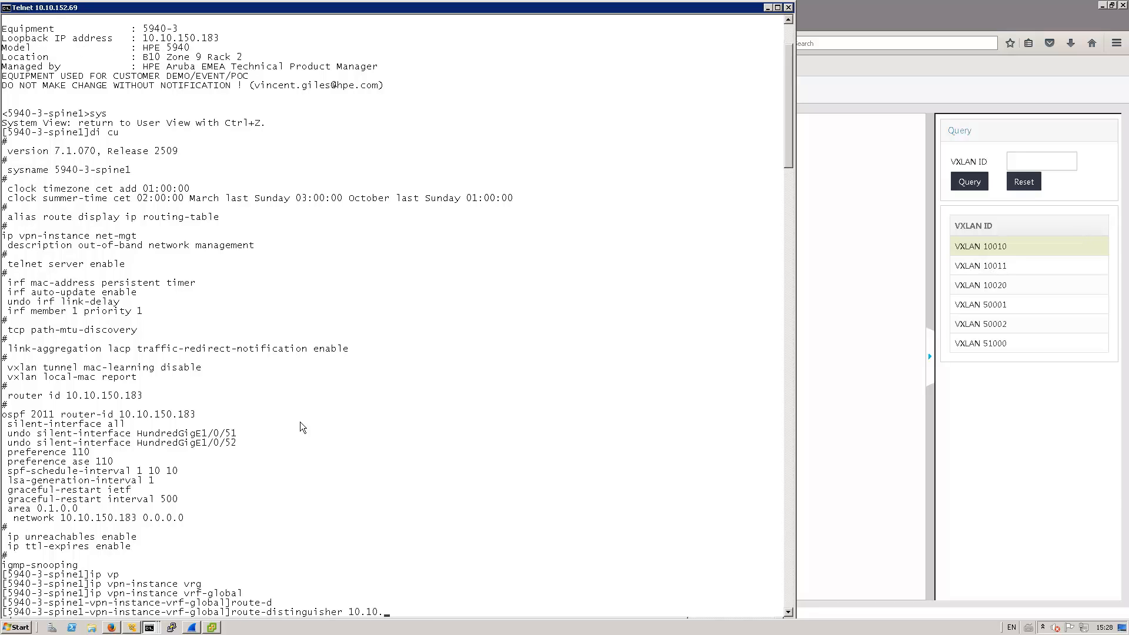
{"action": "type", "text": "150.183:1"}
{"action": "key", "text": "Return"}
Configure vrf-global to import the VPN targets 1:1 and 2:2 as extended communities.
{"action": "type", "text": "vpn"}
{"action": "key", "text": "Tab"}
{"action": "type", "text": "t"}
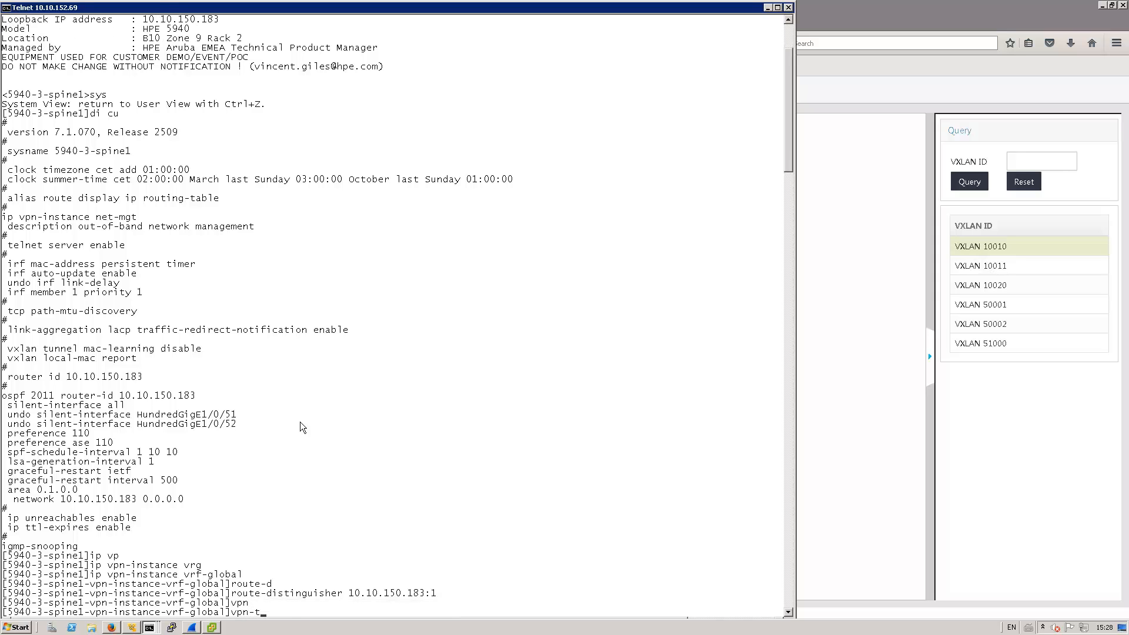
{"action": "key", "text": "Tab"}
{"action": "type", "text": "1:1 "}
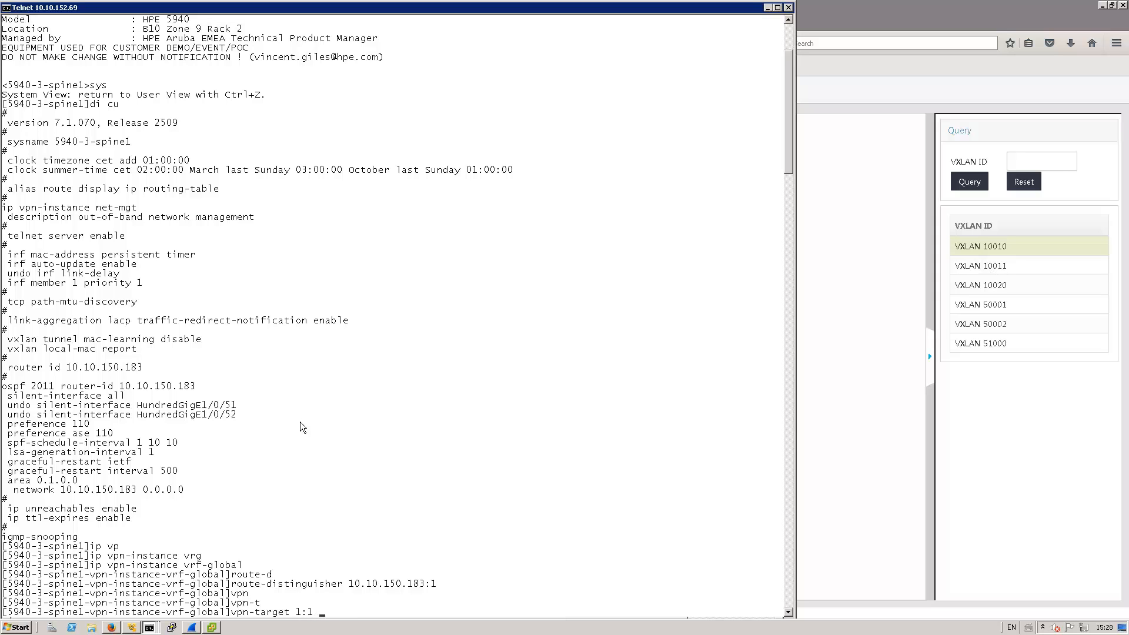
{"action": "type", "text": "2:2 im"}
{"action": "key", "text": "Tab"}
{"action": "key", "text": "Return"}
Configure vrf-global to export the VPN targets 1:1 and 2:2 as extended communities, and return to system view.
{"action": "type", "text": "v"}
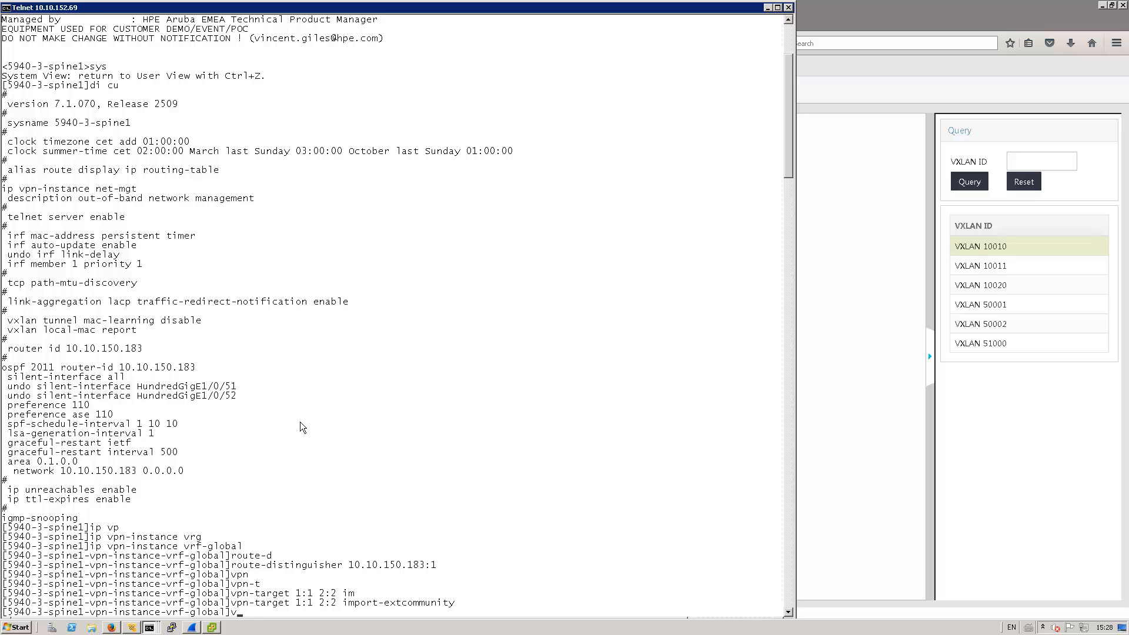
{"action": "type", "text": "pn"}
{"action": "key", "text": "Tab"}
{"action": "type", "text": "tar"}
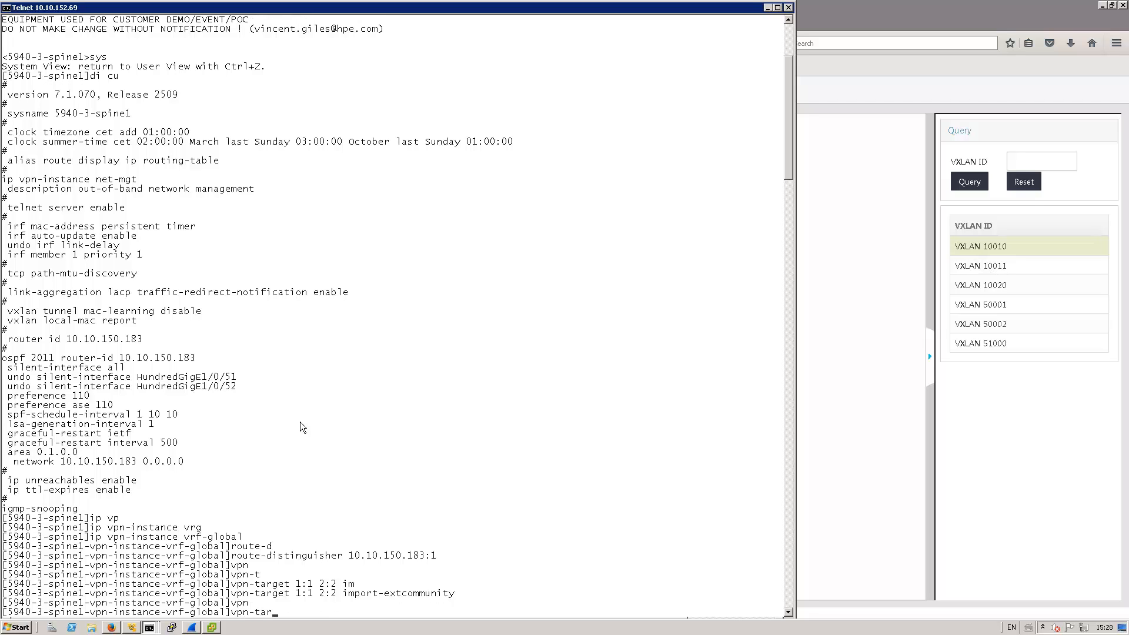
{"action": "key", "text": "Tab"}
{"action": "type", "text": "1:1"}
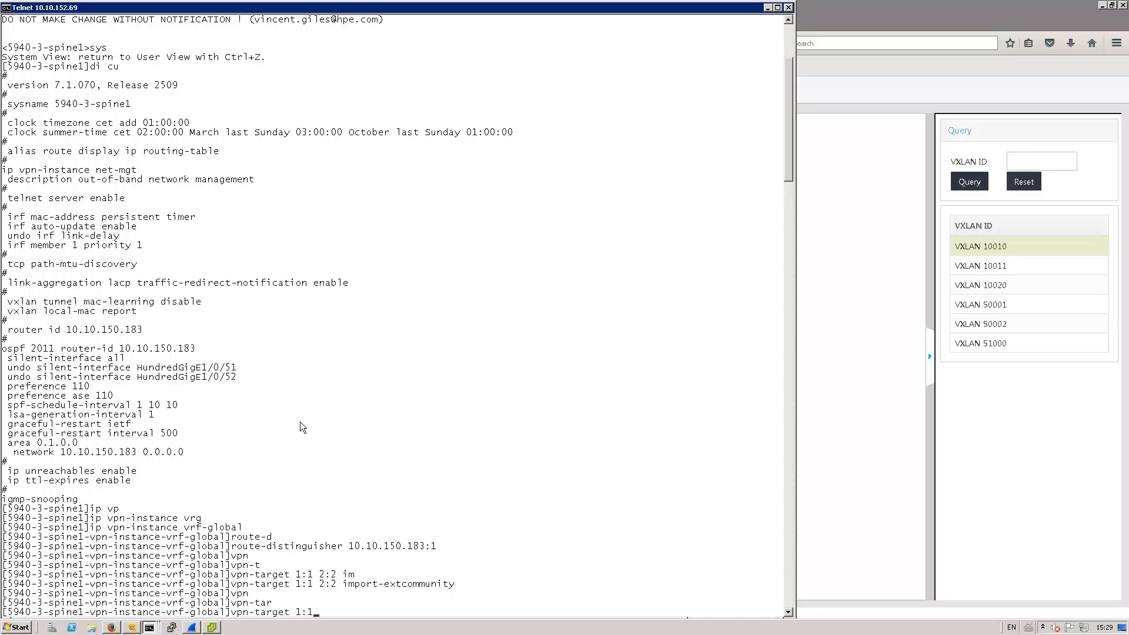
{"action": "type", "text": " 2:2 ex"}
{"action": "key", "text": "Tab"}
{"action": "key", "text": "Return"}
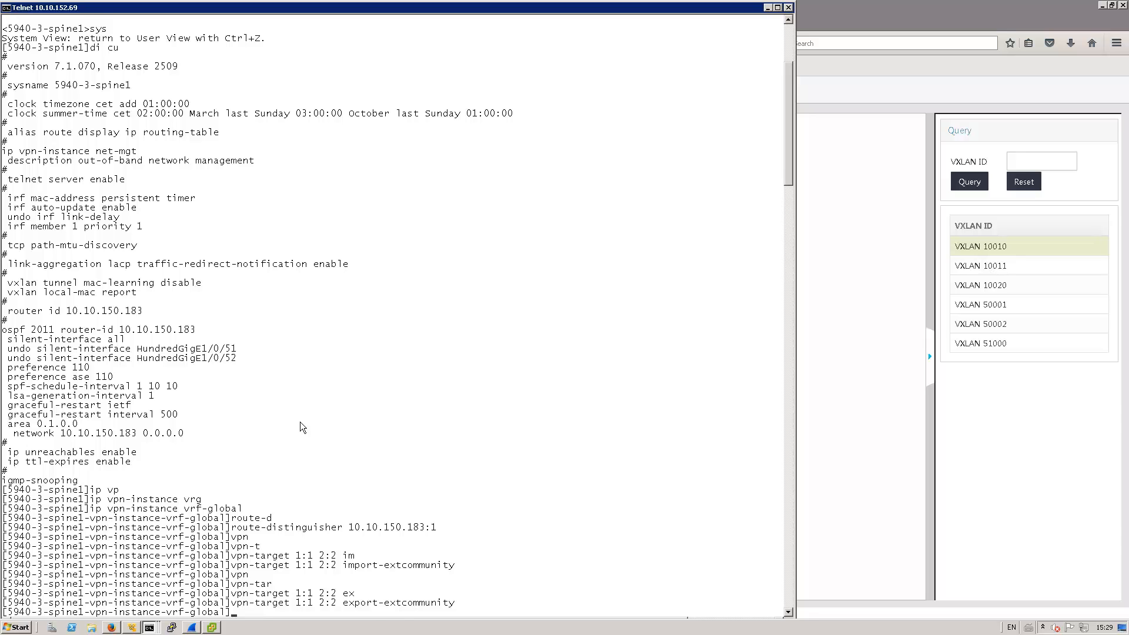
{"action": "type", "text": "qu"}
{"action": "key", "text": "Return"}
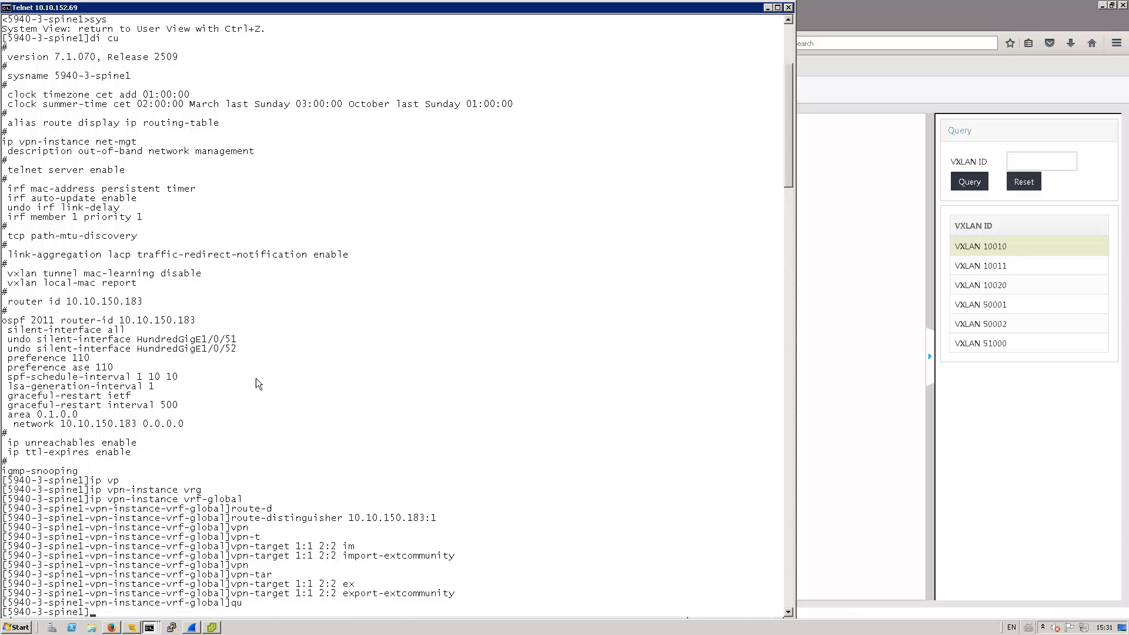
Switch to the leaf1 Telnet session (10.10.152.67) and display the IP routing table of VPN instance vrf-tenant1.
{"action": "left_click", "coordinate": [151, 628]}
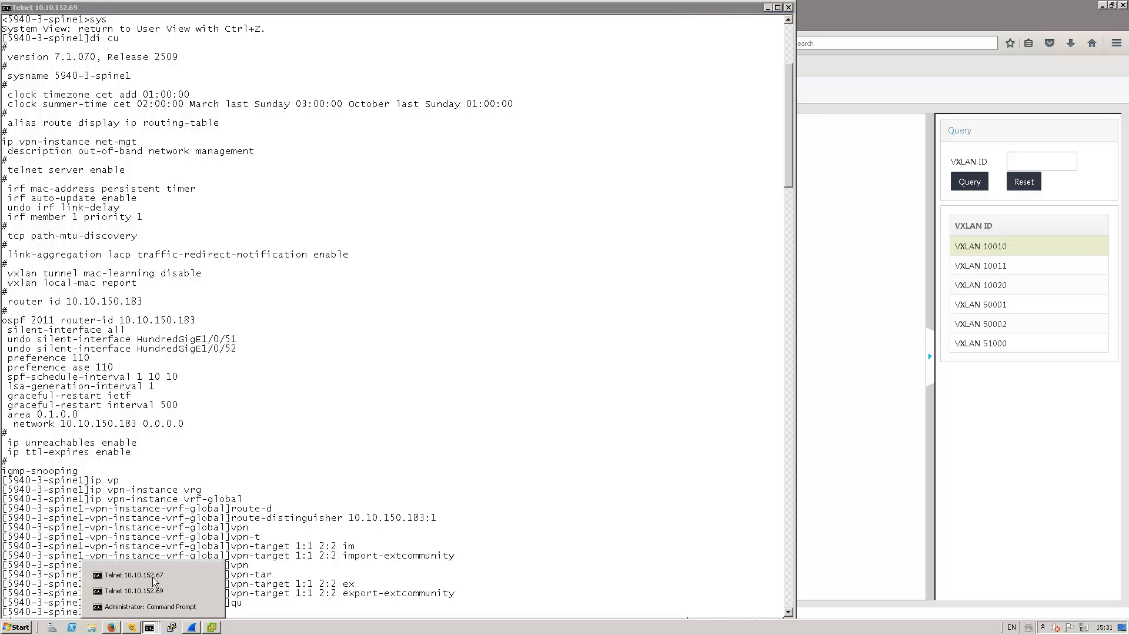
{"action": "left_click", "coordinate": [154, 575]}
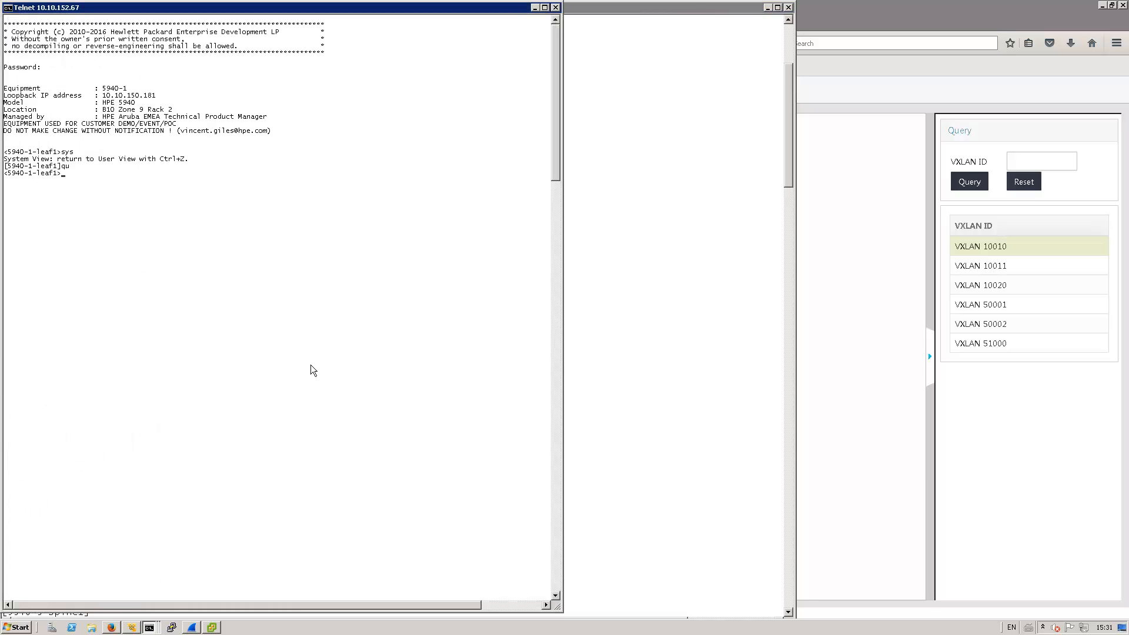
{"action": "type", "text": "dis ip rou"}
{"action": "key", "text": "Tab"}
{"action": "type", "text": "vpn"}
{"action": "key", "text": "Tab"}
{"action": "type", "text": "vrf"}
{"action": "key", "text": "Tab"}
{"action": "key", "text": "Tab"}
{"action": "key", "text": "Return"}
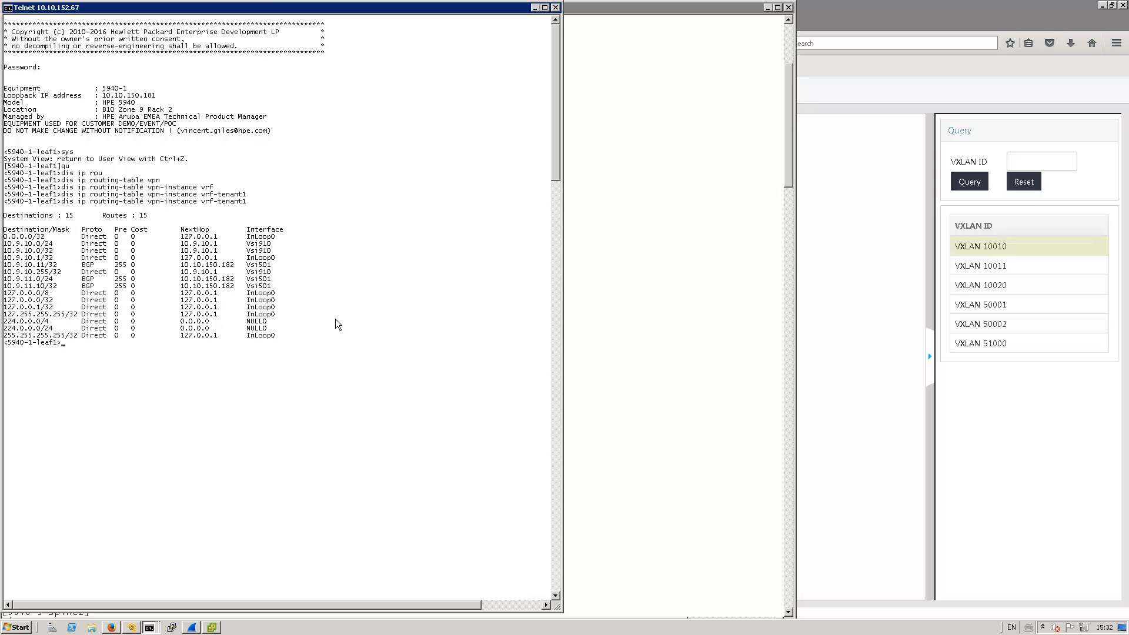
Return to the spine1 session and page through its current configuration as far as the HundredGigE interfaces.
{"action": "left_click", "coordinate": [690, 293]}
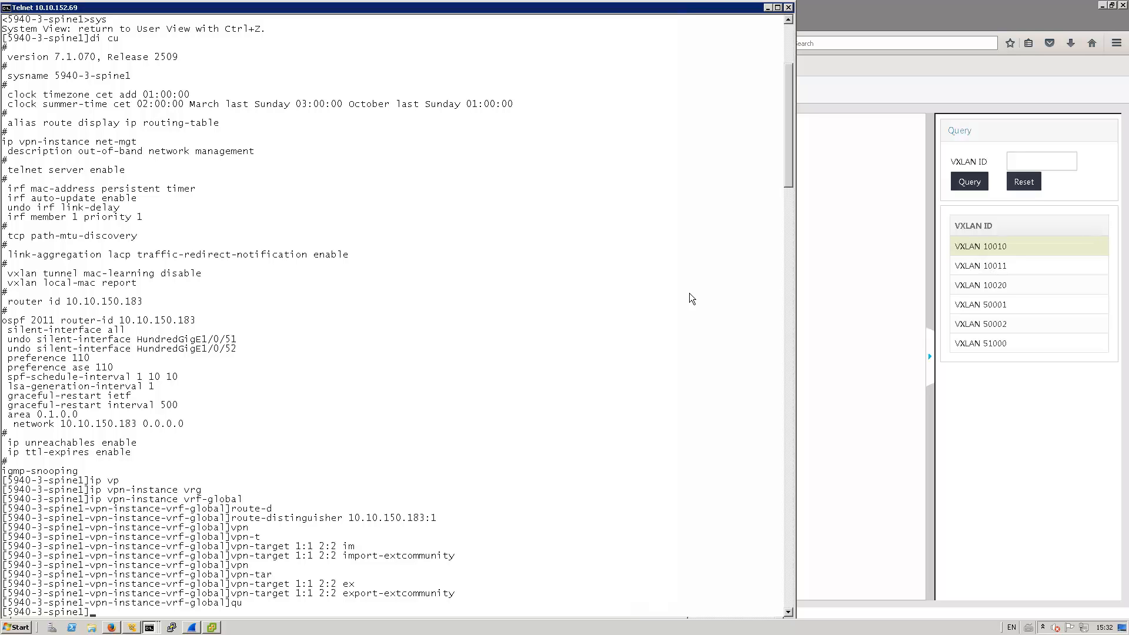
{"action": "type", "text": "di cu"}
{"action": "key", "text": "Return"}
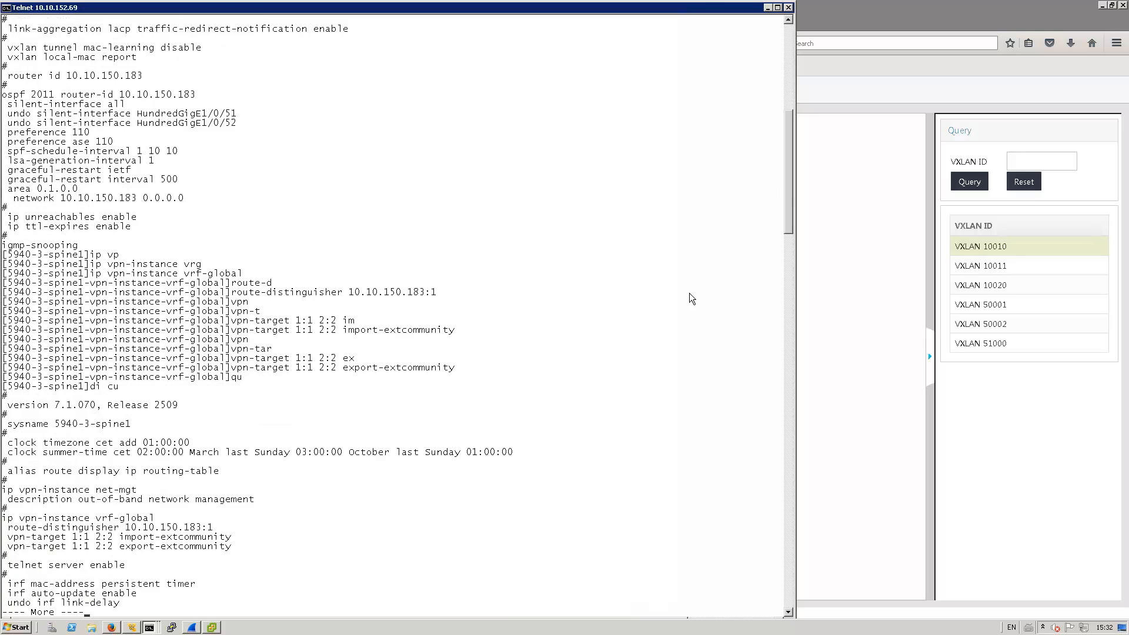
{"action": "key", "text": "Return"}
{"action": "key", "text": "Return"}
{"action": "key", "text": "Return"}
{"action": "key", "text": "Return"}
{"action": "key", "text": "Return"}
{"action": "key", "text": "Return"}
{"action": "key", "text": "Return"}
{"action": "key", "text": "Return"}
{"action": "key", "text": "Return"}
{"action": "key", "text": "Return"}
{"action": "key", "text": "Return"}
{"action": "key", "text": "Return"}
{"action": "key", "text": "Return"}
{"action": "key", "text": "Return"}
{"action": "key", "text": "Return"}
{"action": "key", "text": "Return"}
{"action": "key", "text": "Return"}
{"action": "key", "text": "Return"}
{"action": "key", "text": "Return"}
{"action": "key", "text": "Return"}
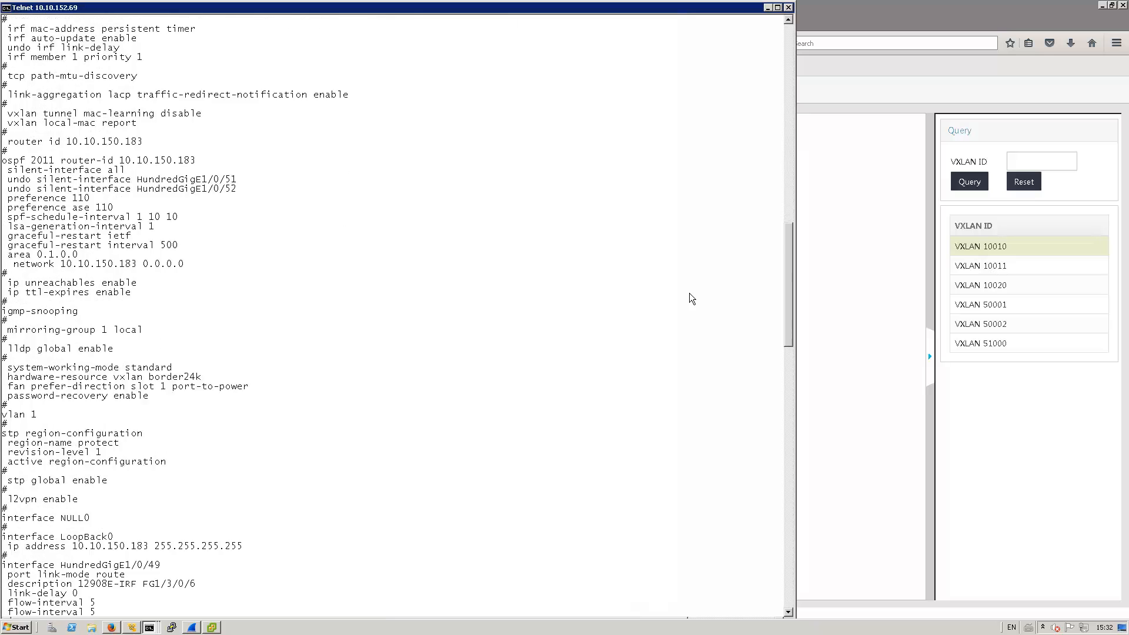
{"action": "key", "text": "Return"}
{"action": "key", "text": "Return"}
{"action": "key", "text": "Return"}
{"action": "key", "text": "Return"}
{"action": "key", "text": "Return"}
{"action": "key", "text": "Return"}
{"action": "key", "text": "Return"}
{"action": "key", "text": "Return"}
{"action": "key", "text": "Return"}
{"action": "key", "text": "Return"}
{"action": "key", "text": "Return"}
{"action": "key", "text": "Return"}
{"action": "key", "text": "Return"}
{"action": "key", "text": "Return"}
{"action": "key", "text": "Return"}
{"action": "key", "text": "Return"}
{"action": "key", "text": "Return"}
{"action": "key", "text": "Return"}
{"action": "key", "text": "Return"}
{"action": "key", "text": "Return"}
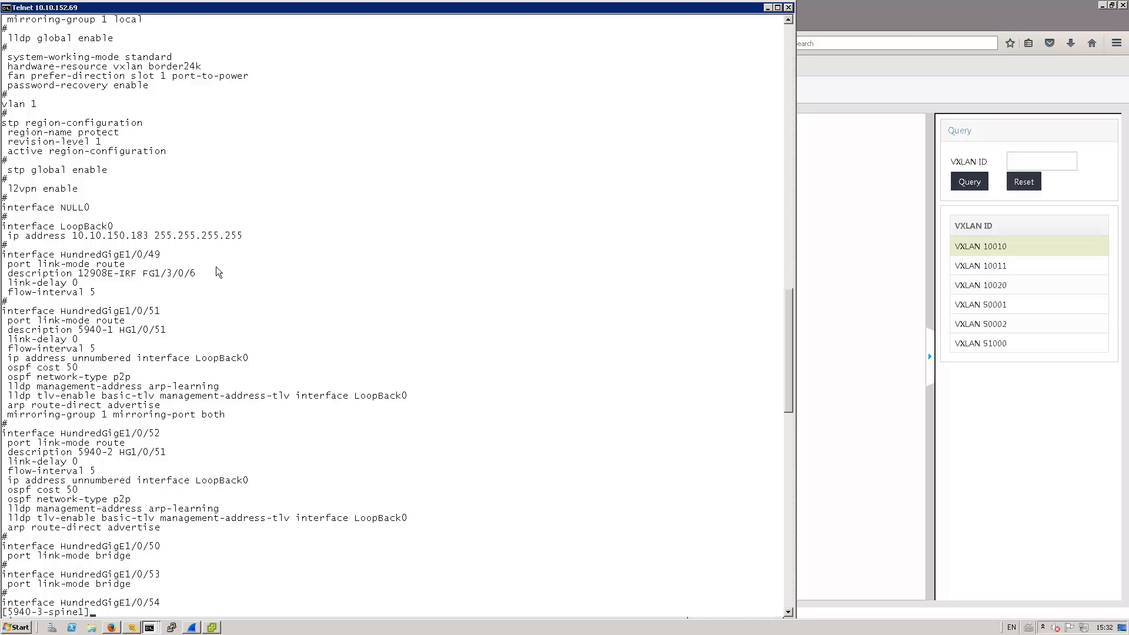
Bind interface HundredGigE 1/0/49 on spine1 to VPN instance vrf-global.
{"action": "type", "text": "int h"}
{"action": "key", "text": "Tab"}
{"action": "type", "text": "1/0/49"}
{"action": "key", "text": "Return"}
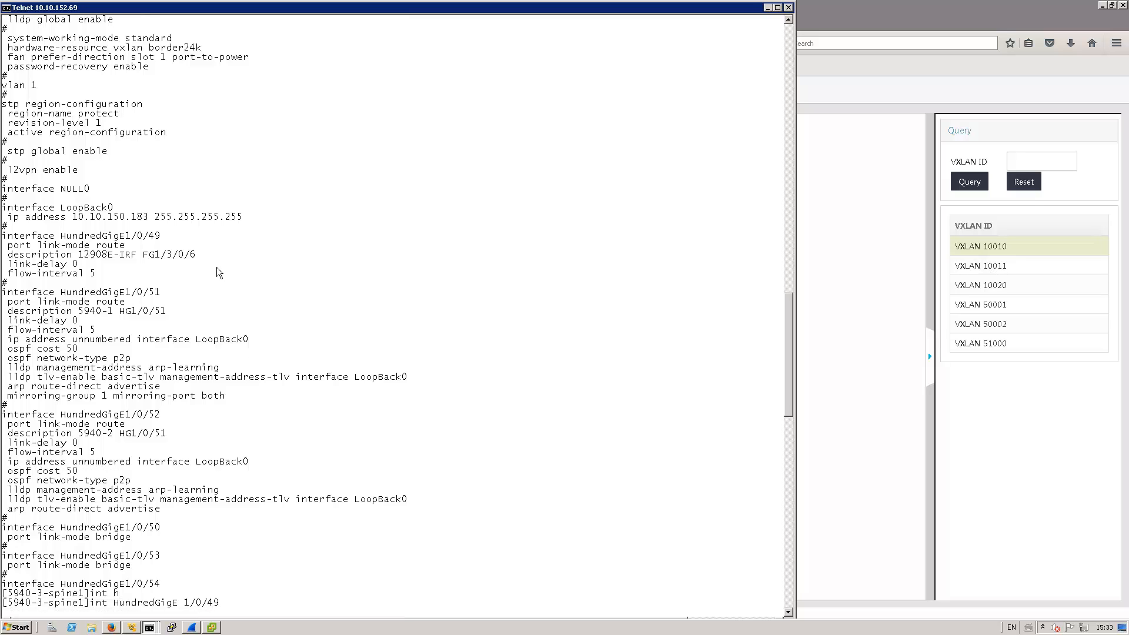
{"action": "type", "text": "ip b"}
{"action": "key", "text": "Tab"}
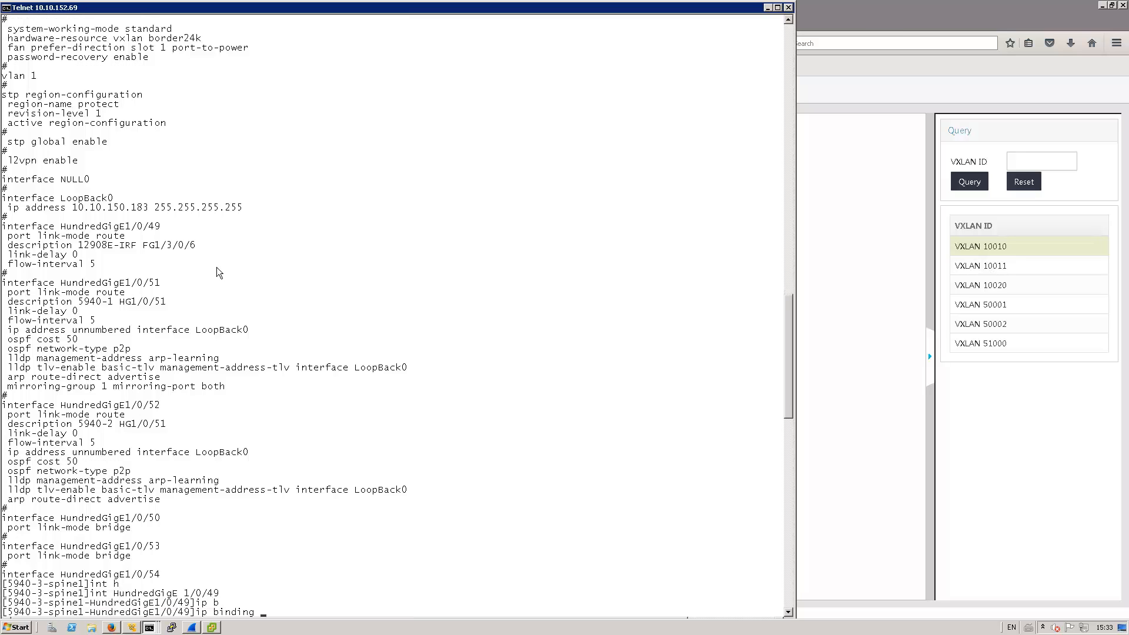
{"action": "type", "text": "v"}
{"action": "key", "text": "Tab"}
{"action": "type", "text": "vrf-g"}
{"action": "key", "text": "Tab"}
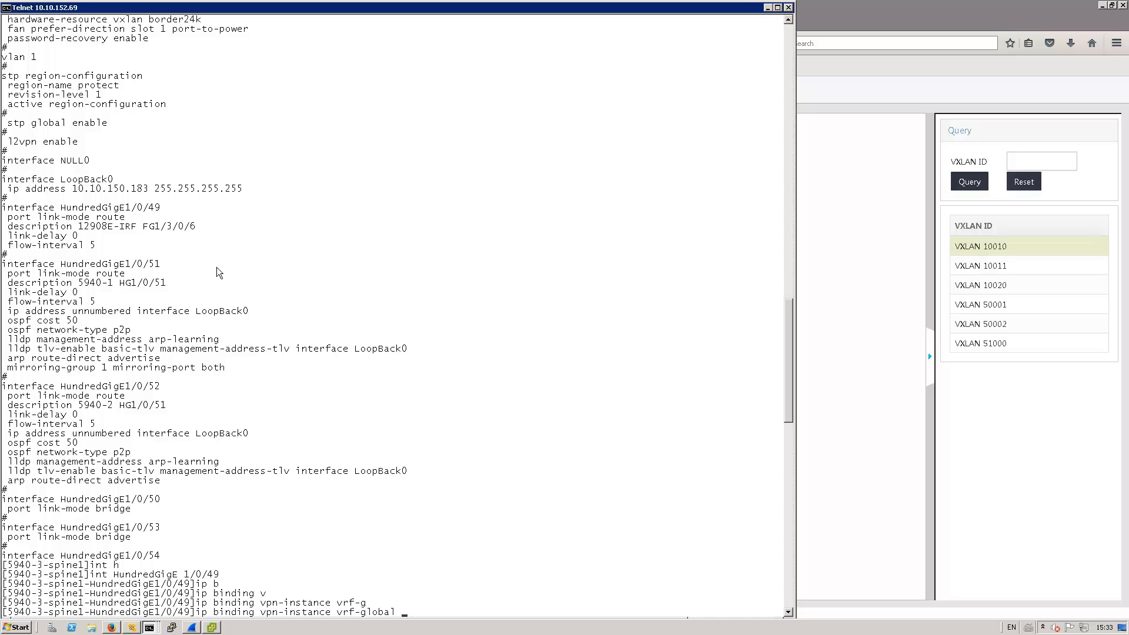
{"action": "key", "text": "Return"}
Assign IP address 10.10.213.10 with mask length 30 to HundredGigE 1/0/49 and display the interface's configuration.
{"action": "type", "text": "ip ad"}
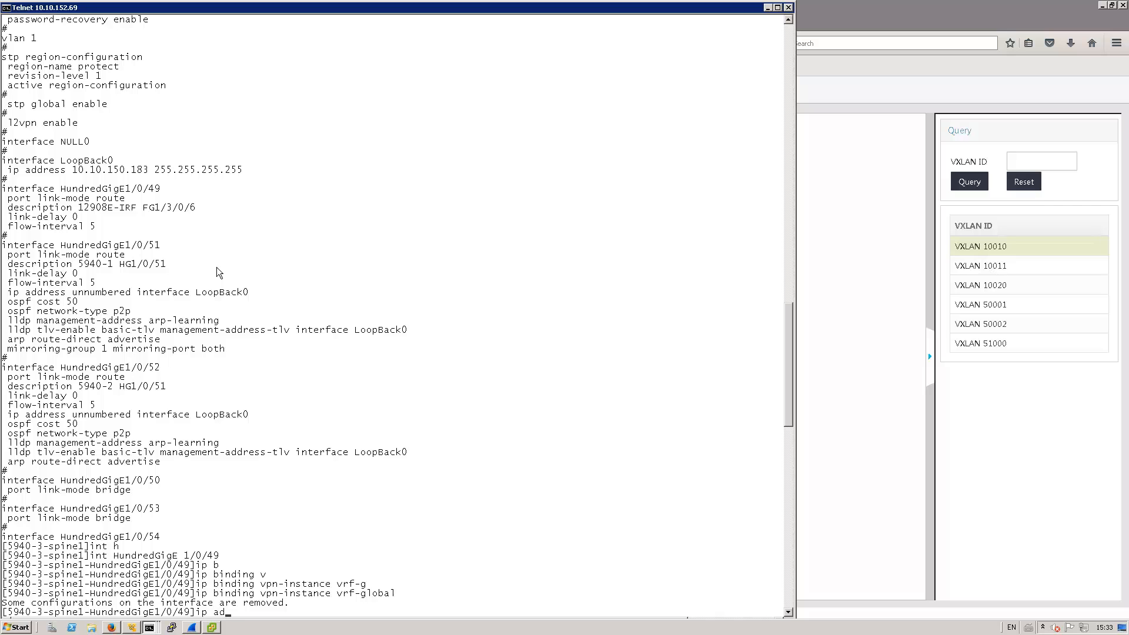
{"action": "key", "text": "Tab"}
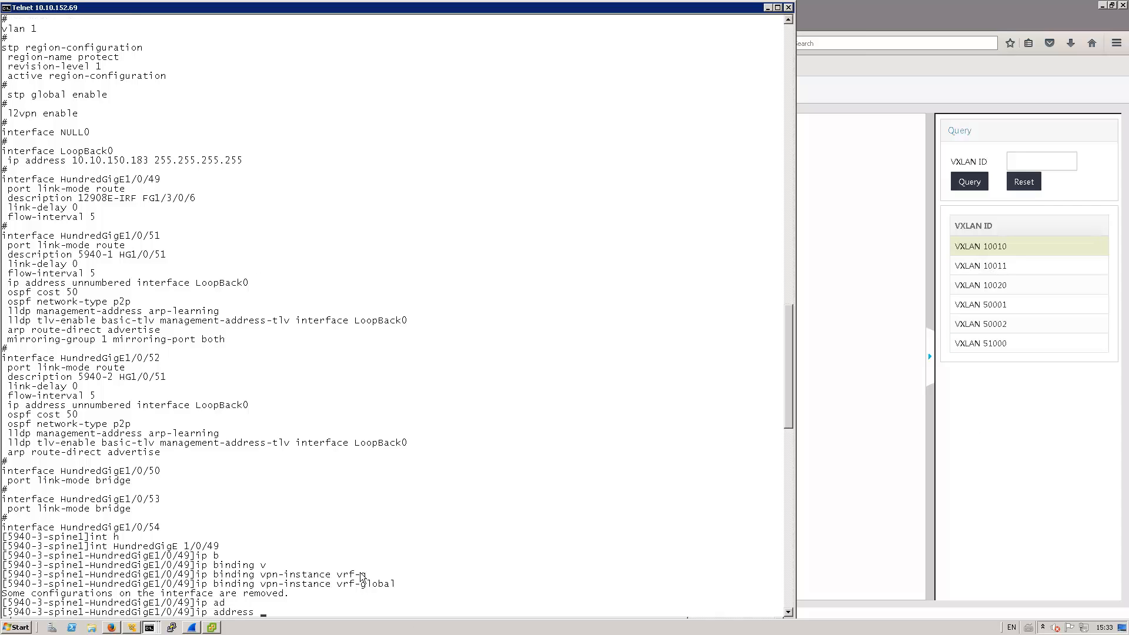
{"action": "type", "text": "10.10.213.10 30"}
{"action": "key", "text": "Return"}
{"action": "type", "text": "di thi"}
{"action": "key", "text": "Return"}
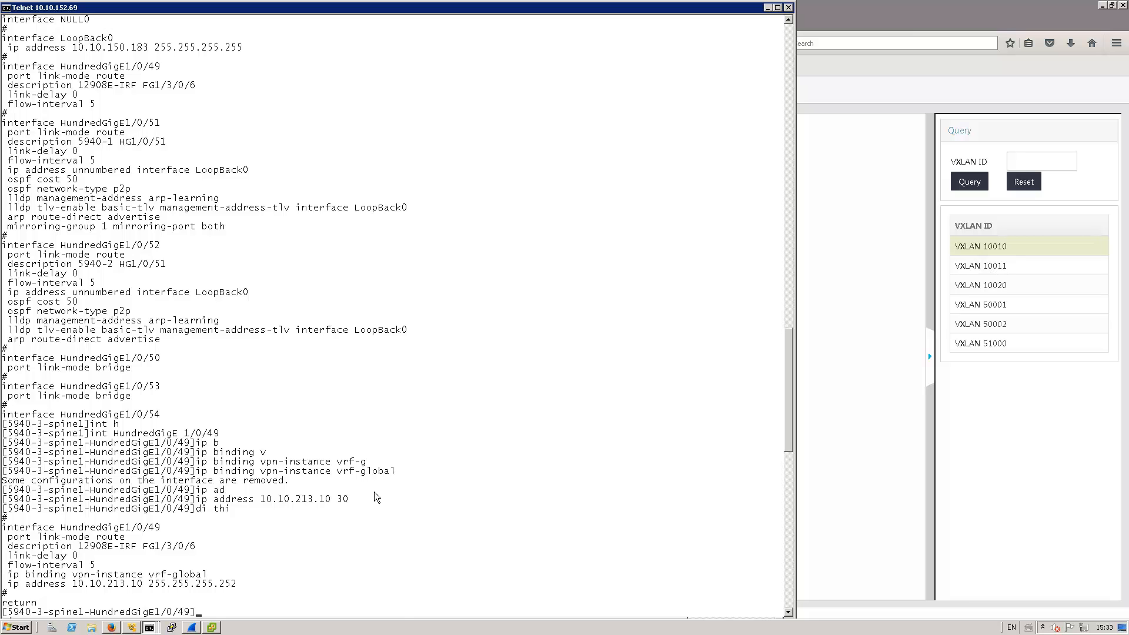
Leave the interface view, enter BGP process 65001 and display its configuration.
{"action": "type", "text": "qu"}
{"action": "key", "text": "Return"}
{"action": "type", "text": "bg"}
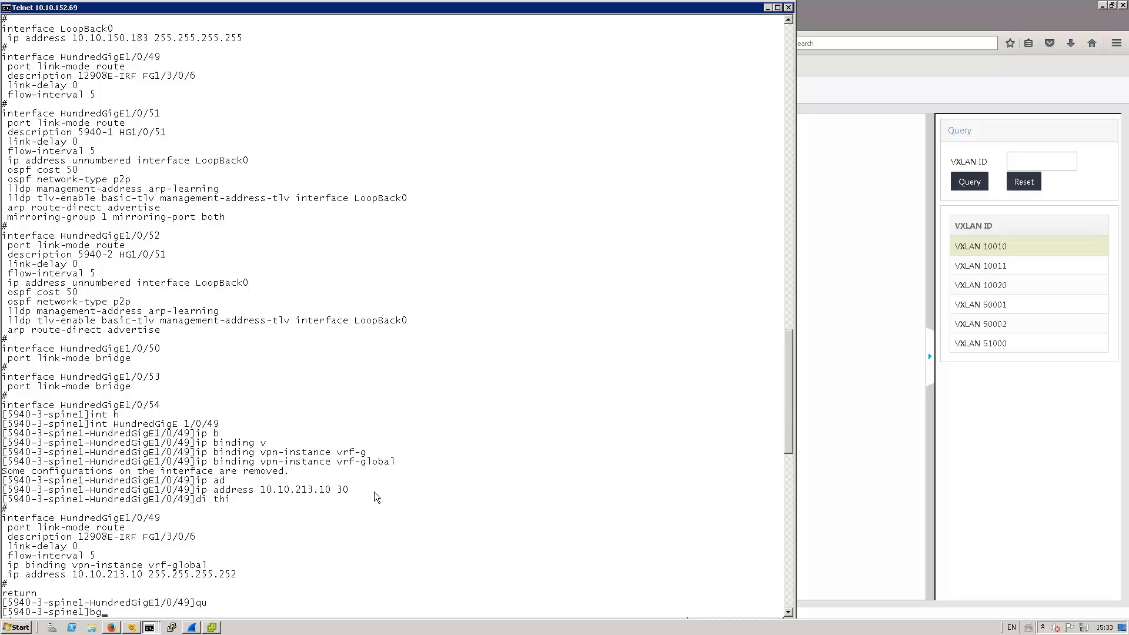
{"action": "type", "text": "p 65001"}
{"action": "key", "text": "Return"}
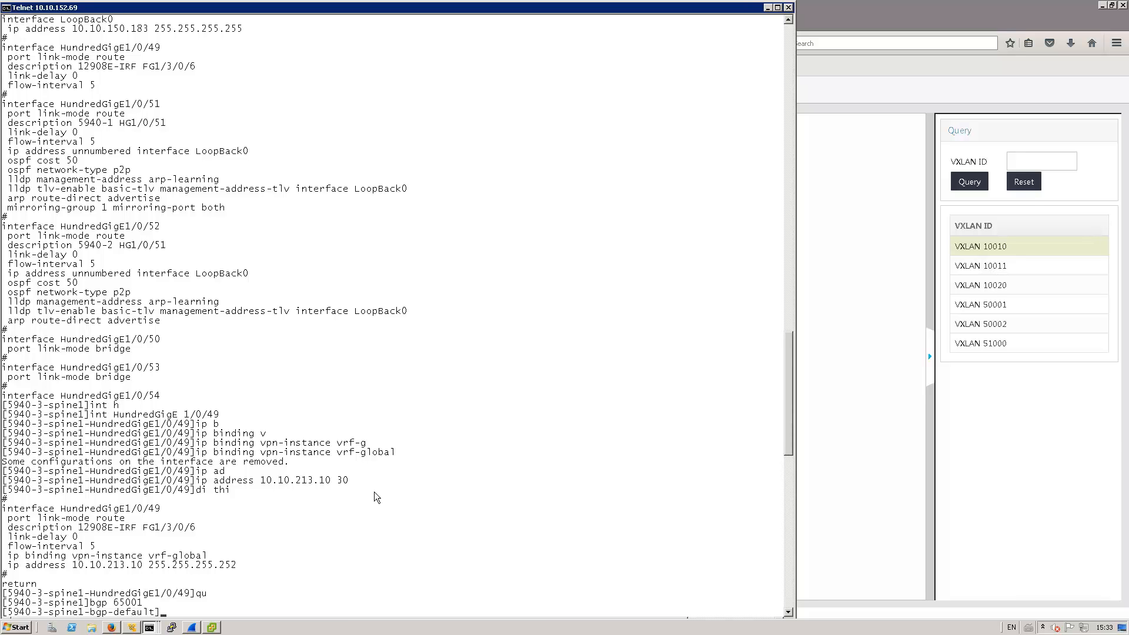
{"action": "type", "text": "di thi"}
{"action": "key", "text": "Return"}
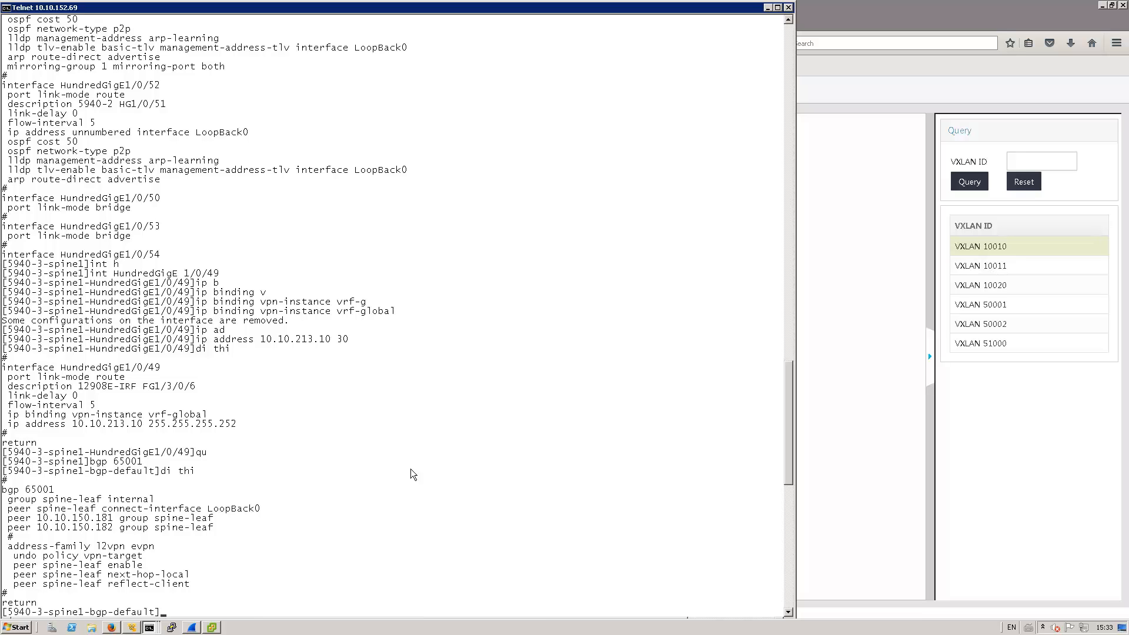
Enter the vrf-global VPN instance within the BGP process.
{"action": "type", "text": "vp"}
{"action": "key", "text": "Tab"}
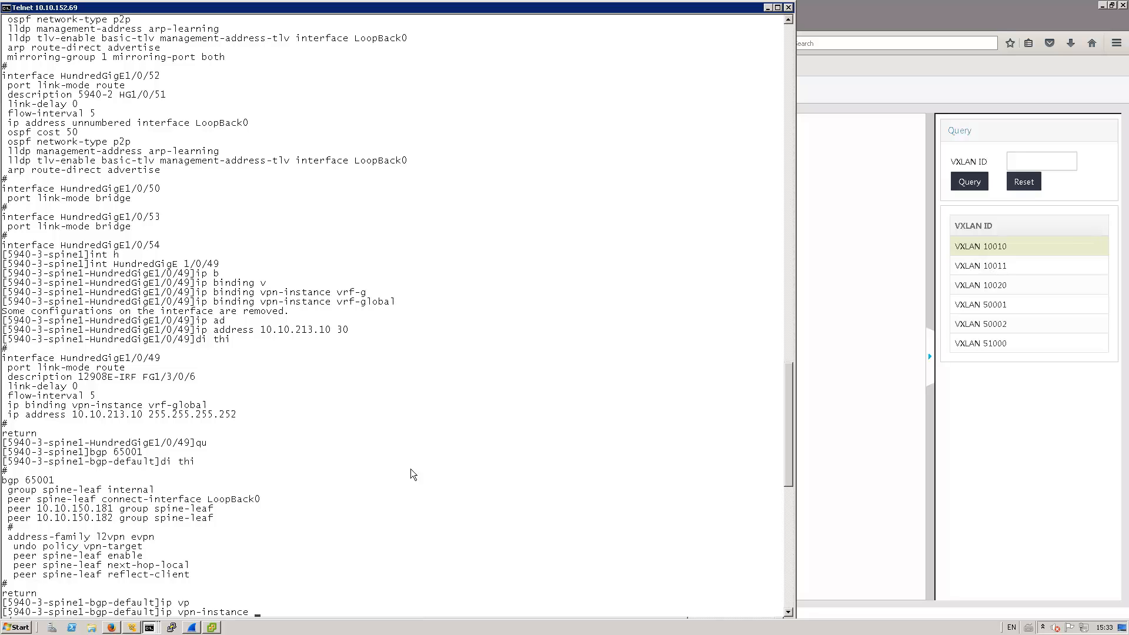
{"action": "type", "text": "vr"}
{"action": "key", "text": "Tab"}
{"action": "key", "text": "Return"}
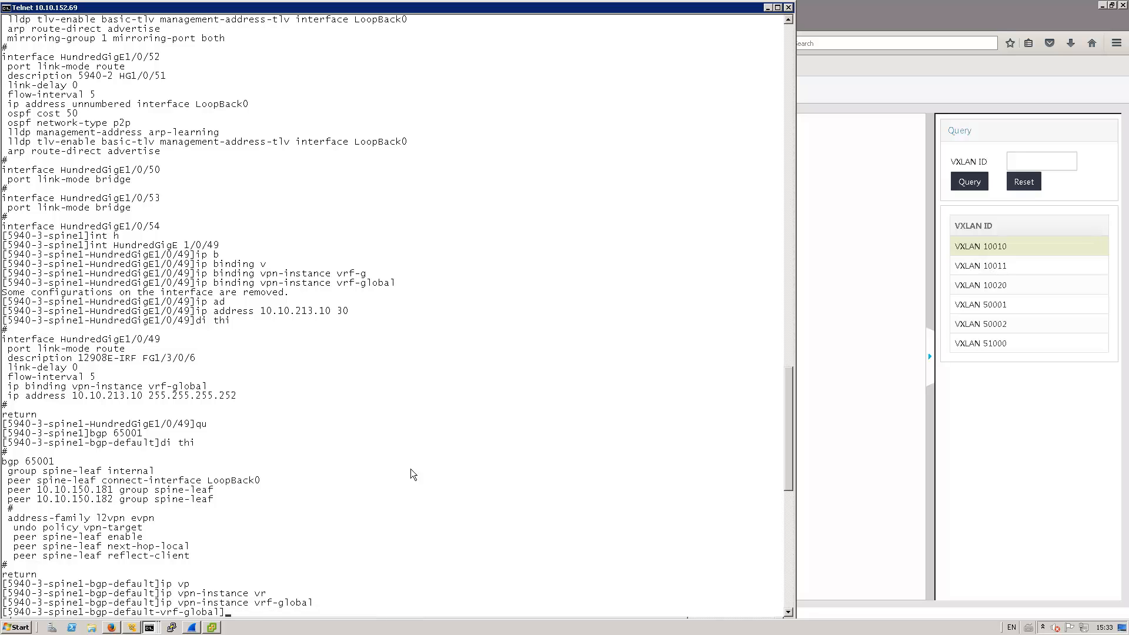
Add BGP peer 10.10.213.9 with AS number 7777 to the vrf-global VPN instance.
{"action": "type", "text": "peer 10.10.213.9 as"}
{"action": "key", "text": "Tab"}
{"action": "type", "text": "7777"}
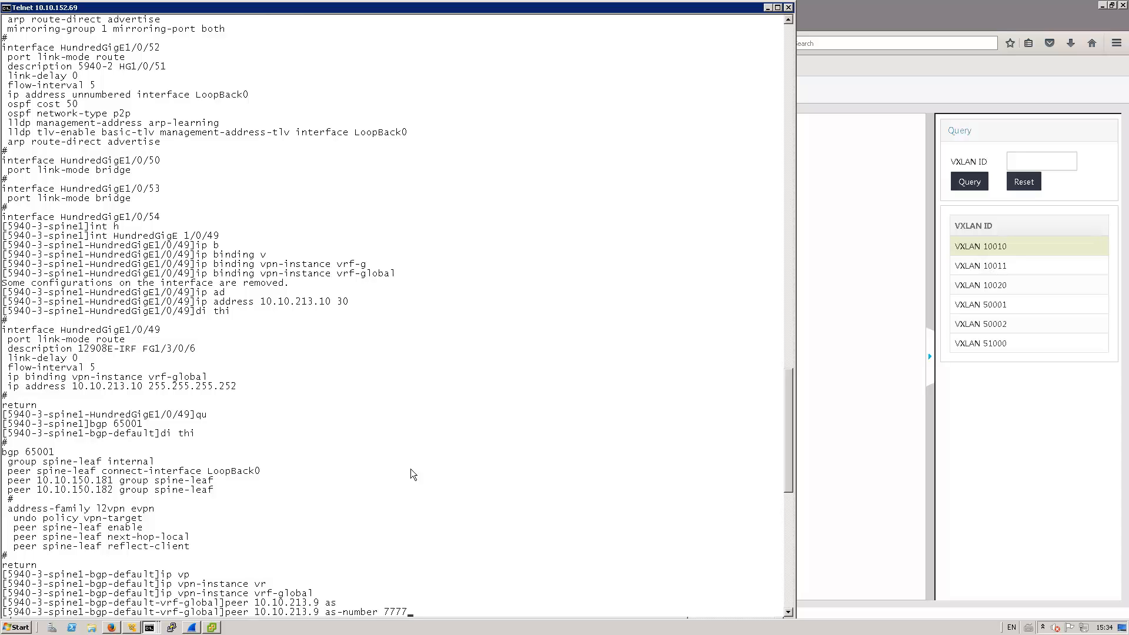
{"action": "key", "text": "Return"}
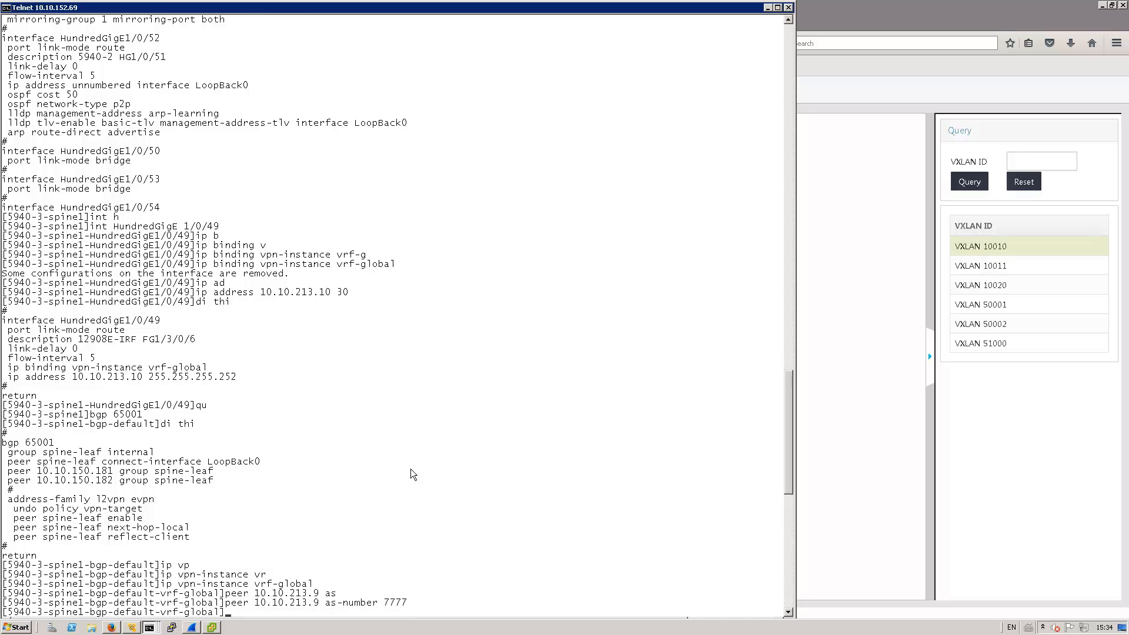
Enter the IPv4 unicast address family of vrf-global.
{"action": "type", "text": "ad"}
{"action": "key", "text": "Tab"}
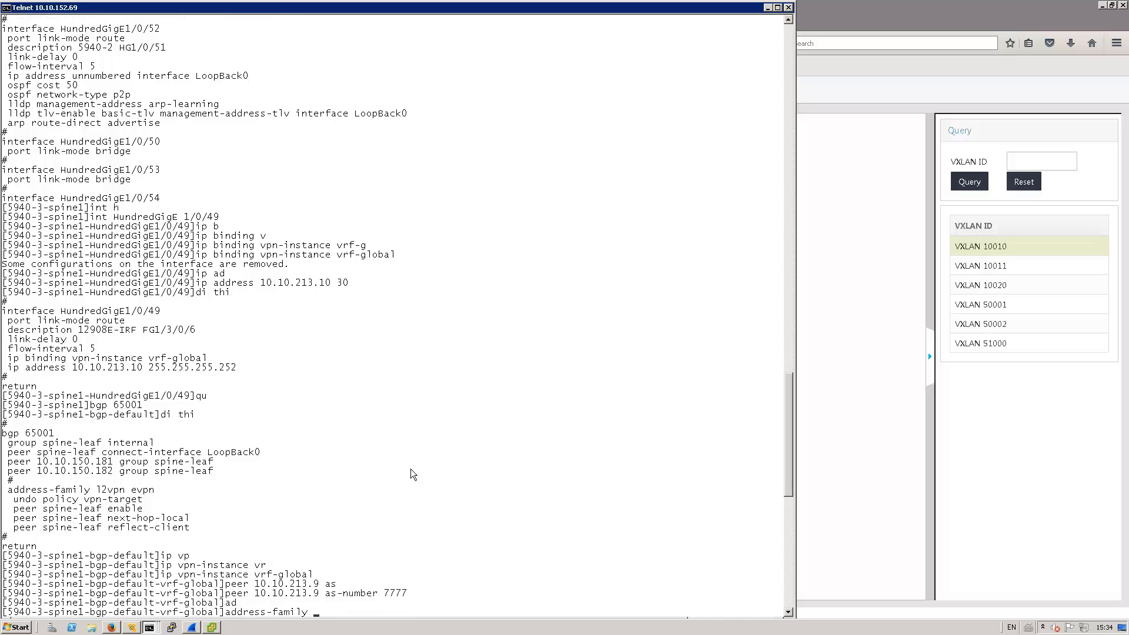
{"action": "type", "text": "i"}
{"action": "key", "text": "Tab"}
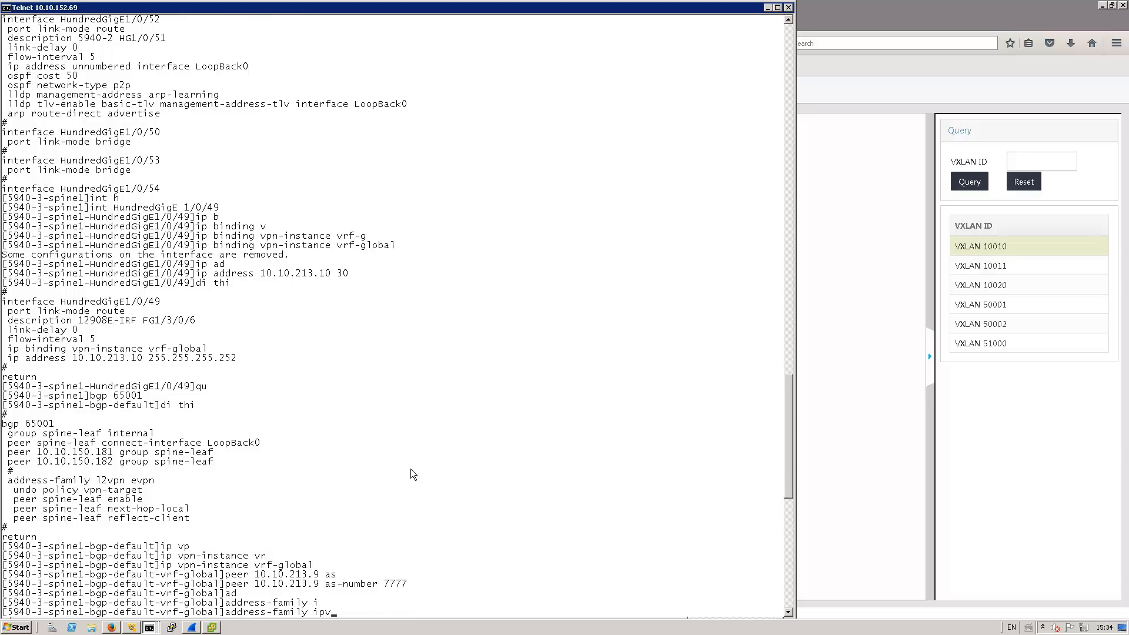
{"action": "type", "text": "4 un"}
{"action": "key", "text": "Tab"}
{"action": "key", "text": "Return"}
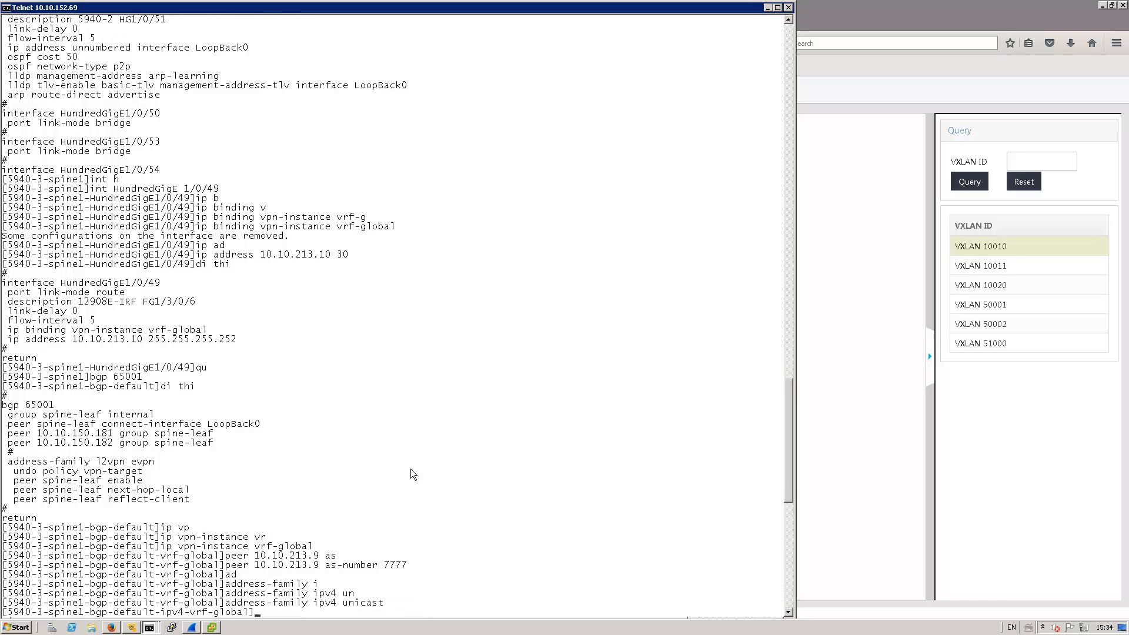
Allow default route import in vrf-global's IPv4 unicast address family with default-route imported.
{"action": "type", "text": "de"}
{"action": "key", "text": "Tab"}
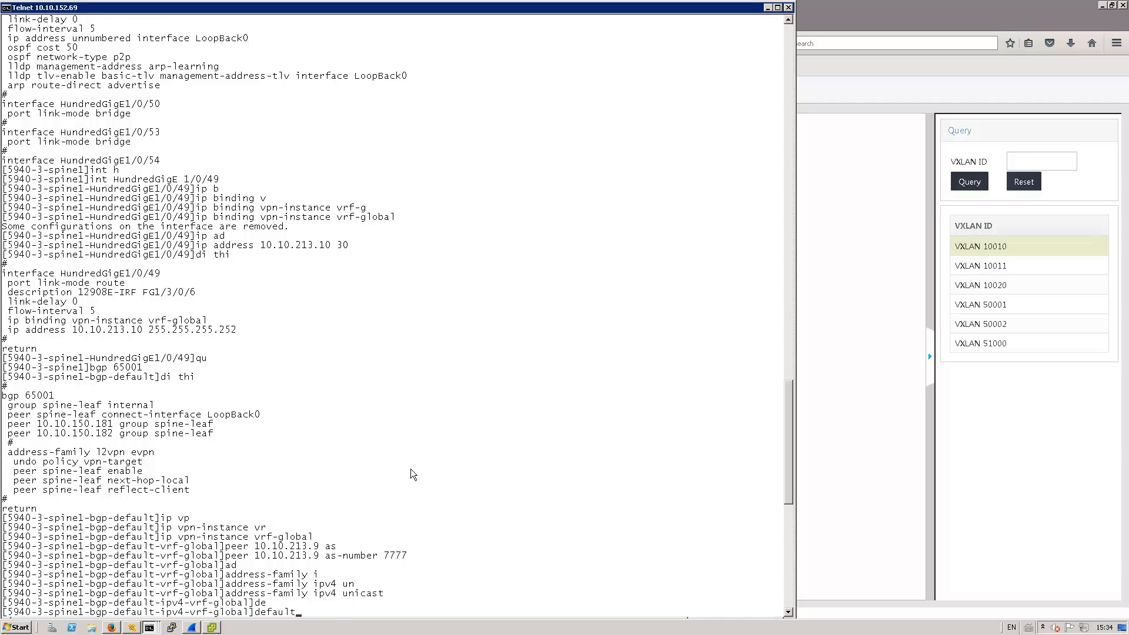
{"action": "type", "text": "-"}
{"action": "key", "text": "Tab"}
{"action": "type", "text": "im"}
{"action": "key", "text": "Tab"}
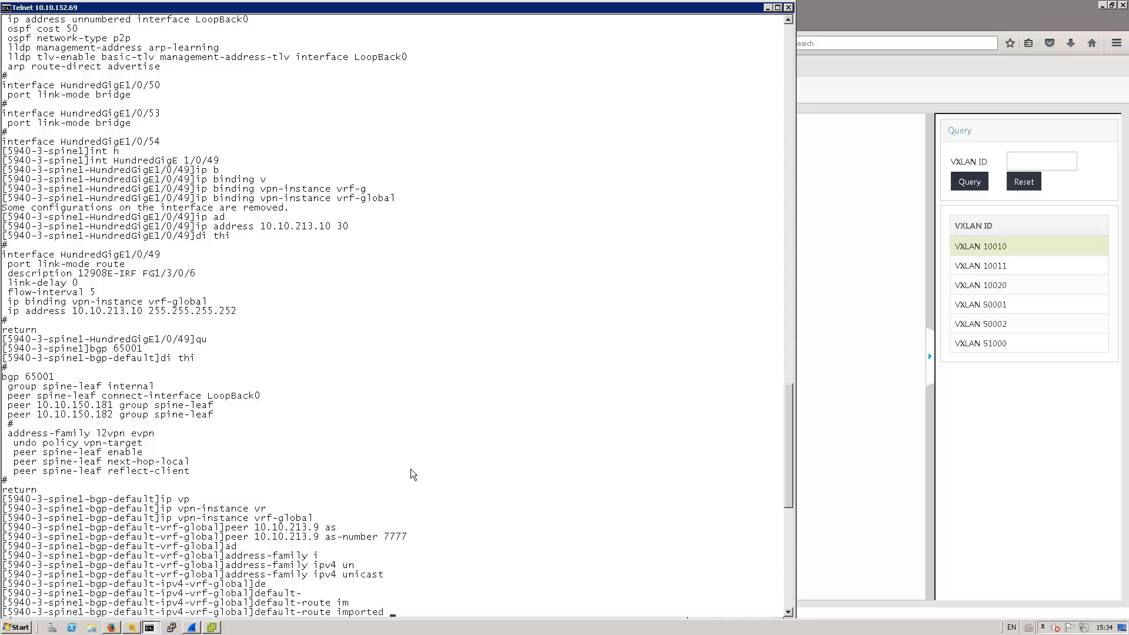
{"action": "key", "text": "Return"}
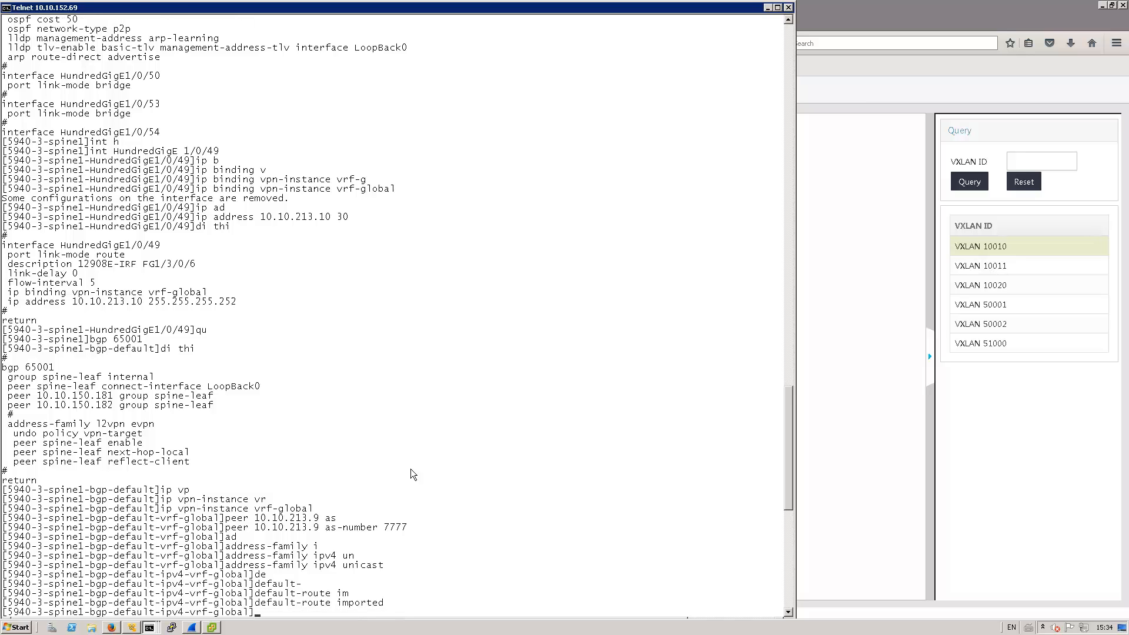
Import static routes into BGP for vrf-global's IPv4 unicast address family.
{"action": "type", "text": "im"}
{"action": "key", "text": "Tab"}
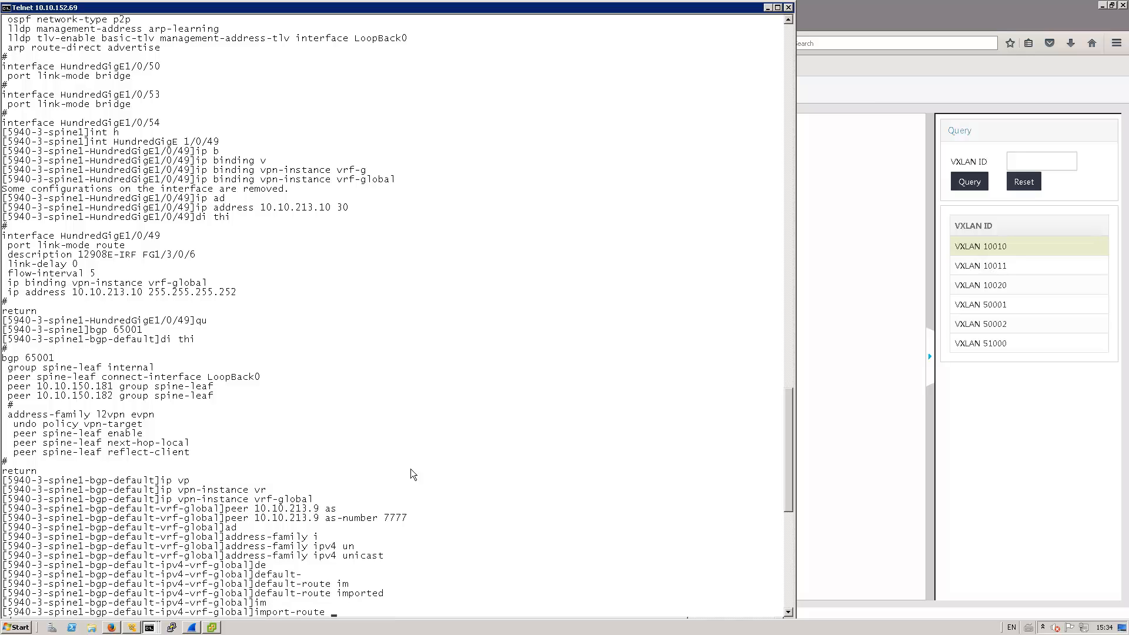
{"action": "type", "text": "s"}
{"action": "key", "text": "Tab"}
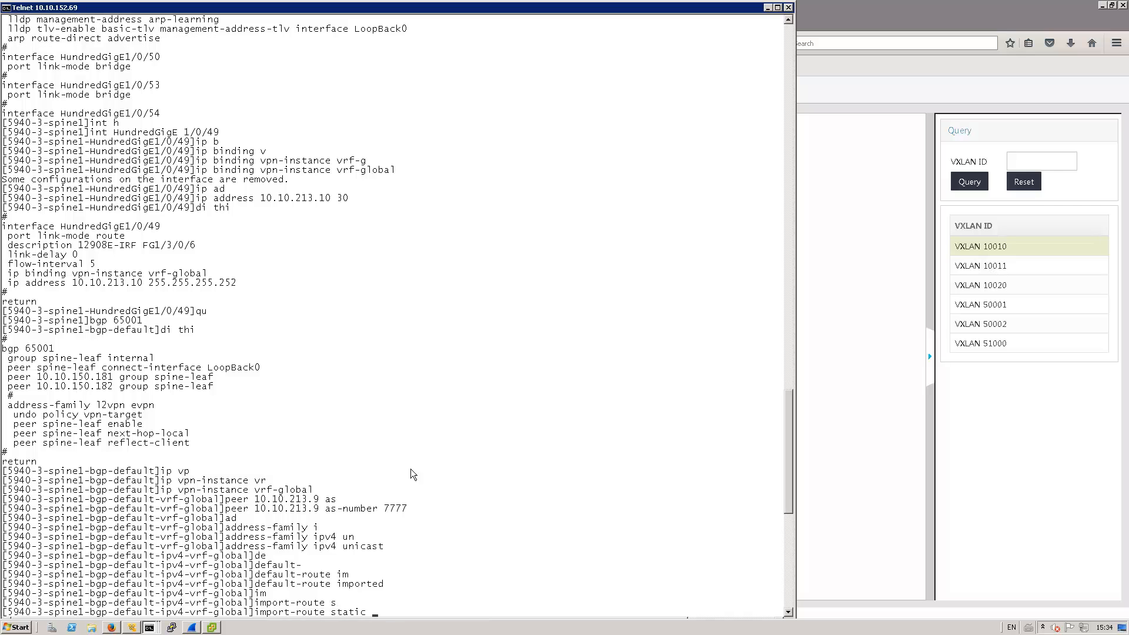
{"action": "key", "text": "Return"}
Enable peer 10.10.213.9 in vrf-global's IPv4 unicast address family.
{"action": "type", "text": "peer 1"}
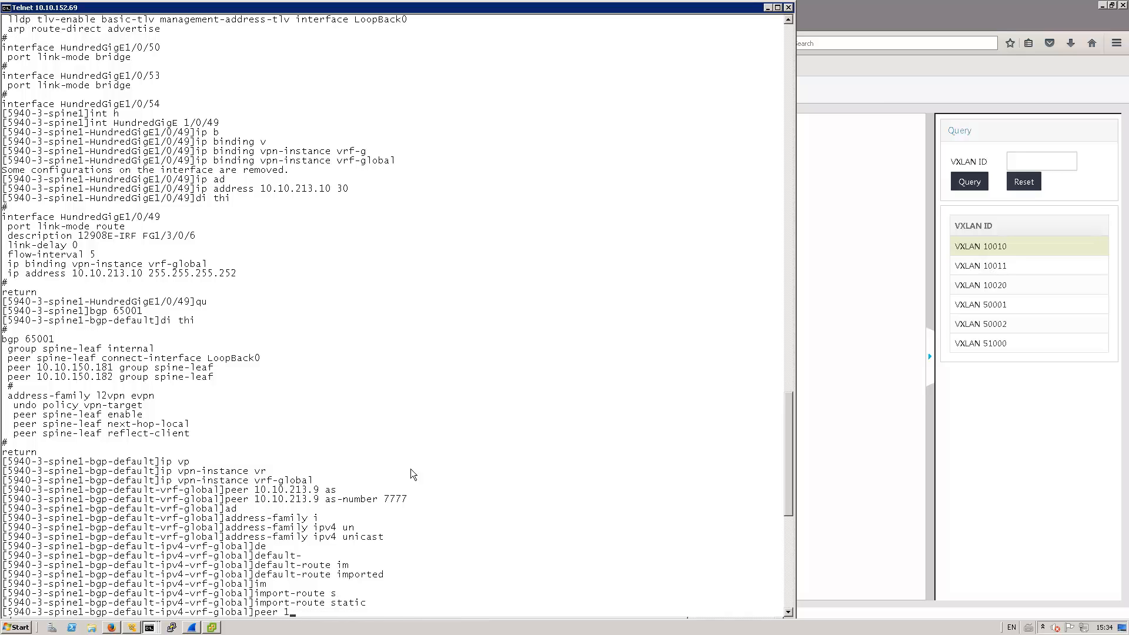
{"action": "type", "text": "0.10.213.9 en"}
{"action": "key", "text": "Tab"}
{"action": "key", "text": "Return"}
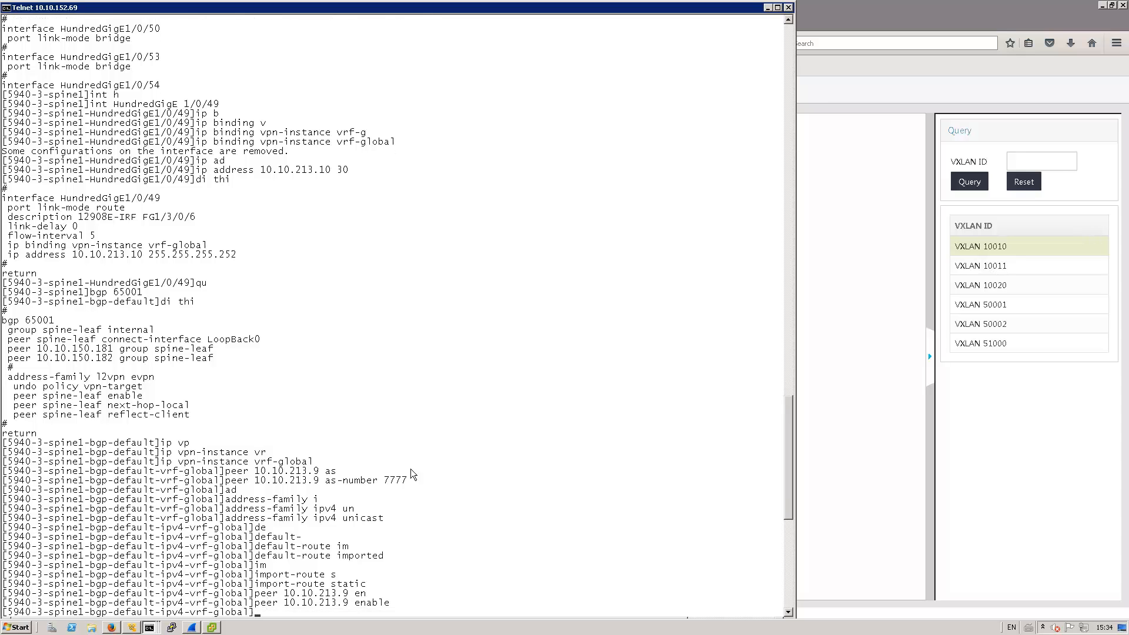
Apply route policy evpn-to-internet in the export direction to peer 10.10.213.9.
{"action": "key", "text": "Up"}
{"action": "key", "text": "BackSpace"}
{"action": "key", "text": "BackSpace"}
{"action": "key", "text": "BackSpace"}
{"action": "key", "text": "BackSpace"}
{"action": "key", "text": "BackSpace"}
{"action": "key", "text": "BackSpace"}
{"action": "type", "text": "roue"}
{"action": "key", "text": "Tab"}
{"action": "key", "text": "BackSpace"}
{"action": "type", "text": "te"}
{"action": "key", "text": "Tab"}
{"action": "type", "text": "-po"}
{"action": "key", "text": "Tab"}
{"action": "type", "text": "ev"}
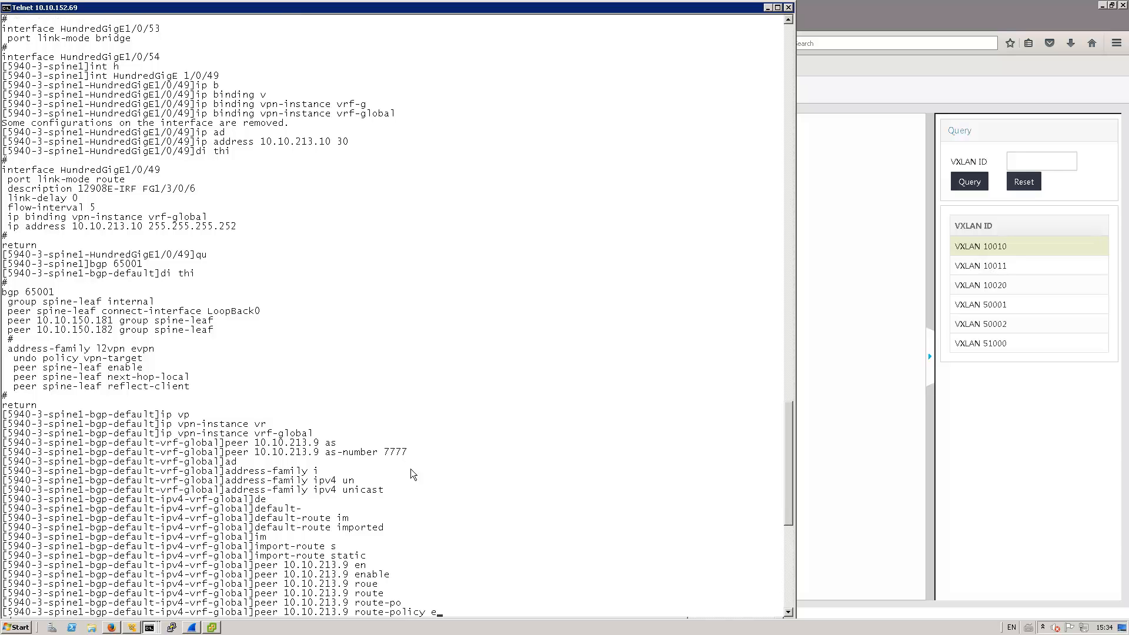
{"action": "key", "text": "Tab"}
{"action": "type", "text": "pn"}
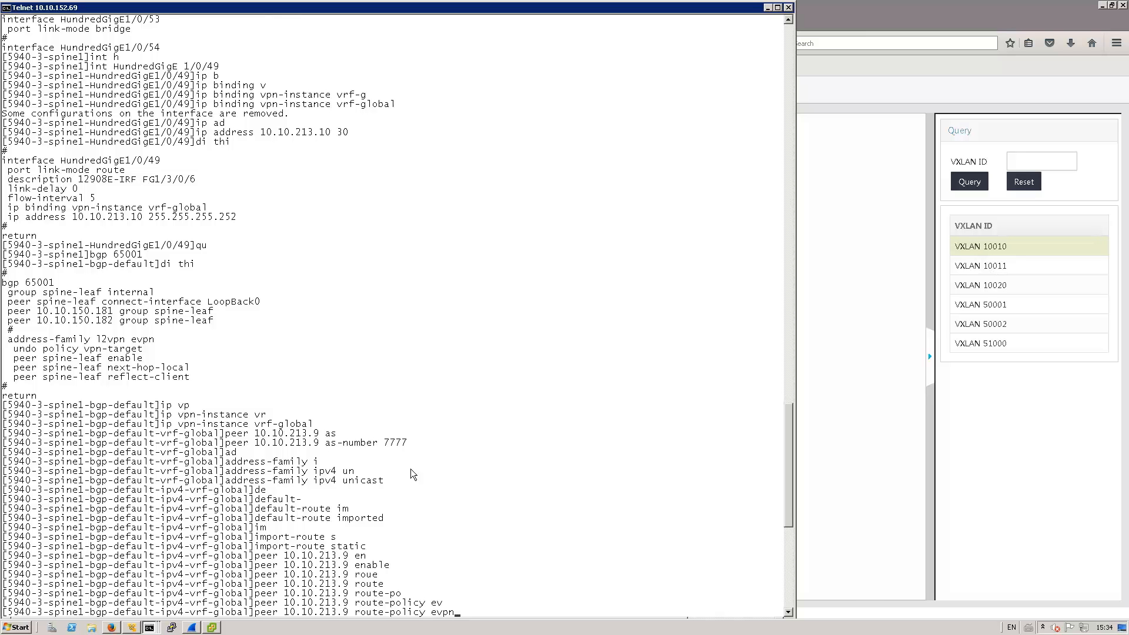
{"action": "type", "text": "-to-internet export"}
{"action": "key", "text": "Return"}
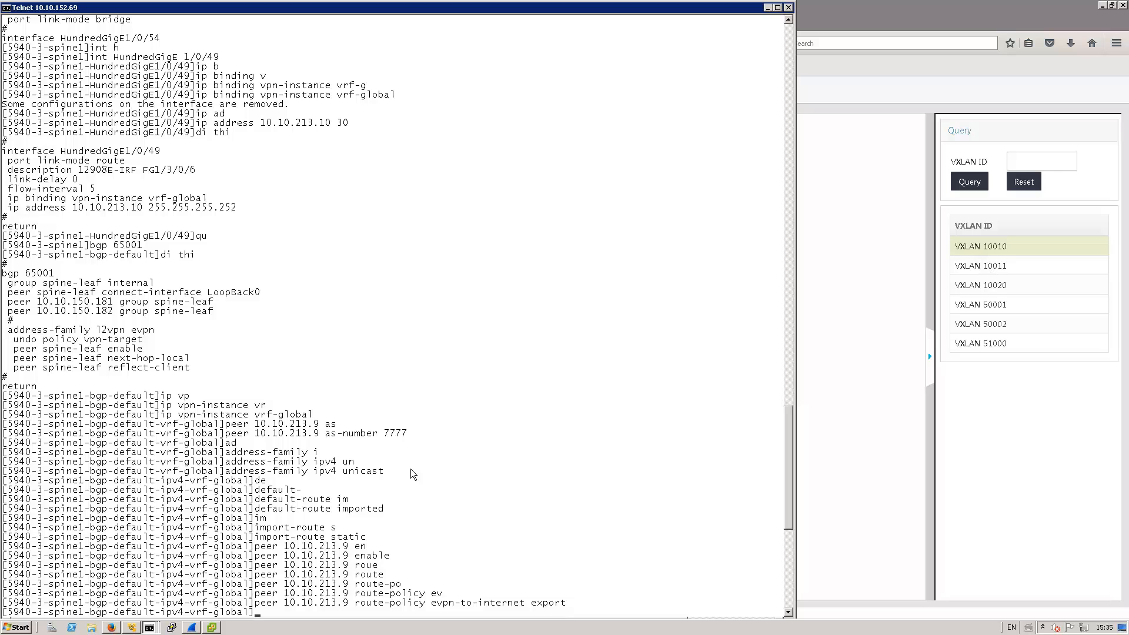
Enable community advertisement to peer 10.10.213.9 and return to the default BGP view.
{"action": "type", "text": "peer 10.10.213.9 ad"}
{"action": "key", "text": "Tab"}
{"action": "type", "text": "c"}
{"action": "key", "text": "Tab"}
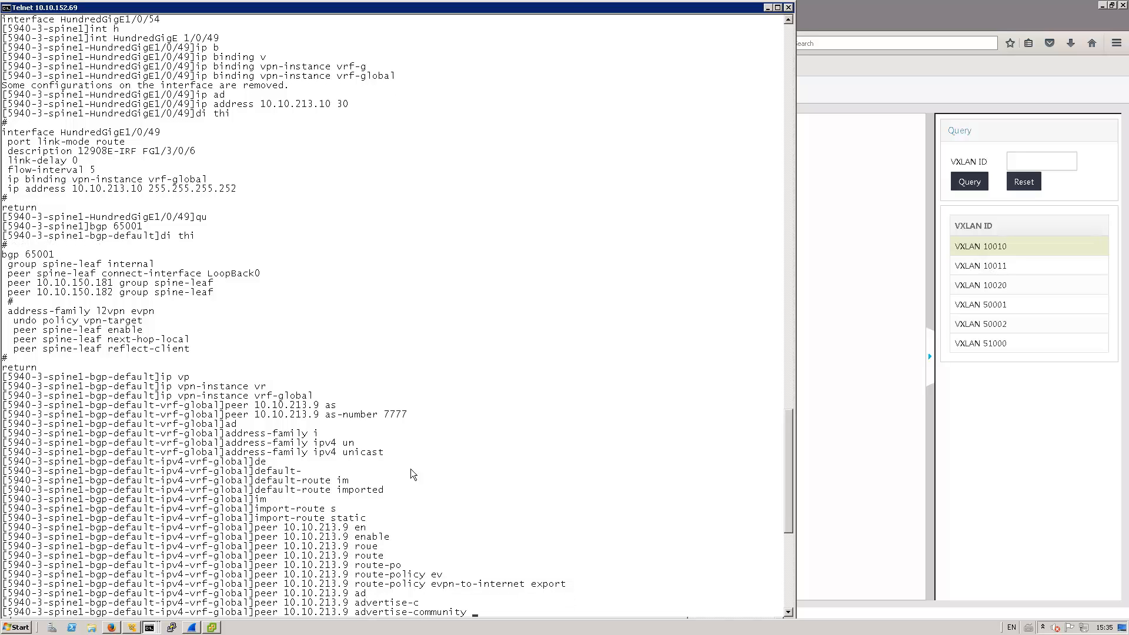
{"action": "key", "text": "Return"}
{"action": "type", "text": "qu"}
{"action": "key", "text": "Return"}
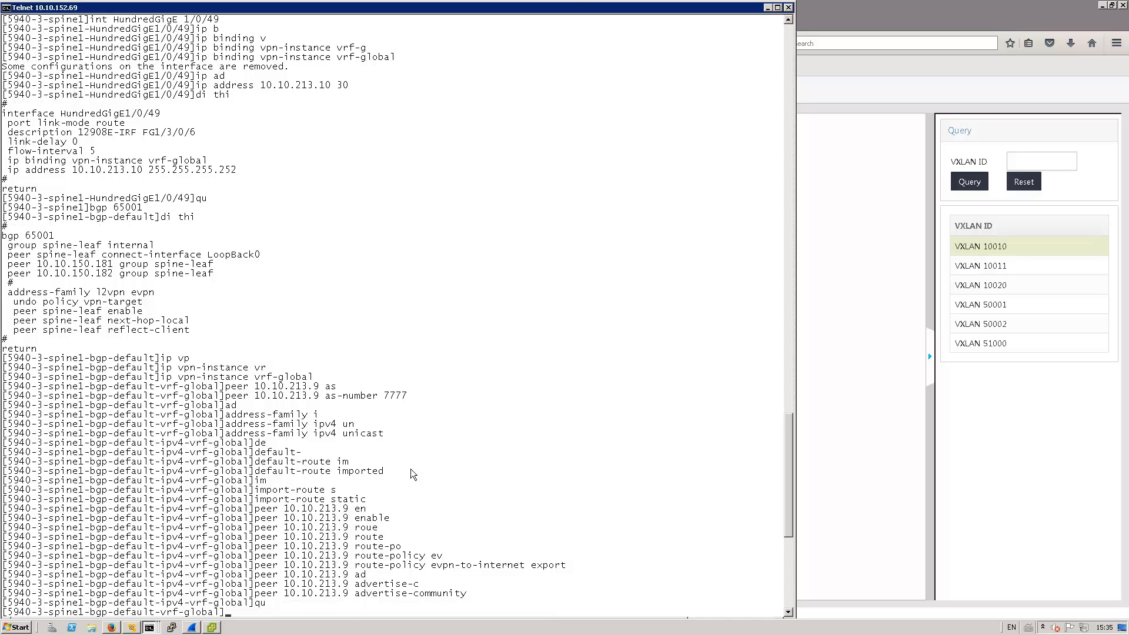
{"action": "type", "text": "qu"}
{"action": "key", "text": "Return"}
Look up the options for displaying BGP peers and display the IPv4 peers of VPN instance vrf-global.
{"action": "type", "text": "di"}
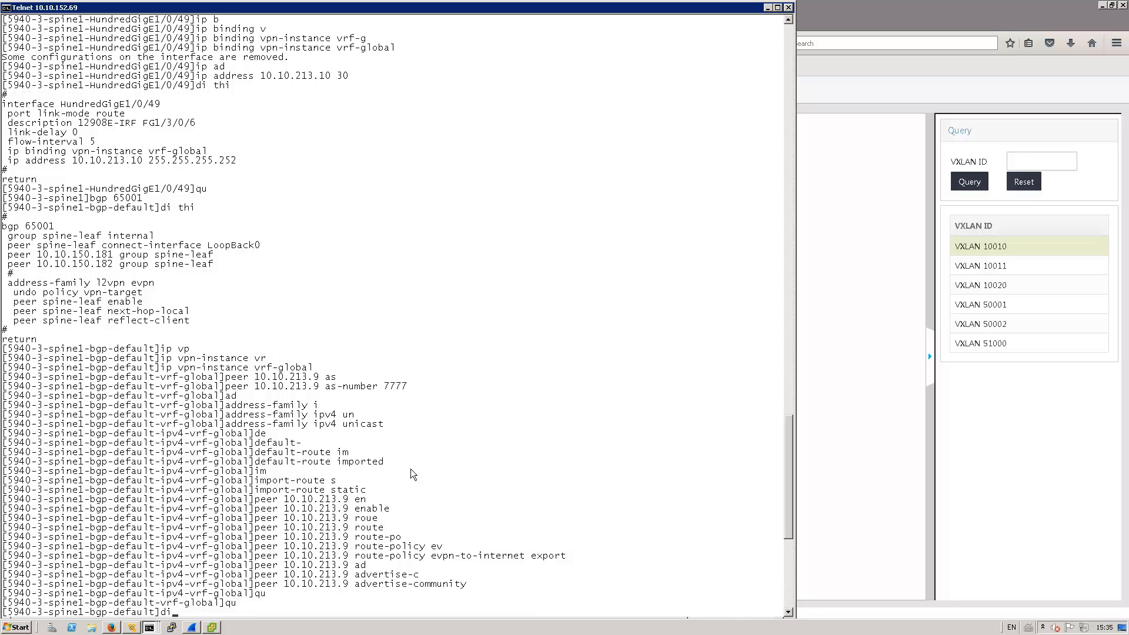
{"action": "type", "text": "s bgp peer ?ipv4"}
{"action": "key", "text": "Tab"}
{"action": "type", "text": "?"}
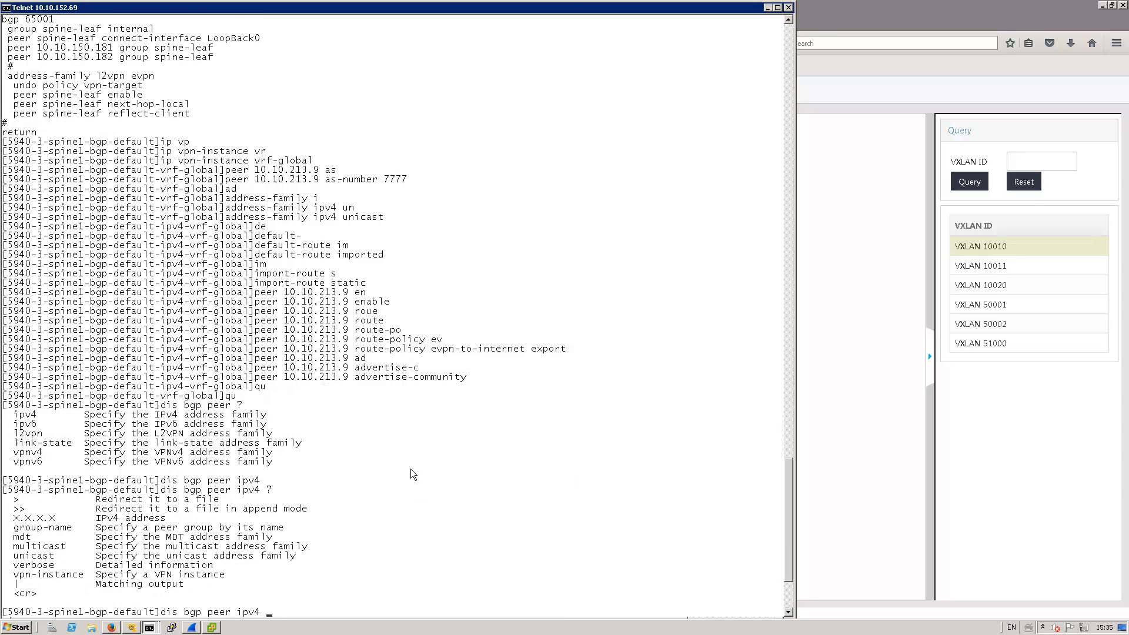
{"action": "type", "text": "v"}
{"action": "key", "text": "Tab"}
{"action": "key", "text": "BackSpace"}
{"action": "key", "text": "BackSpace"}
{"action": "key", "text": "BackSpace"}
{"action": "key", "text": "BackSpace"}
{"action": "key", "text": "BackSpace"}
{"action": "key", "text": "BackSpace"}
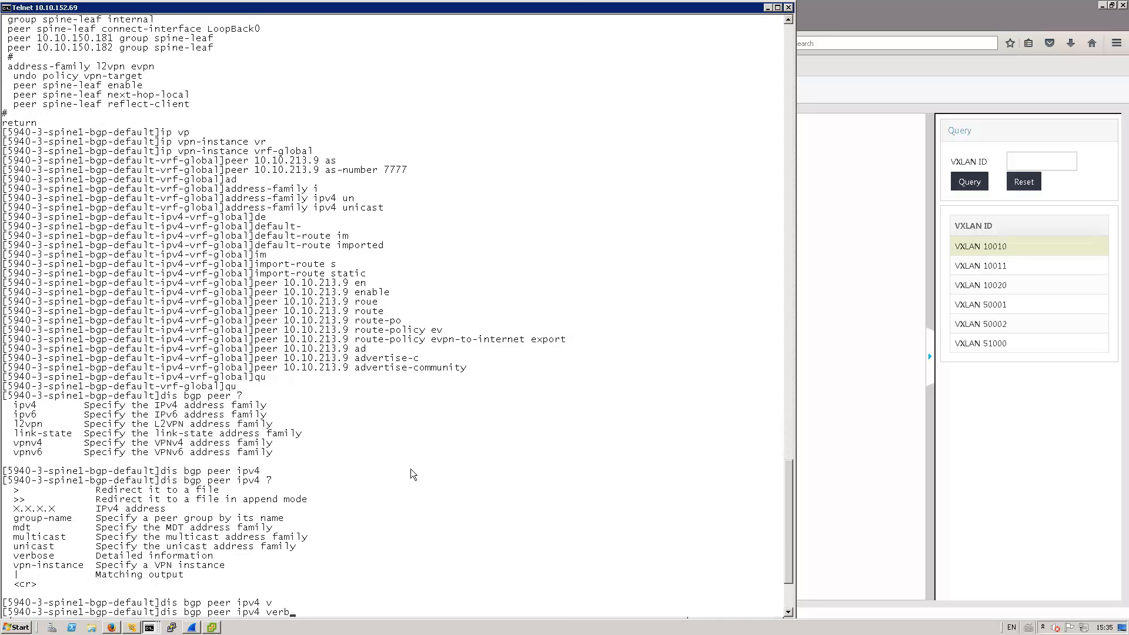
{"action": "type", "text": "p"}
{"action": "key", "text": "Tab"}
{"action": "type", "text": "v"}
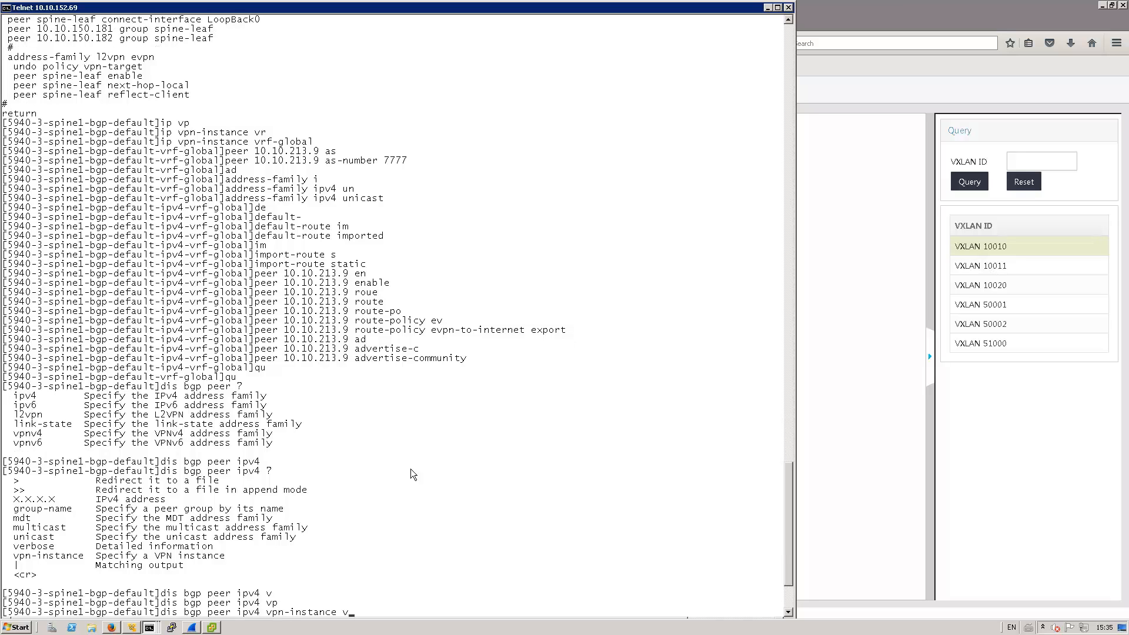
{"action": "key", "text": "Tab"}
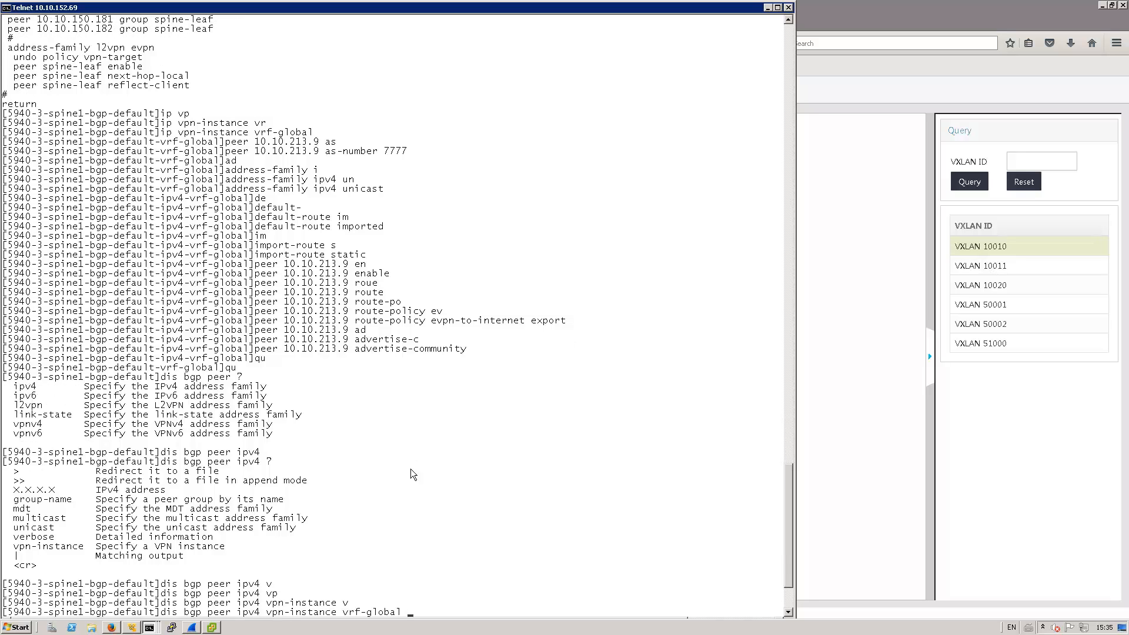
{"action": "key", "text": "Return"}
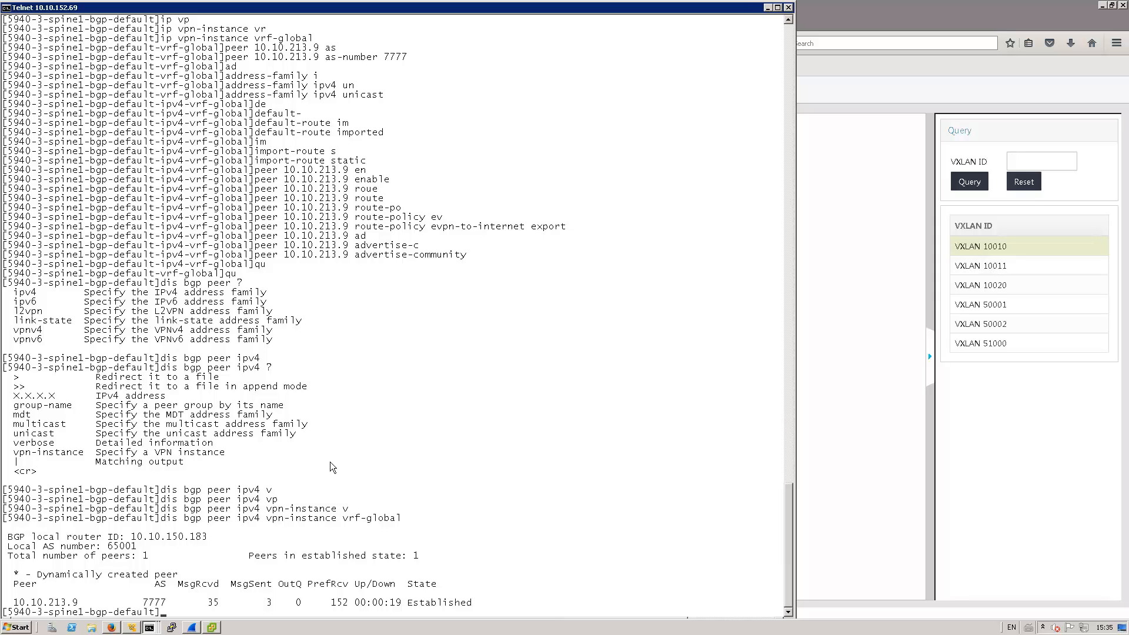
Switch to the Telnet 10.10.152.67 session and display leaf1's routing table for VPN instance vrf-tenant1 again.
{"action": "left_click", "coordinate": [150, 627]}
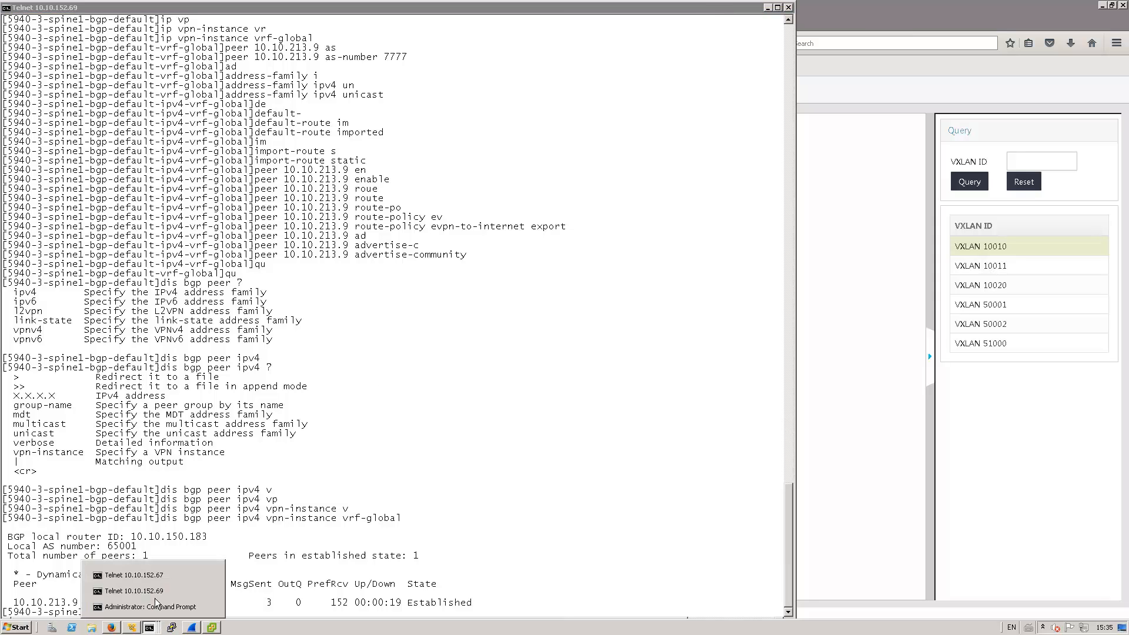
{"action": "left_click", "coordinate": [156, 574]}
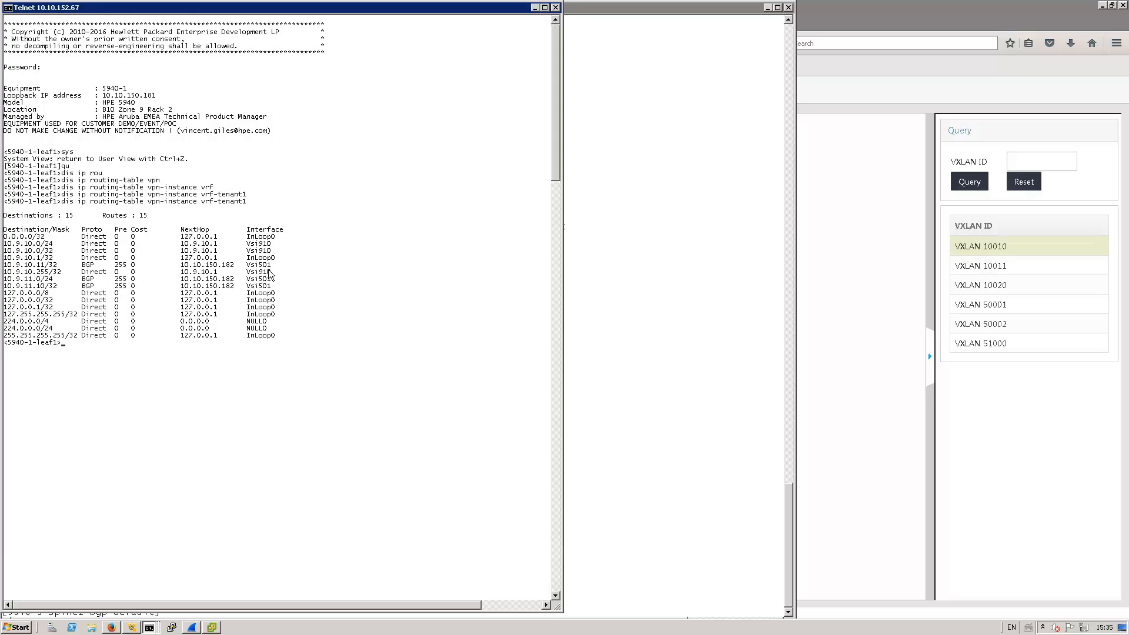
{"action": "key", "text": "Up"}
{"action": "key", "text": "Return"}
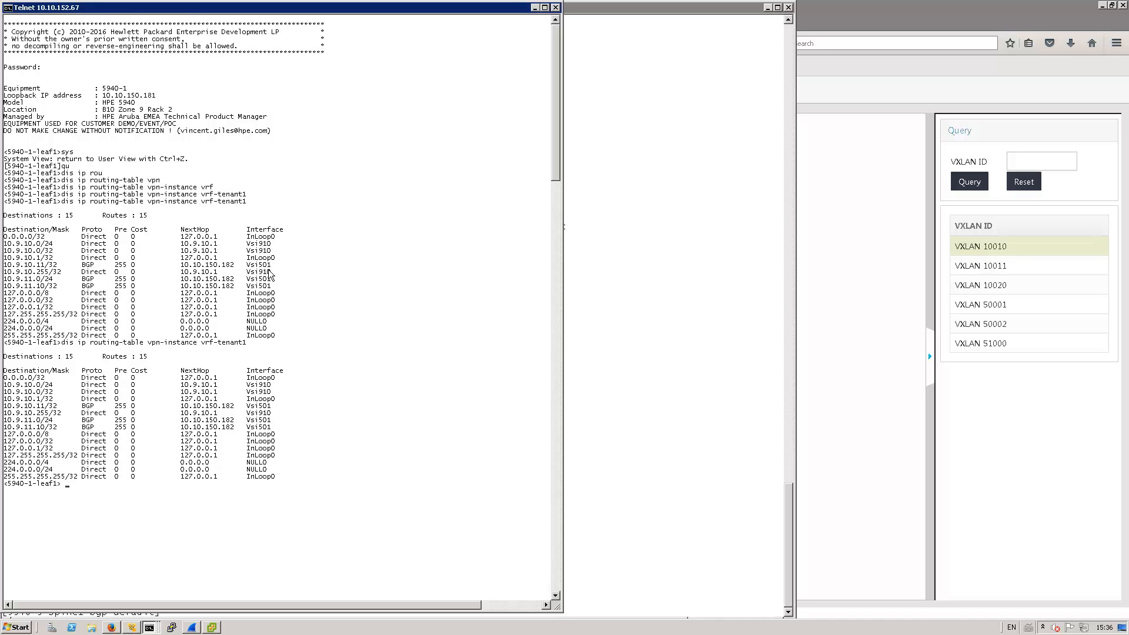
{"action": "key", "text": "Up"}
{"action": "key", "text": "Return"}
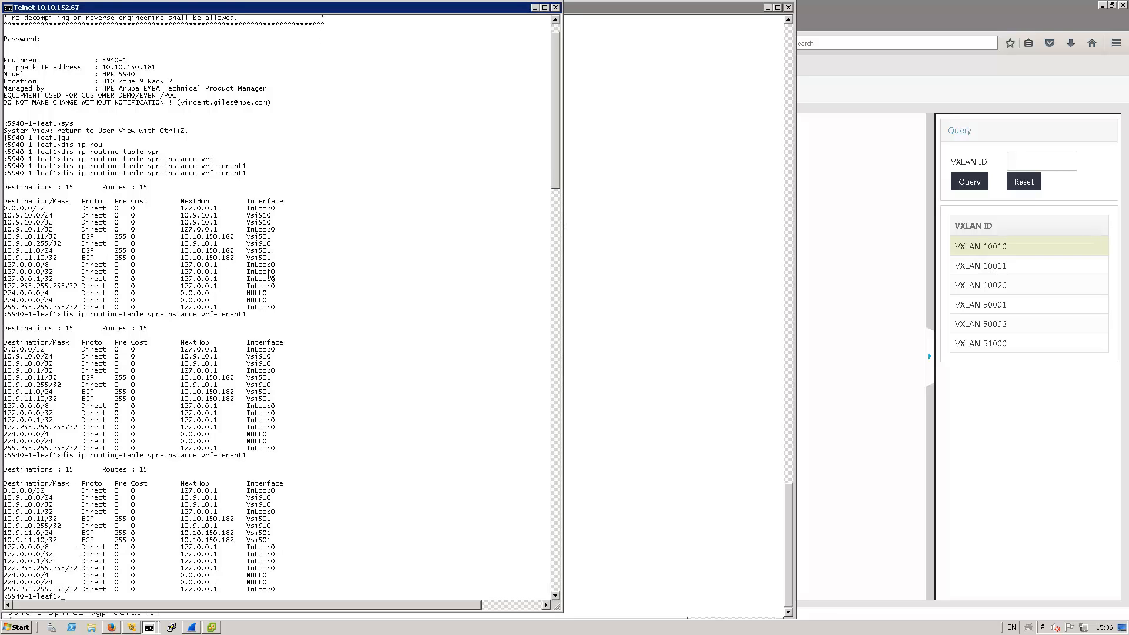
Return to the Telnet 10.10.152.69 session and leave the BGP view on spine1.
{"action": "left_click", "coordinate": [576, 295]}
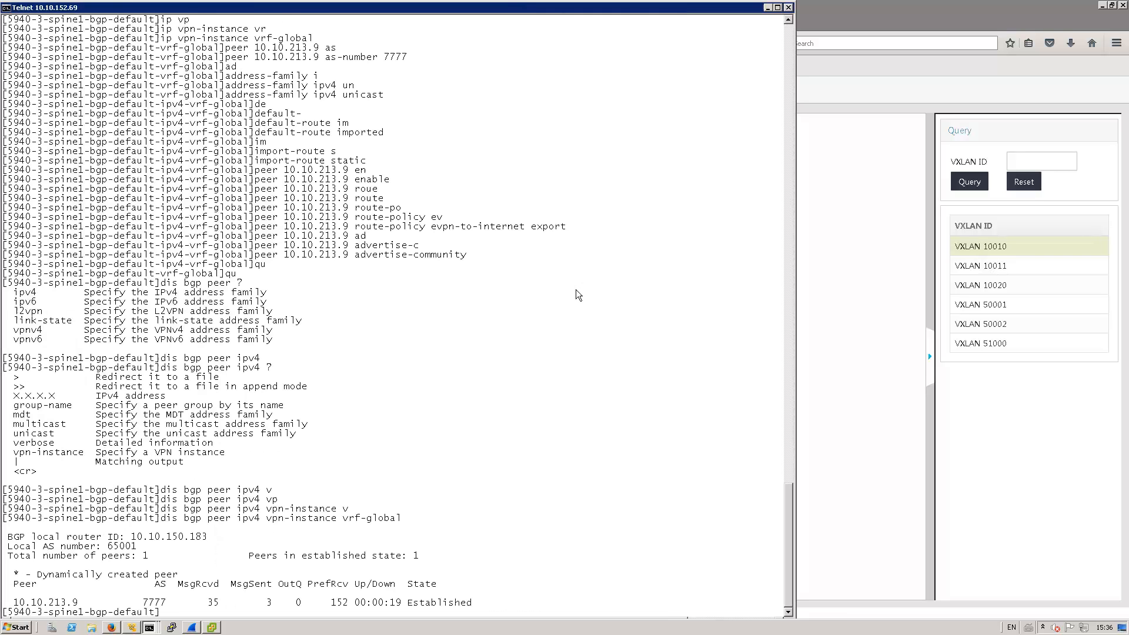
{"action": "type", "text": "qu"}
{"action": "key", "text": "Return"}
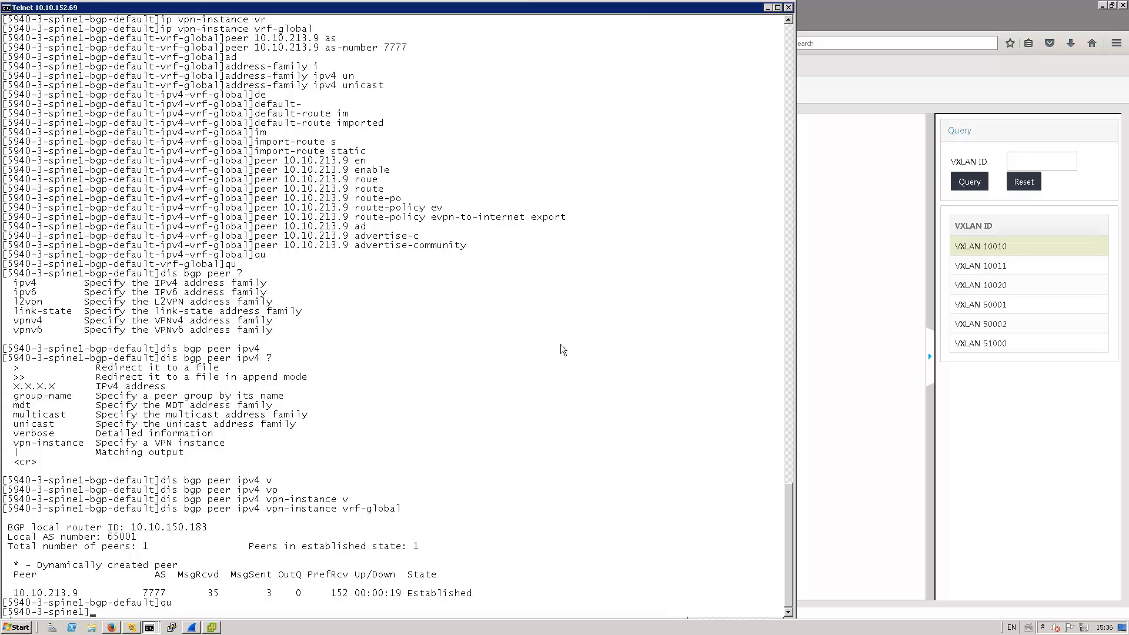
Enter the view of Vsi-interface 501 on spine1.
{"action": "type", "text": "int"}
{"action": "key", "text": "Tab"}
{"action": "type", "text": "vsi"}
{"action": "key", "text": "Tab"}
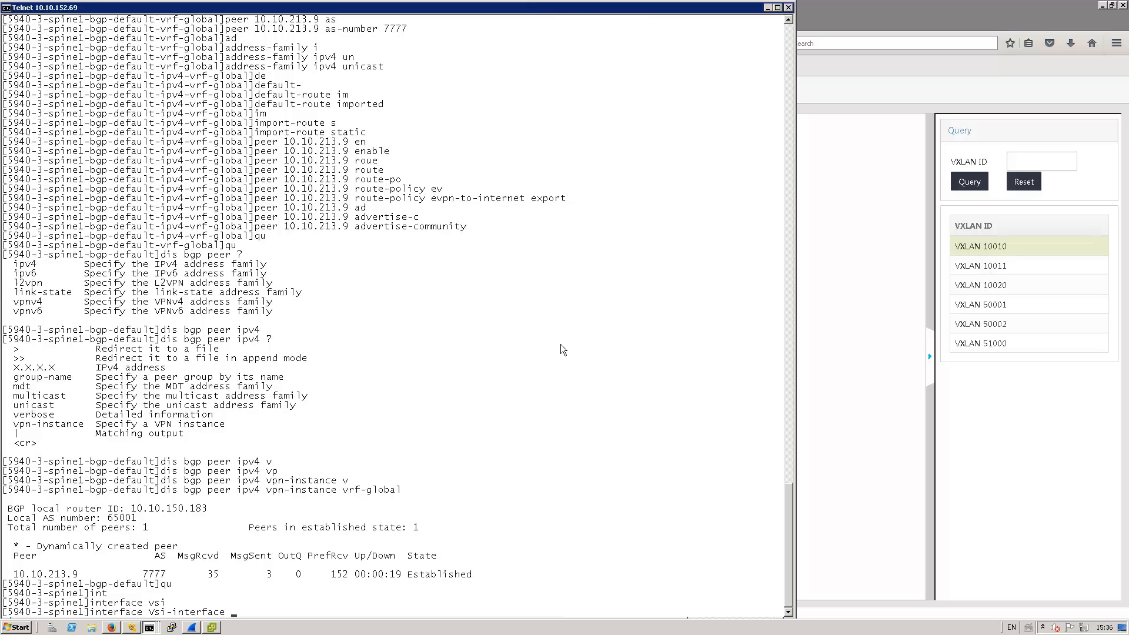
{"action": "type", "text": "501"}
{"action": "key", "text": "Return"}
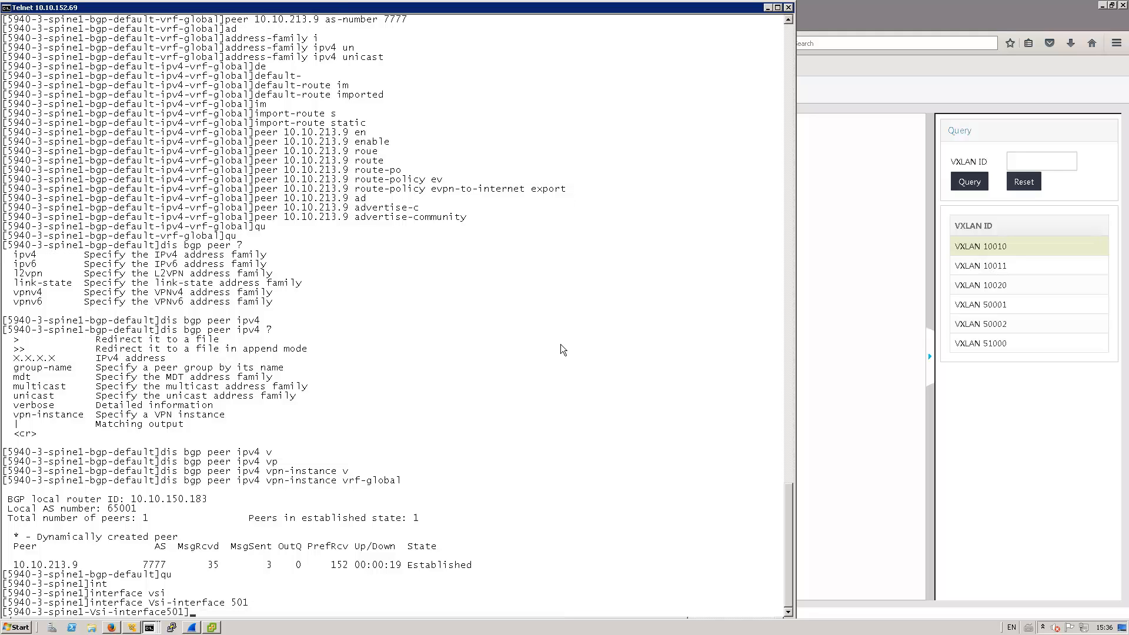
Assign L3 VNI 50001 to Vsi-interface 501.
{"action": "type", "text": "l"}
{"action": "type", "text": "3"}
{"action": "key", "text": "Tab"}
{"action": "type", "text": "50"}
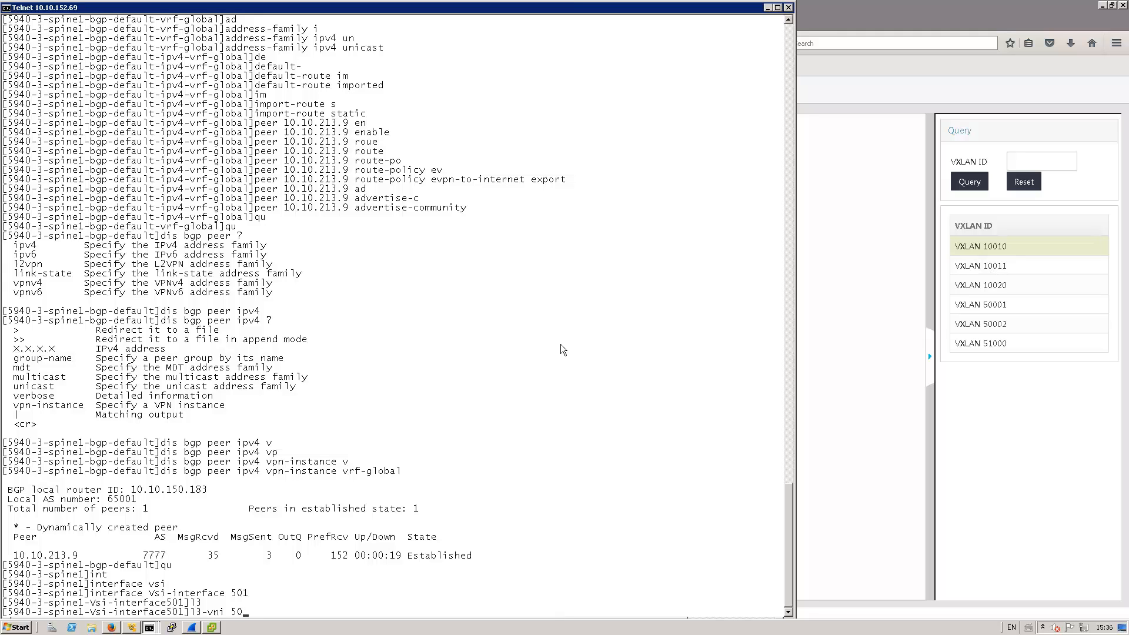
{"action": "type", "text": "001"}
{"action": "key", "text": "Return"}
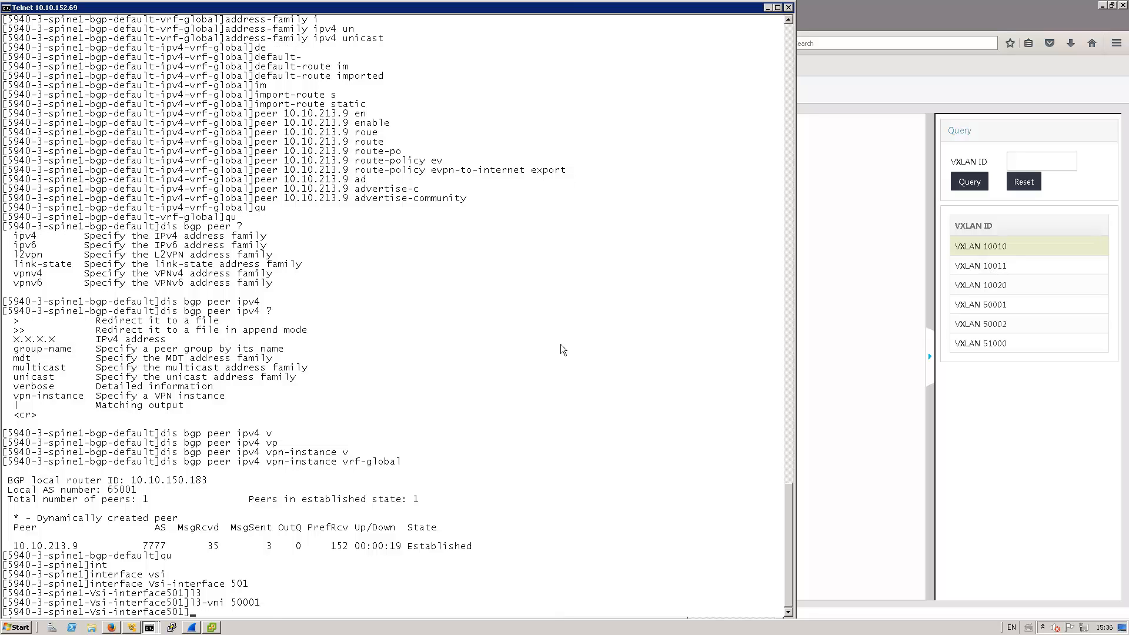
Enter the view of Vsi-interface 502 on spine1.
{"action": "type", "text": "qu"}
{"action": "key", "text": "Up"}
{"action": "key", "text": "Up"}
{"action": "key", "text": "BackSpace"}
{"action": "type", "text": "2"}
{"action": "key", "text": "Return"}
Assign L3 VNI 50002 to Vsi-interface 502.
{"action": "key", "text": "Up"}
{"action": "key", "text": "Up"}
{"action": "key", "text": "BackSpace"}
{"action": "type", "text": "2"}
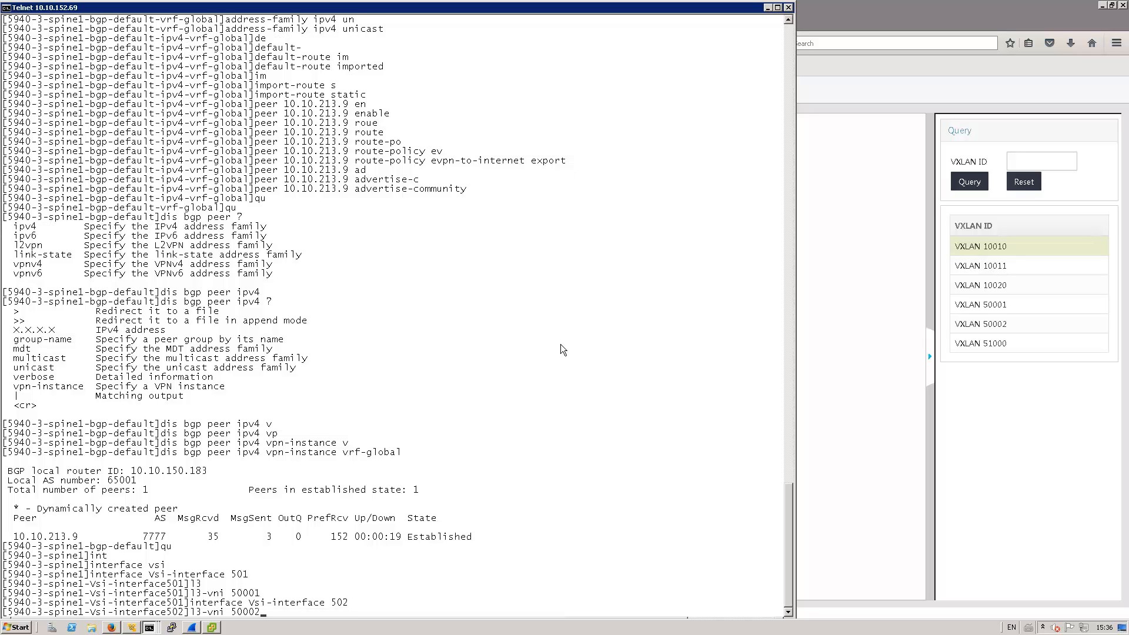
{"action": "key", "text": "Return"}
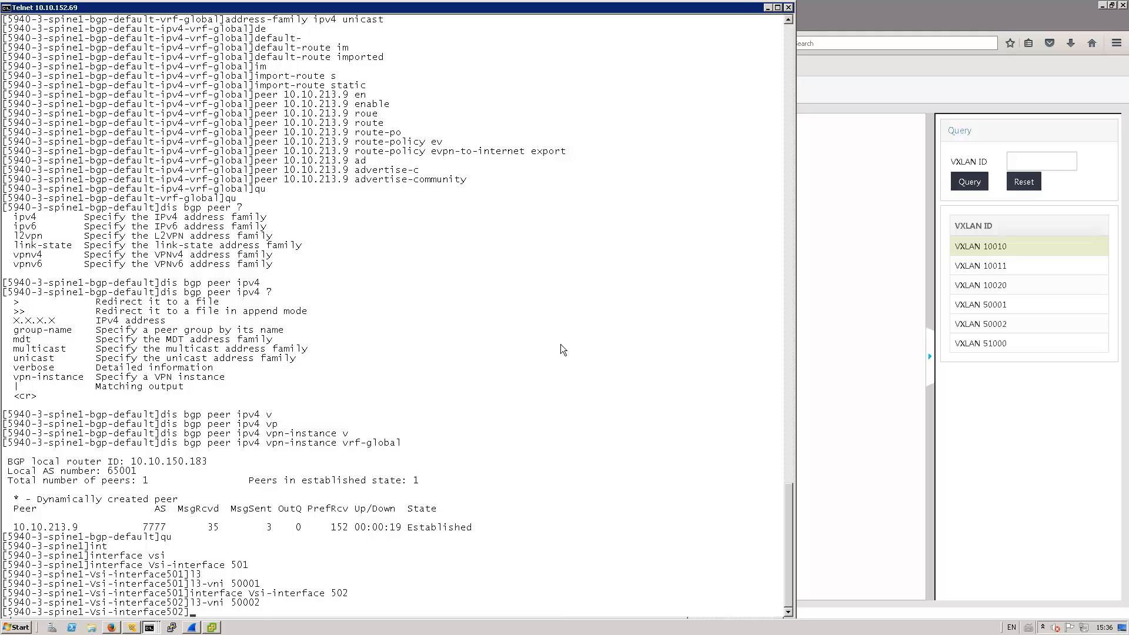
Enter the view of Vsi-interface 511 on spine1.
{"action": "key", "text": "Up"}
{"action": "key", "text": "Up"}
{"action": "key", "text": "BackSpace"}
{"action": "key", "text": "BackSpace"}
{"action": "type", "text": "11"}
{"action": "key", "text": "Return"}
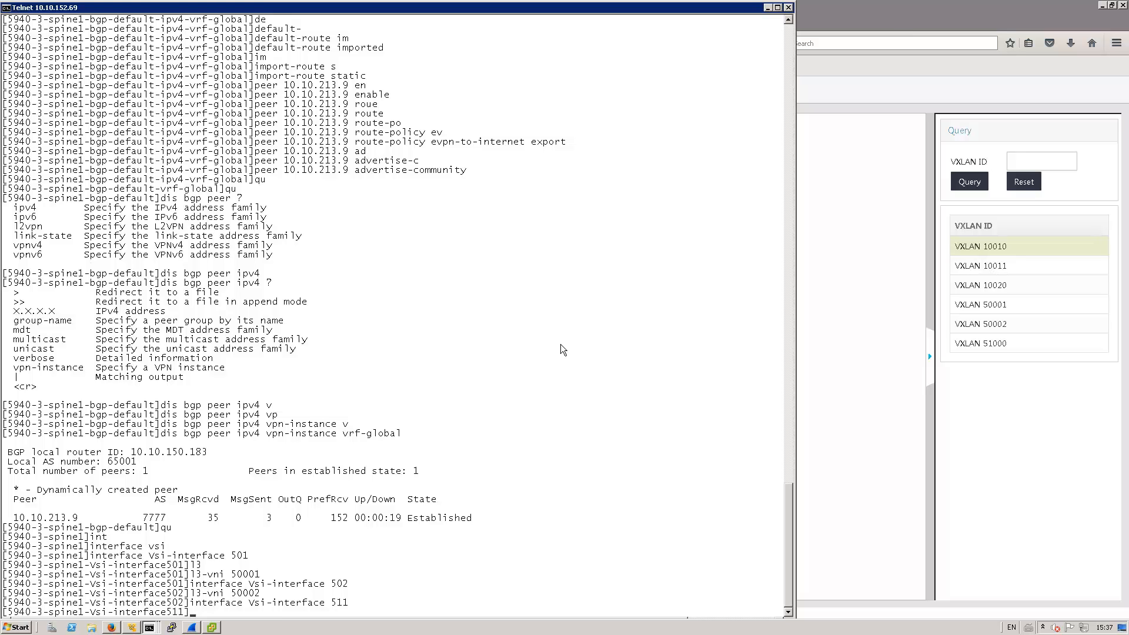
Bind Vsi-interface 511 to the VPN instance vrf-global.
{"action": "type", "text": "p bin"}
{"action": "key", "text": "Tab"}
{"action": "type", "text": "vpn"}
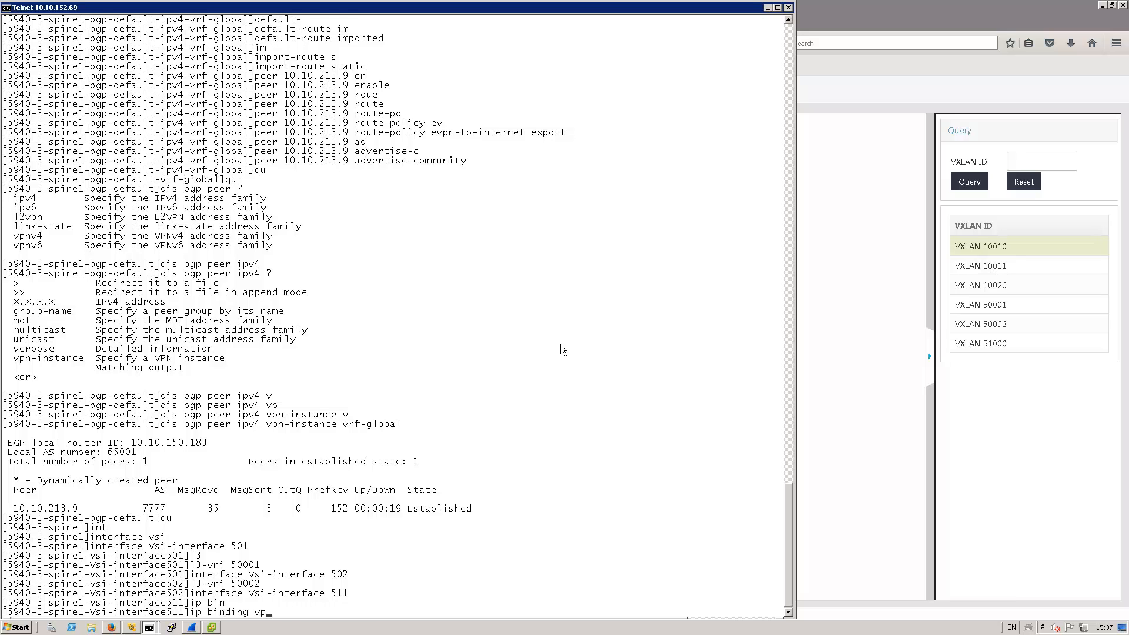
{"action": "key", "text": "Tab"}
{"action": "type", "text": "vrf"}
{"action": "key", "text": "Tab"}
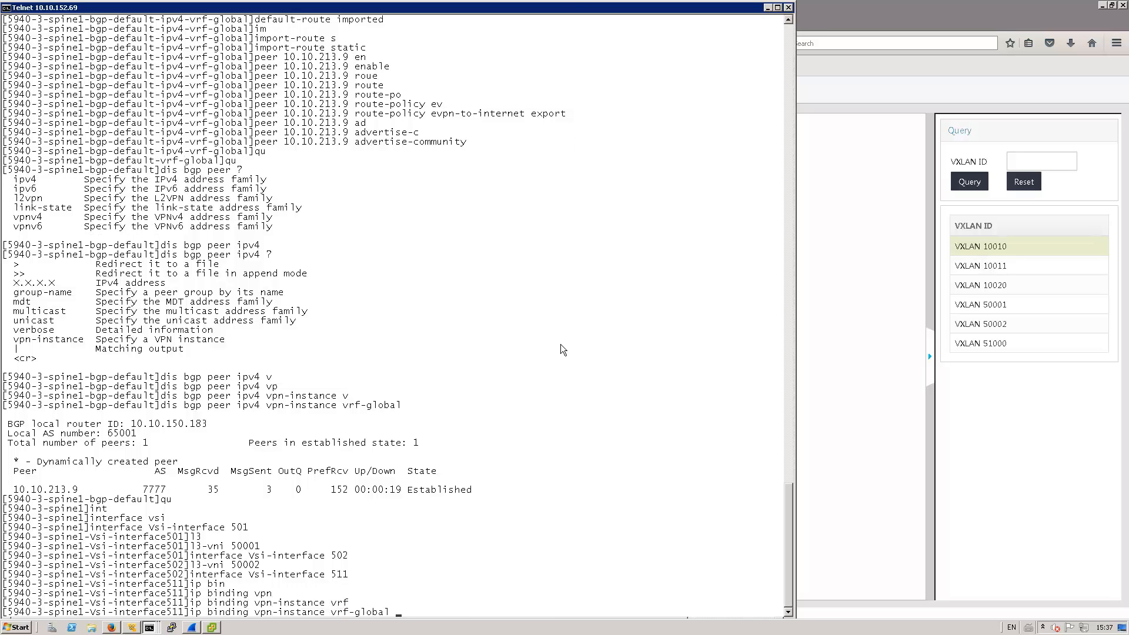
{"action": "key", "text": "Return"}
Assign L3 VNI 51000 to Vsi-interface 511 and return to the system view.
{"action": "type", "text": "l3-v"}
{"action": "key", "text": "Tab"}
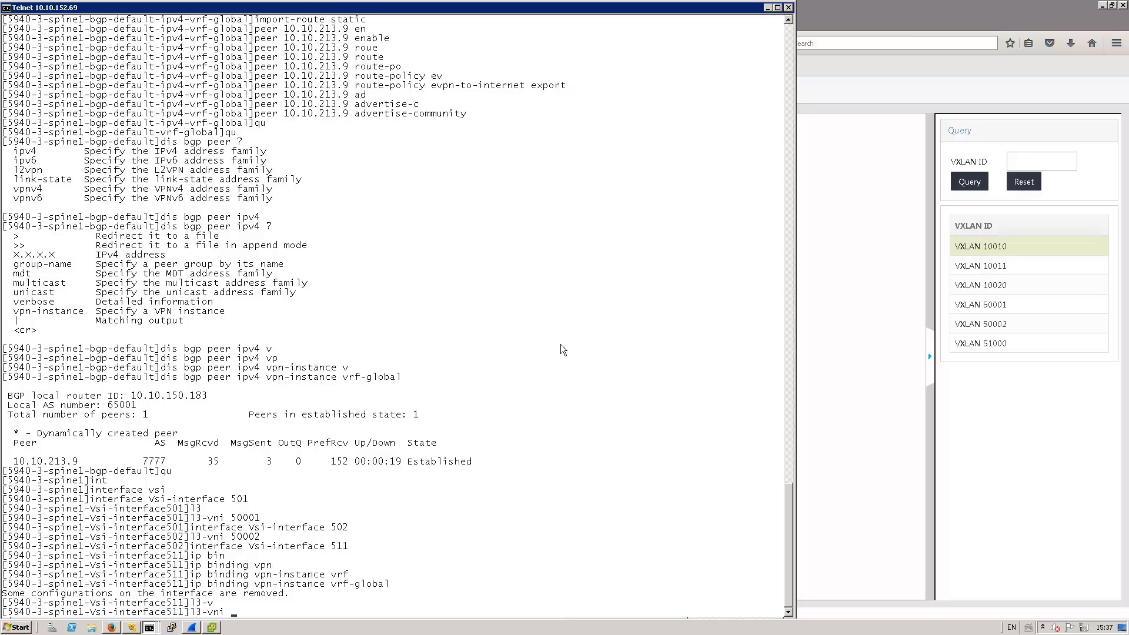
{"action": "type", "text": "51000"}
{"action": "key", "text": "Return"}
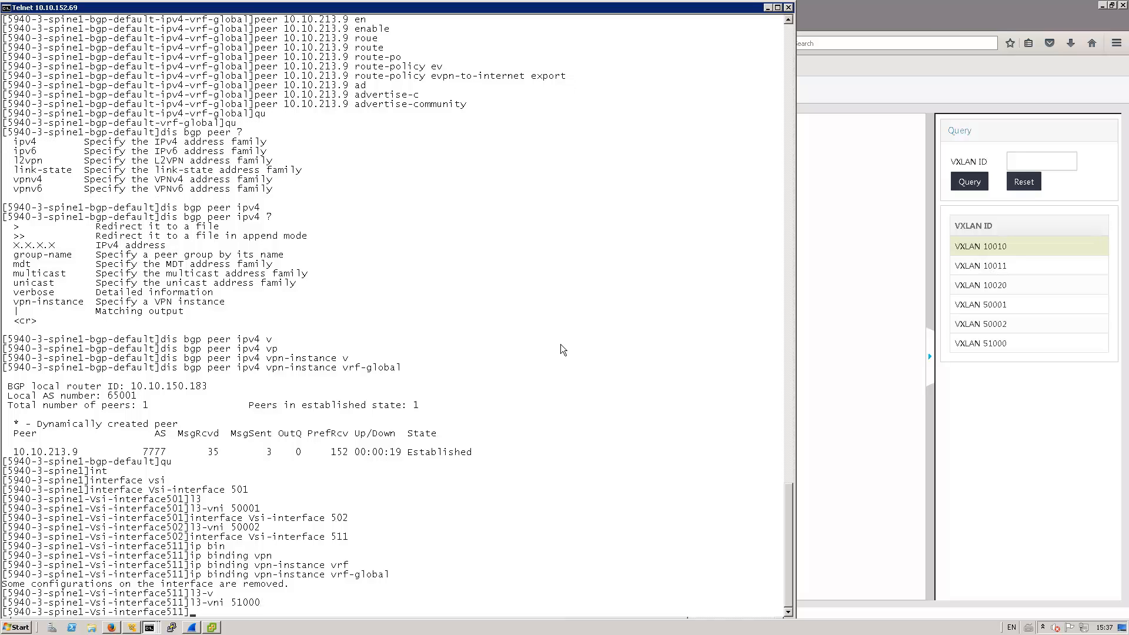
{"action": "type", "text": "qu"}
{"action": "key", "text": "Return"}
Display spine1's current configuration and page through it as far as the HundredGigE interface sections.
{"action": "type", "text": "di cu"}
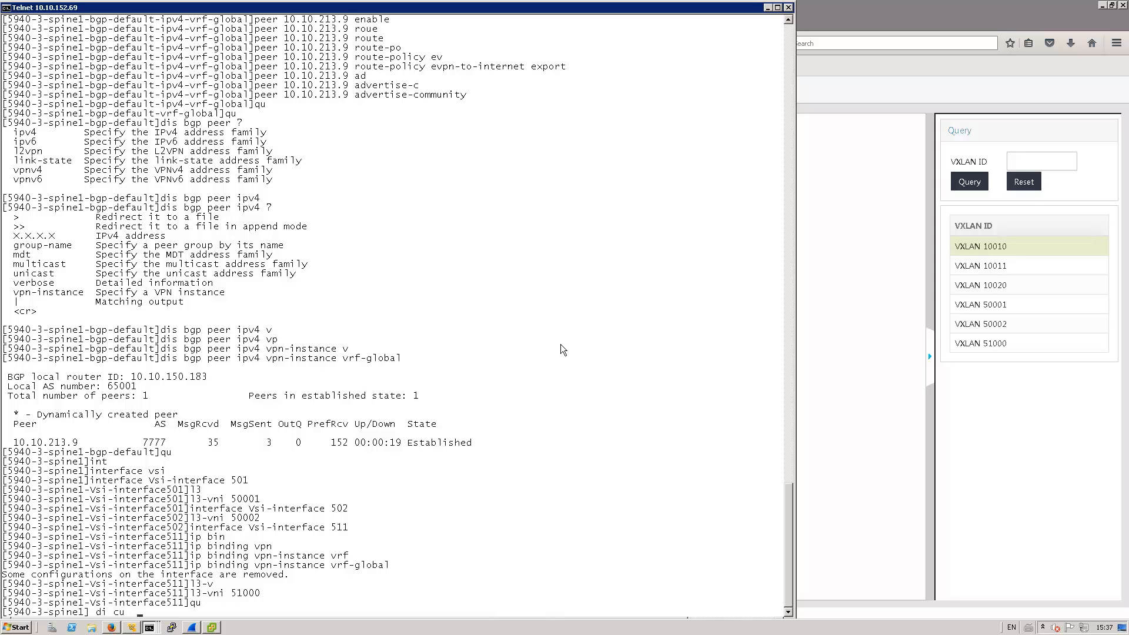
{"action": "key", "text": "Return"}
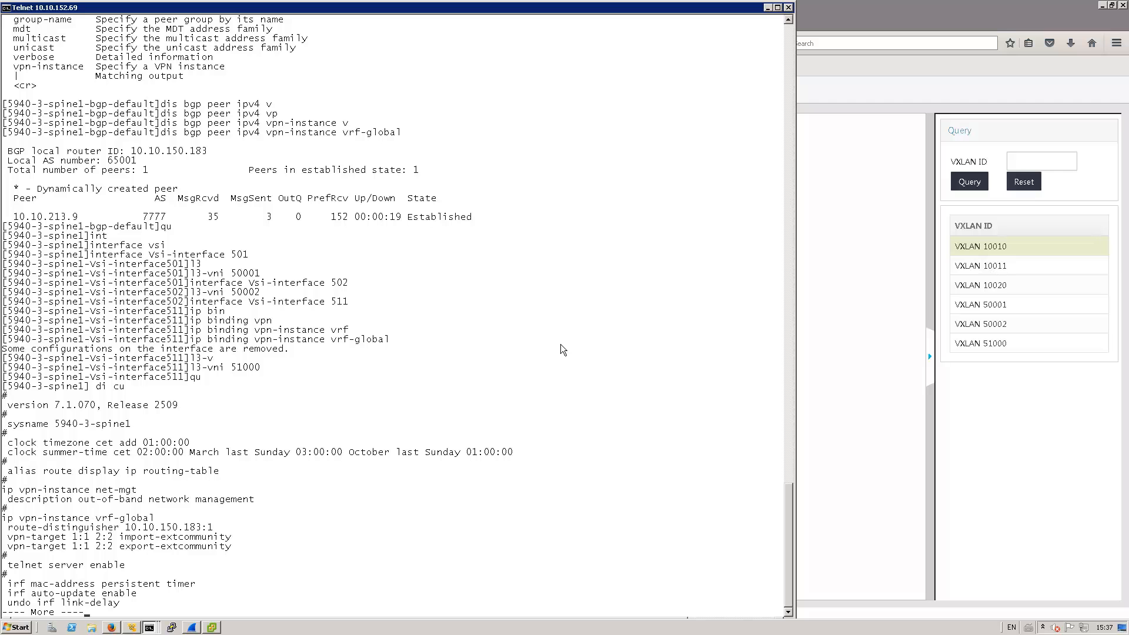
{"action": "key", "text": "space"}
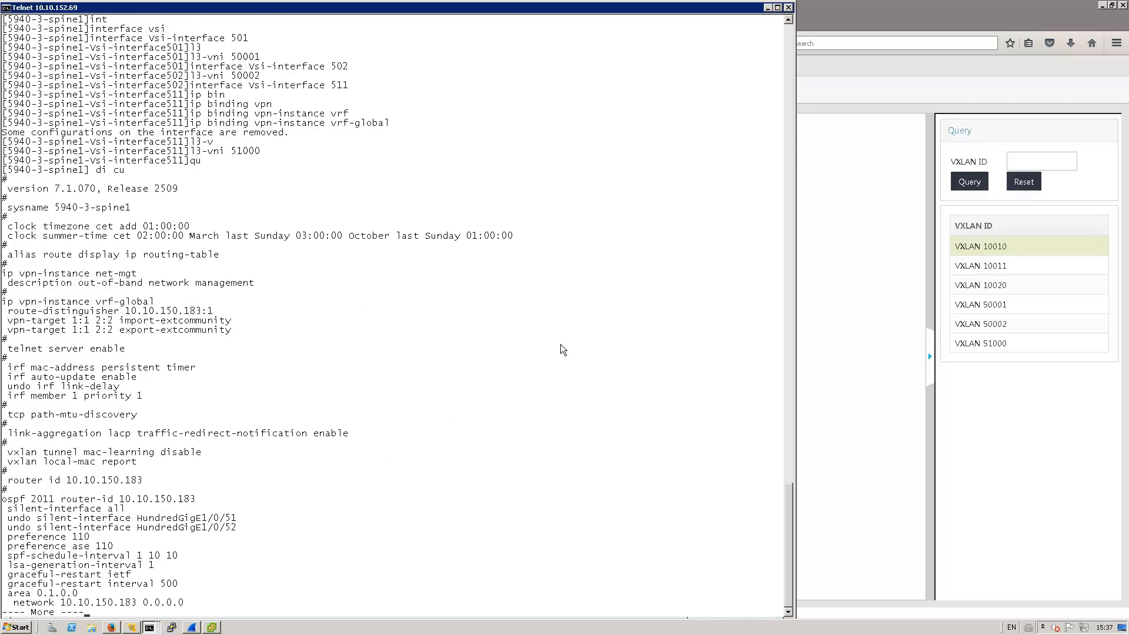
{"action": "key", "text": "space"}
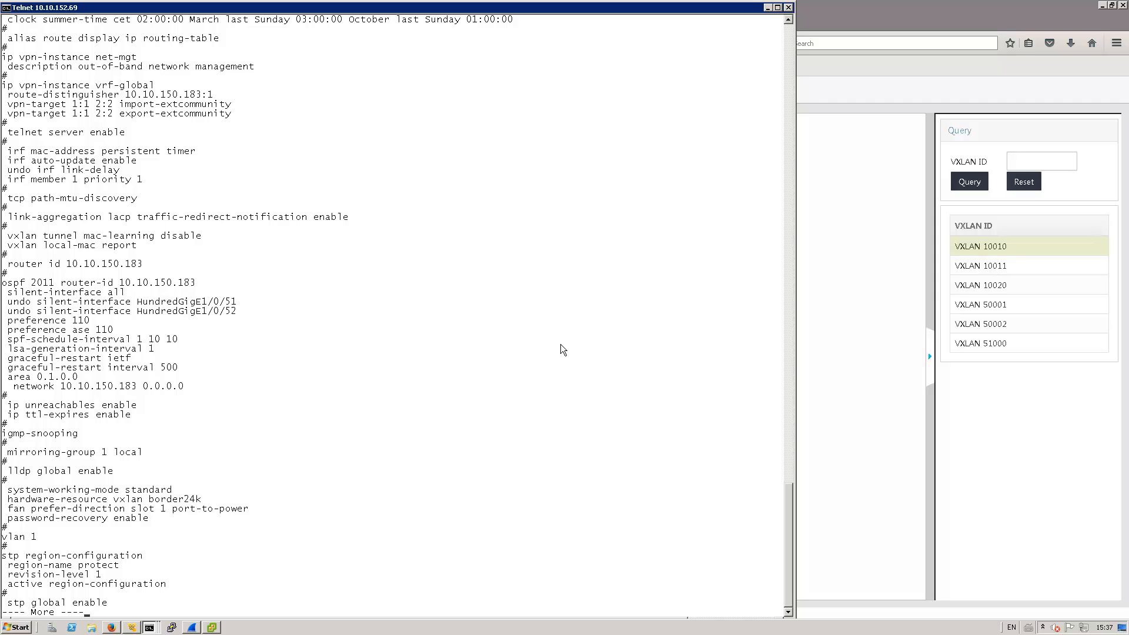
{"action": "key", "text": "space"}
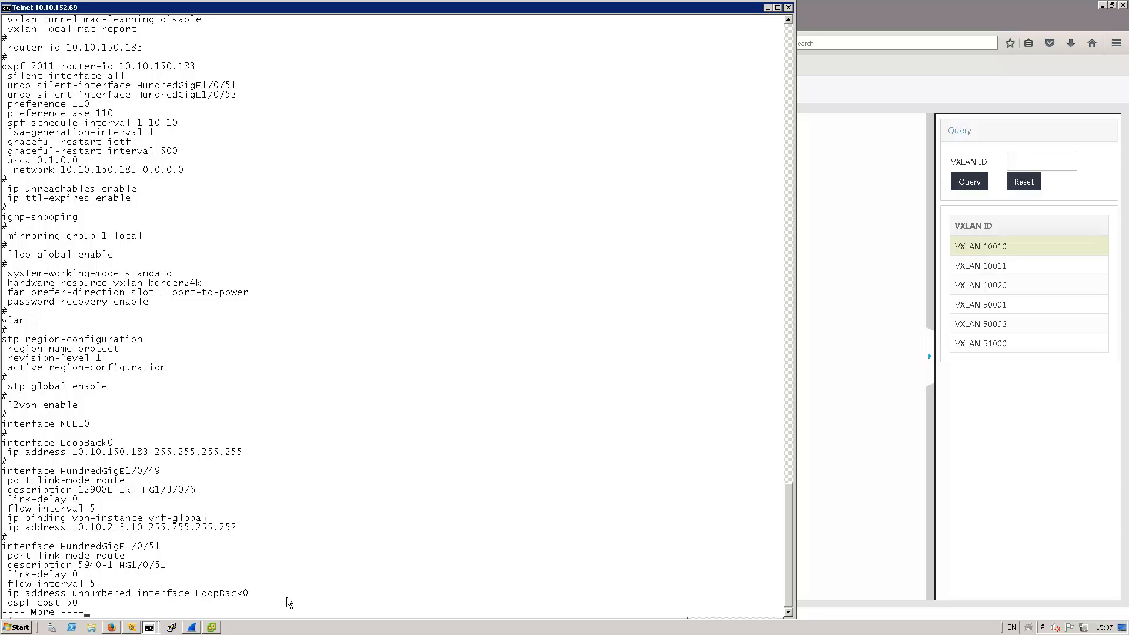
{"action": "key", "text": "ctrl+c"}
Switch to the Telnet session of leaf1 at 10.10.152.67 and display the routing table of VPN instance vrf-tenant1.
{"action": "left_click", "coordinate": [154, 627]}
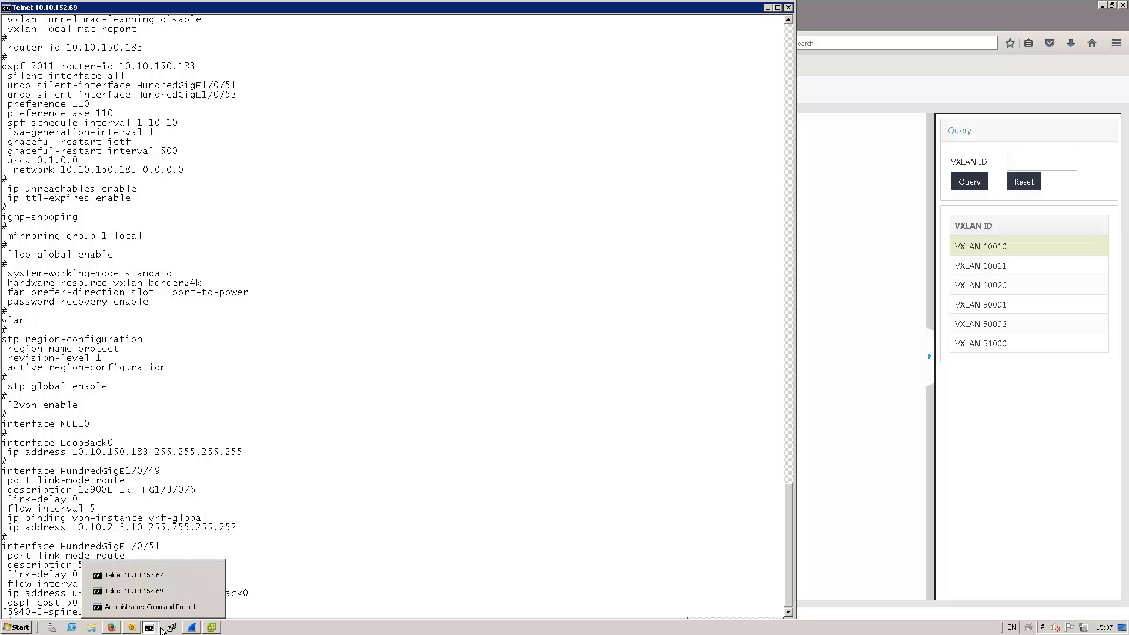
{"action": "left_click", "coordinate": [134, 575]}
{"action": "key", "text": "Up"}
{"action": "key", "text": "Return"}
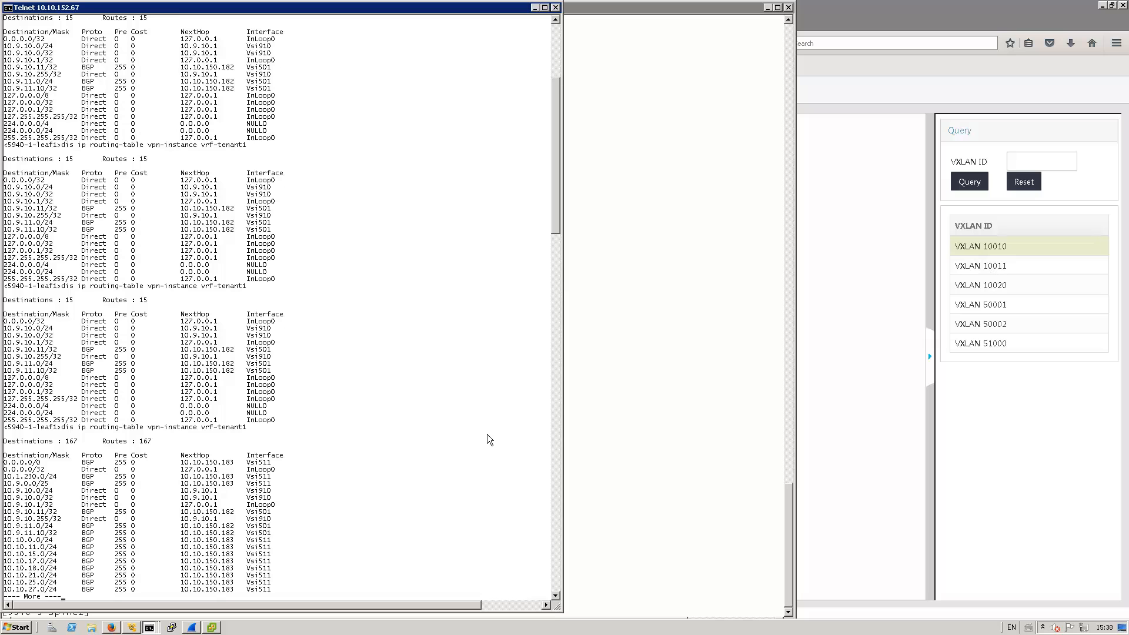
Switch to the vlinux91 console in vSphere Client and ping 10.9.20.10, stopping after a few replies.
{"action": "left_click", "coordinate": [654, 427]}
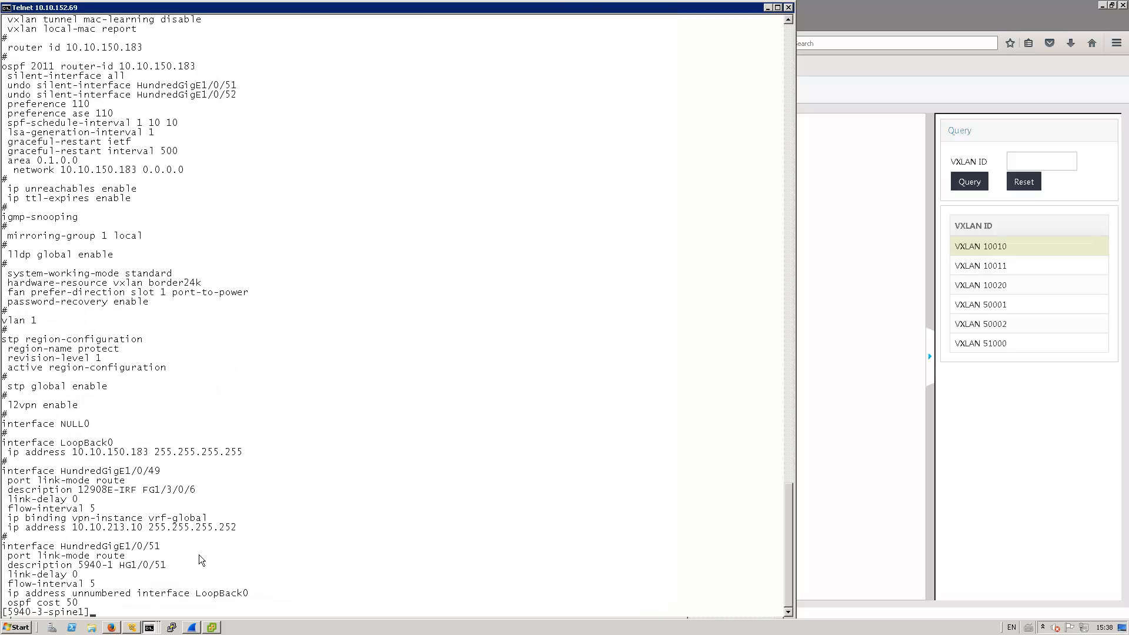
{"action": "left_click", "coordinate": [217, 629]}
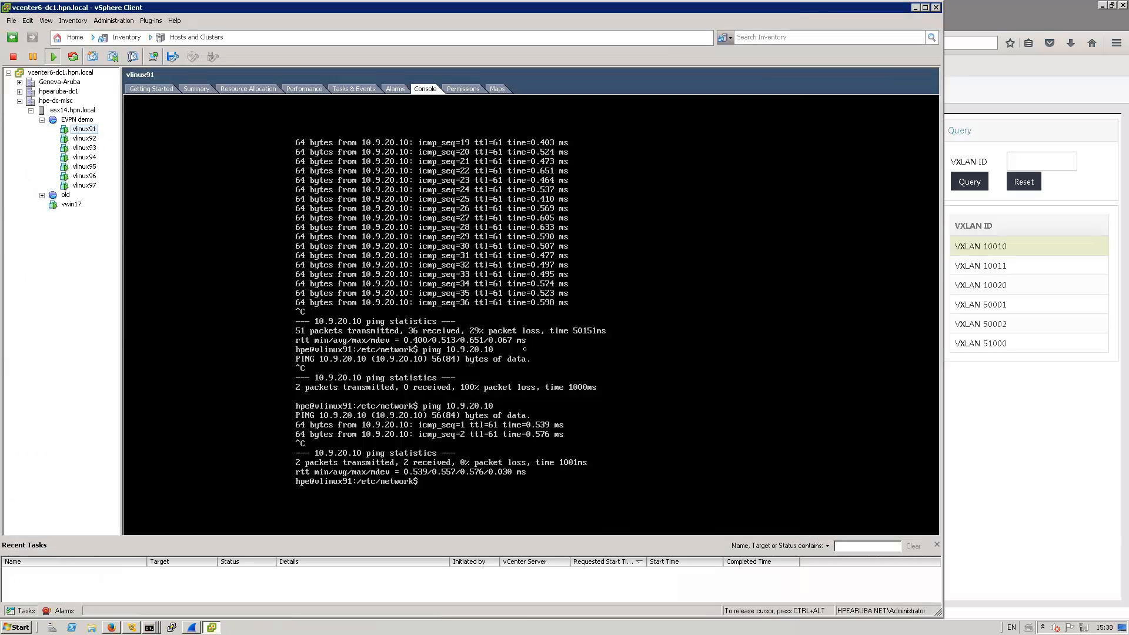
{"action": "key", "text": "Up"}
{"action": "key", "text": "Return"}
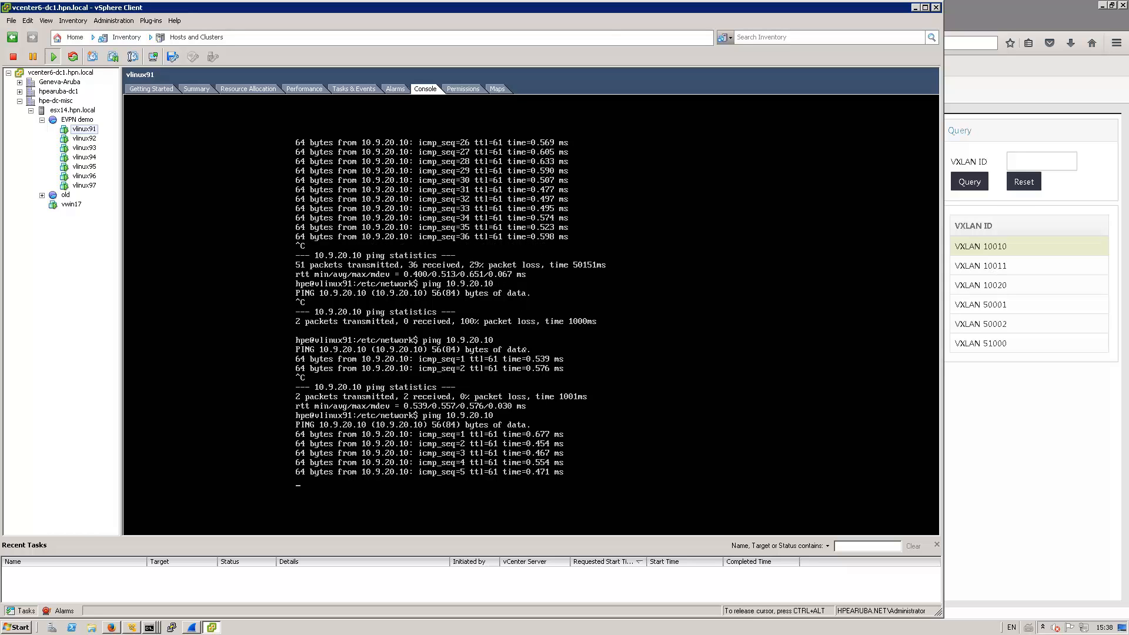
{"action": "key", "text": "ctrl+c"}
Ping 10.9.20.11 from vlinux91 and stop it after a few replies.
{"action": "key", "text": "Up"}
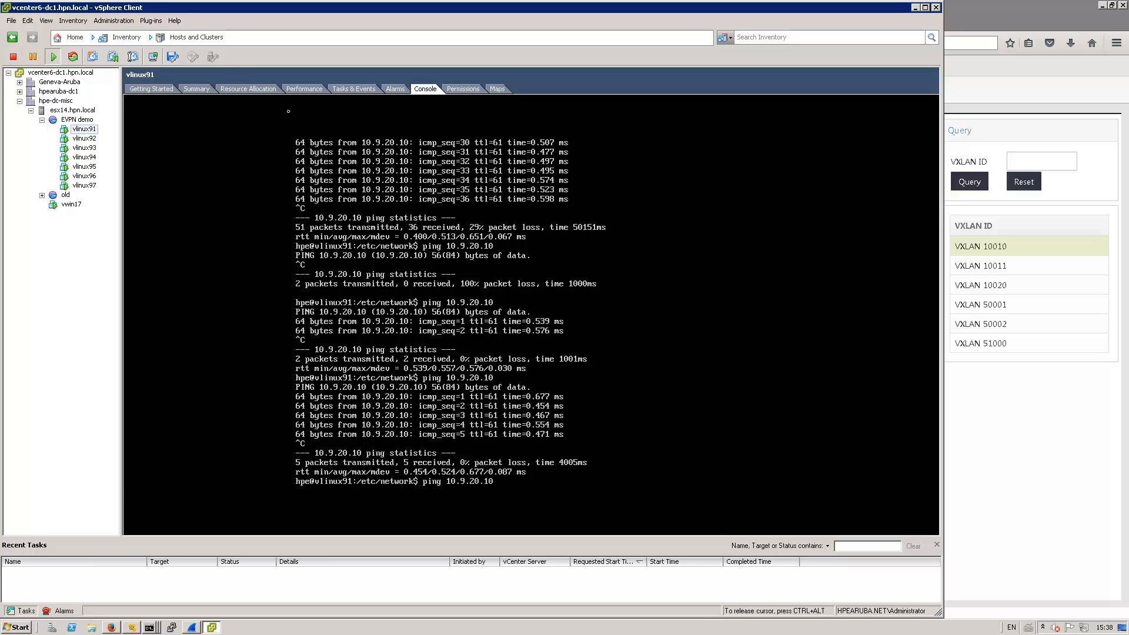
{"action": "key", "text": "BackSpace"}
{"action": "type", "text": "1"}
{"action": "key", "text": "Return"}
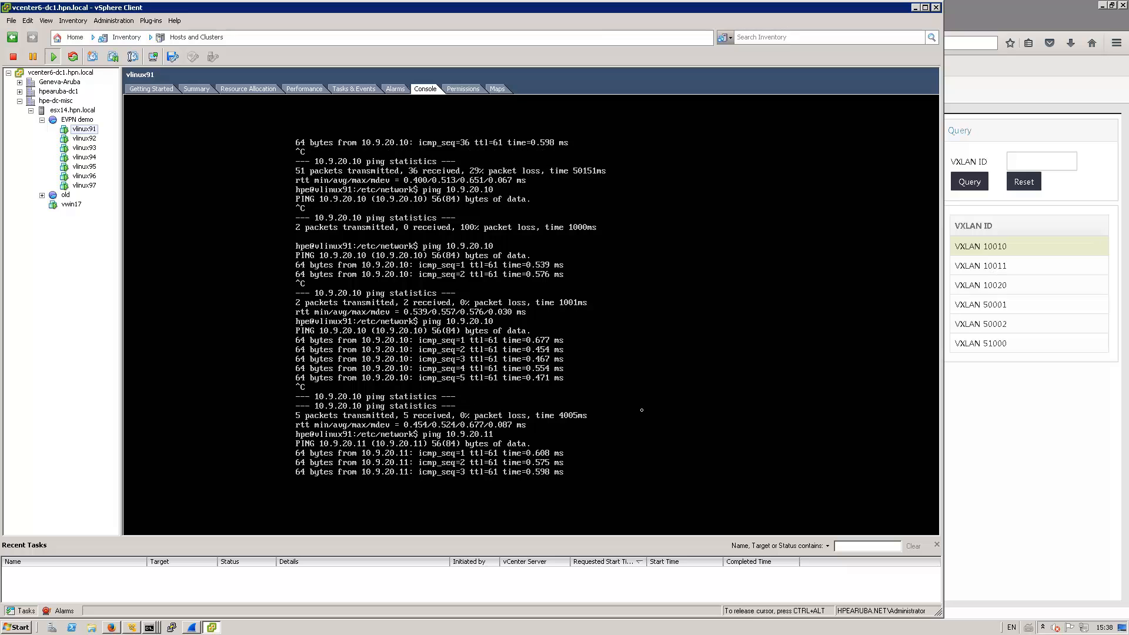
{"action": "key", "text": "ctrl+c"}
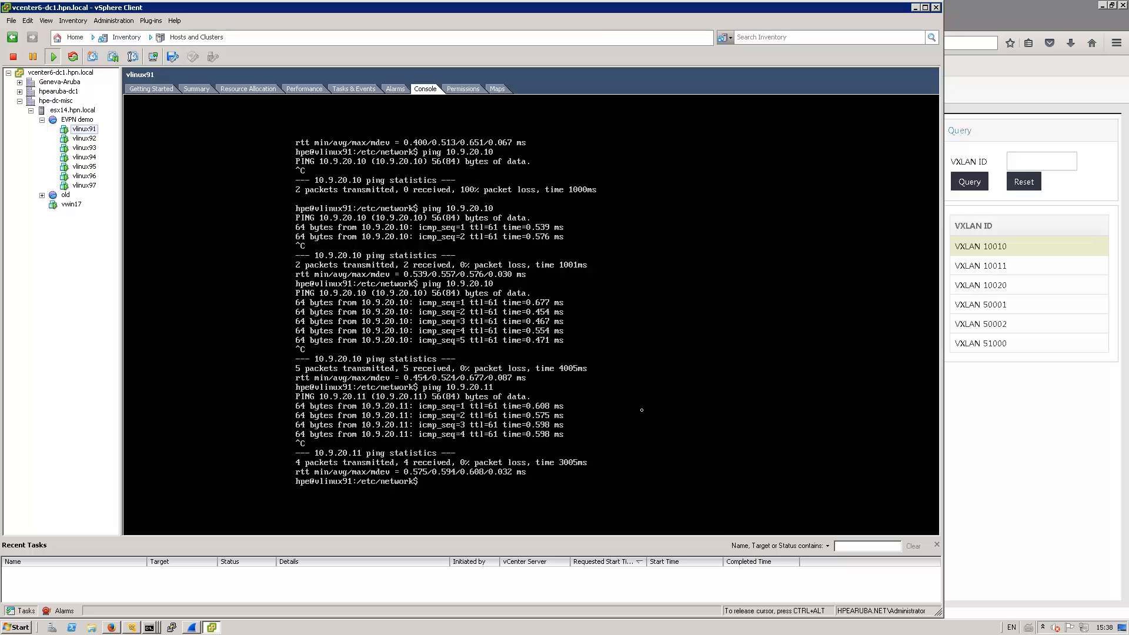
Open the console of virtual machine vlinux92 and activate its shell prompt.
{"action": "key", "text": "ctrl+alt"}
{"action": "left_click", "coordinate": [84, 139]}
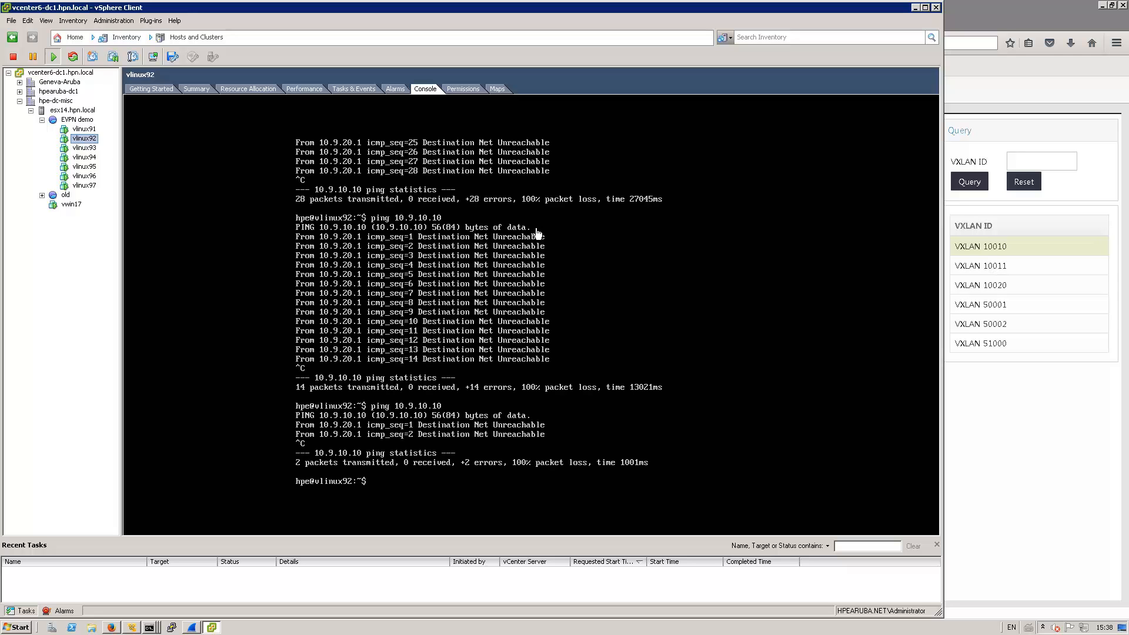
{"action": "key", "text": "Up"}
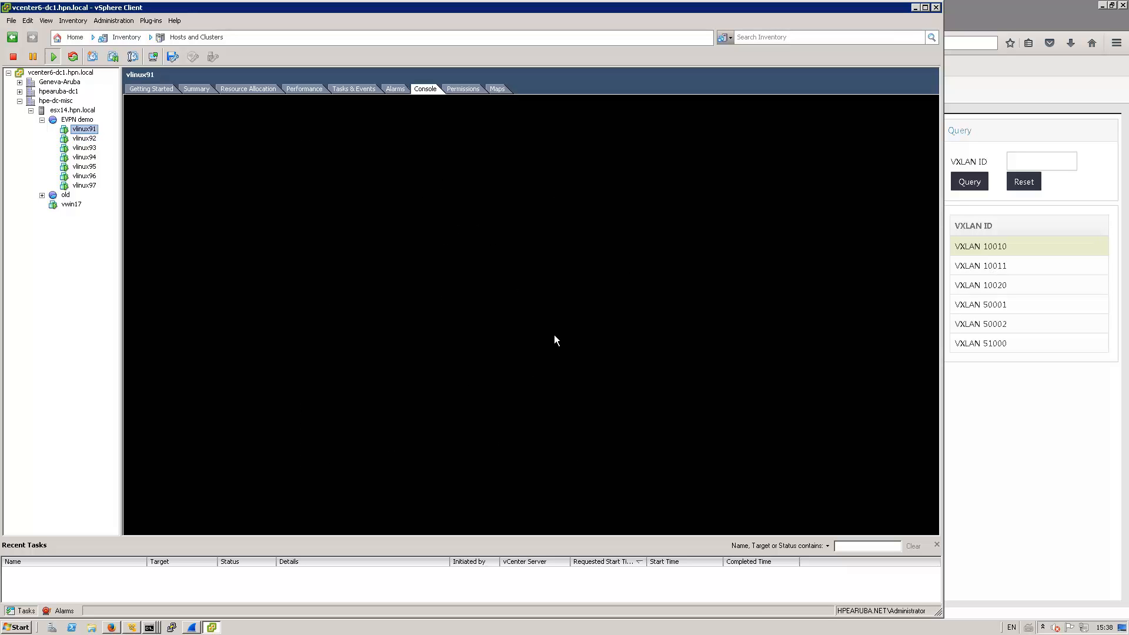
{"action": "key", "text": "Down"}
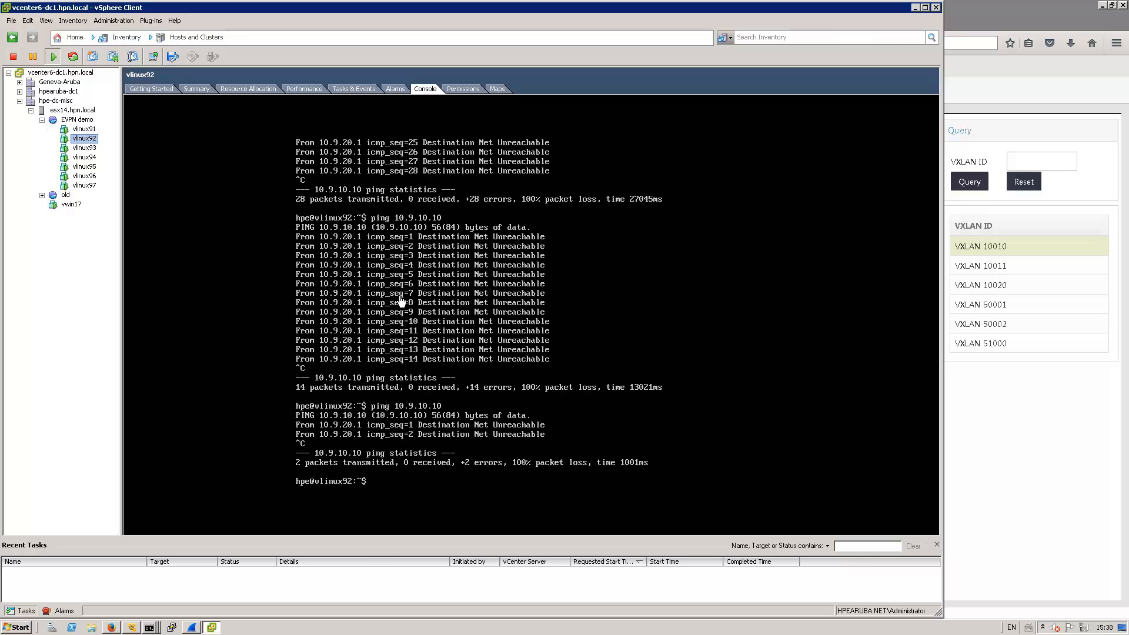
{"action": "left_click", "coordinate": [399, 301]}
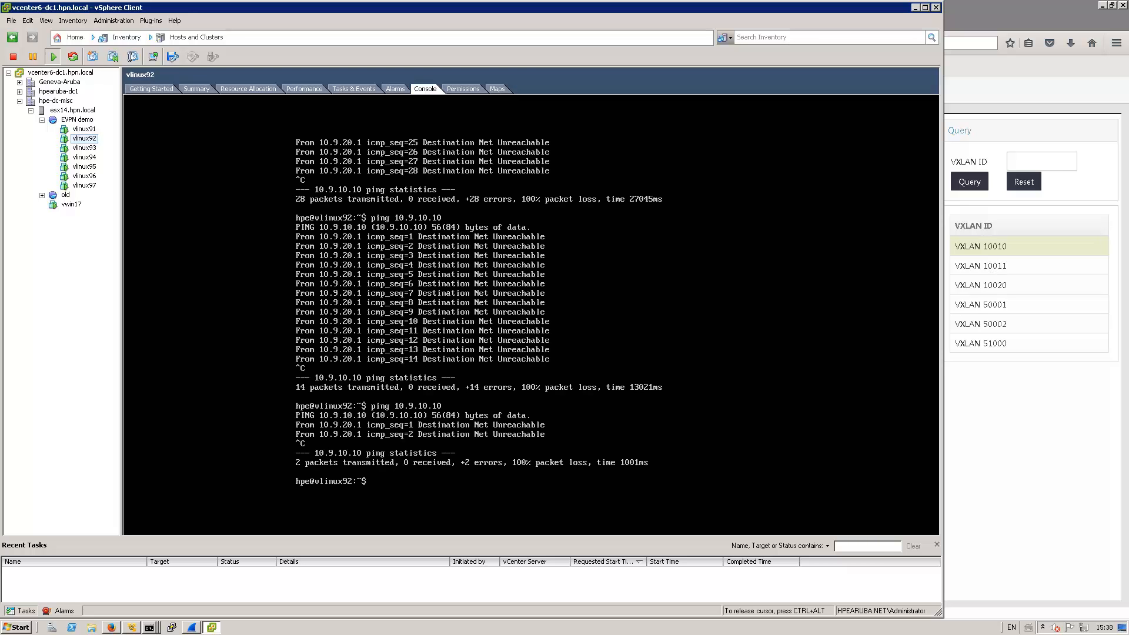
{"action": "key", "text": "Return"}
{"action": "key", "text": "Return"}
Ping 10.9.20.11 from vlinux92 and stop it after the first reply.
{"action": "key", "text": "Up"}
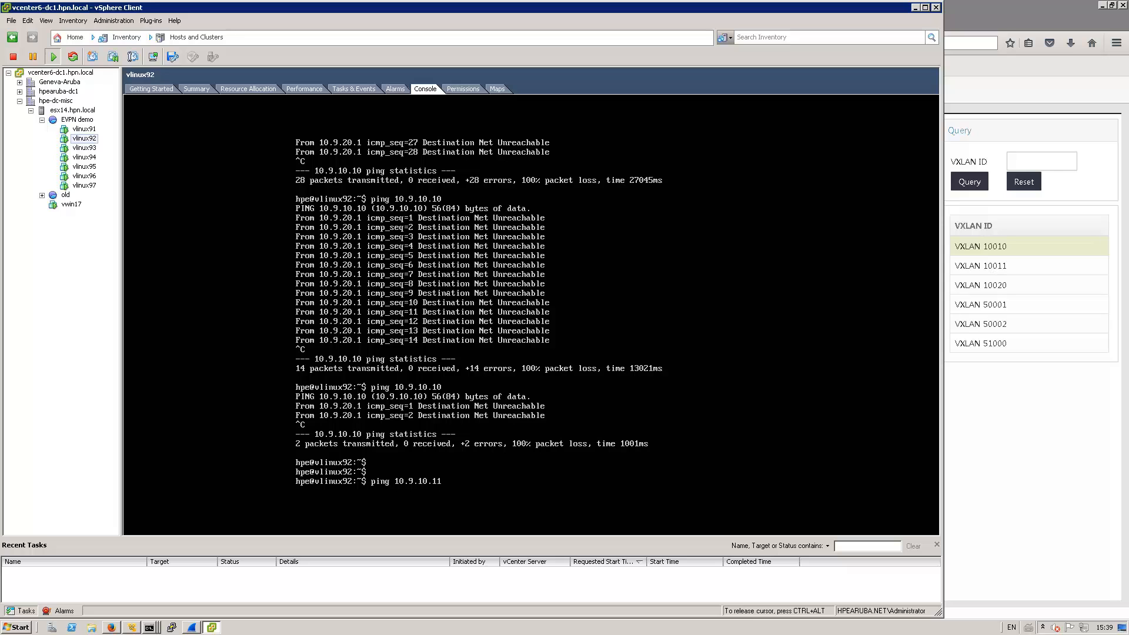
{"action": "key", "text": "BackSpace"}
{"action": "key", "text": "BackSpace"}
{"action": "key", "text": "BackSpace"}
{"action": "key", "text": "BackSpace"}
{"action": "type", "text": "20.11"}
{"action": "key", "text": "Return"}
{"action": "key", "text": "ctrl+c"}
Ping the other tenant's host 10.9.10.11 from vlinux92, stopping after a couple of replies.
{"action": "key", "text": "Up"}
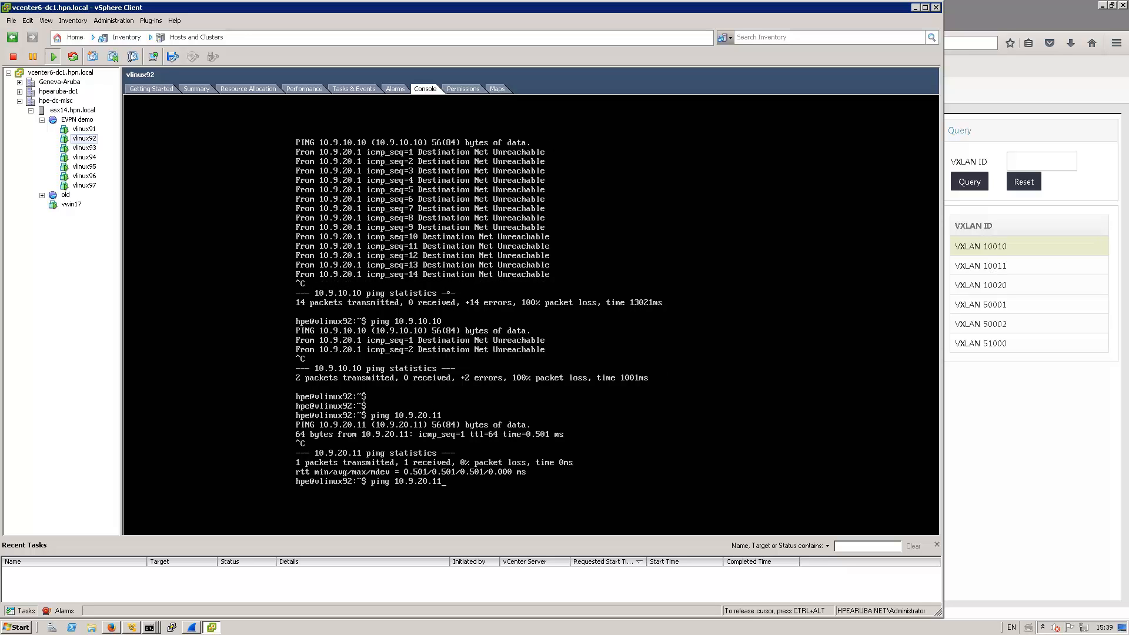
{"action": "key", "text": "BackSpace"}
{"action": "key", "text": "BackSpace"}
{"action": "key", "text": "BackSpace"}
{"action": "key", "text": "BackSpace"}
{"action": "key", "text": "BackSpace"}
{"action": "type", "text": "10.11"}
{"action": "key", "text": "Return"}
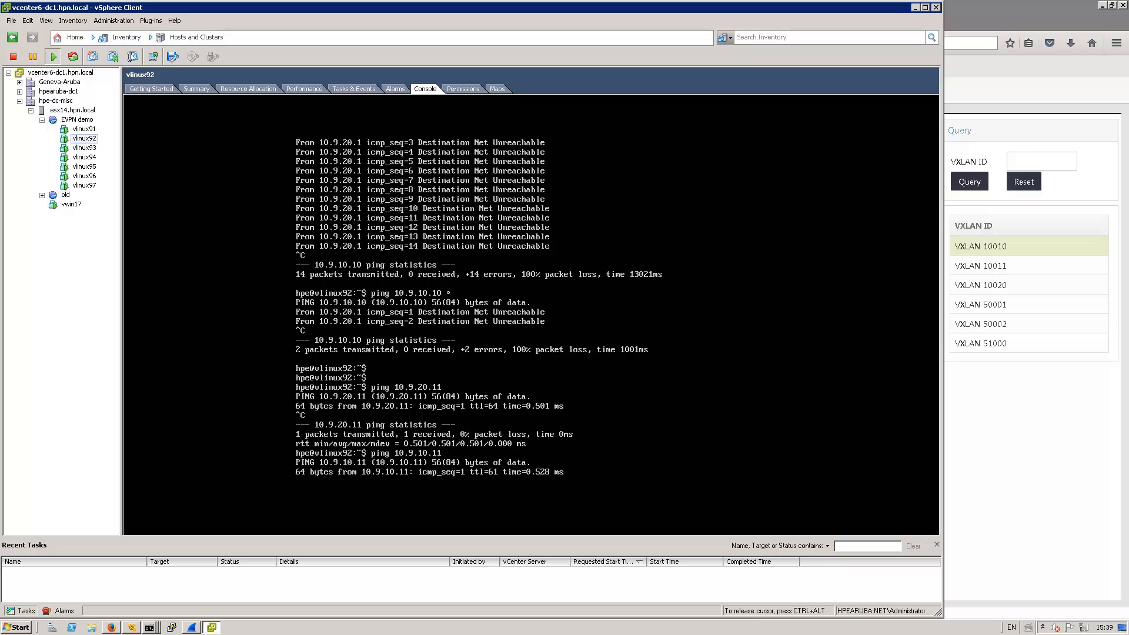
{"action": "key", "text": "ctrl+c"}
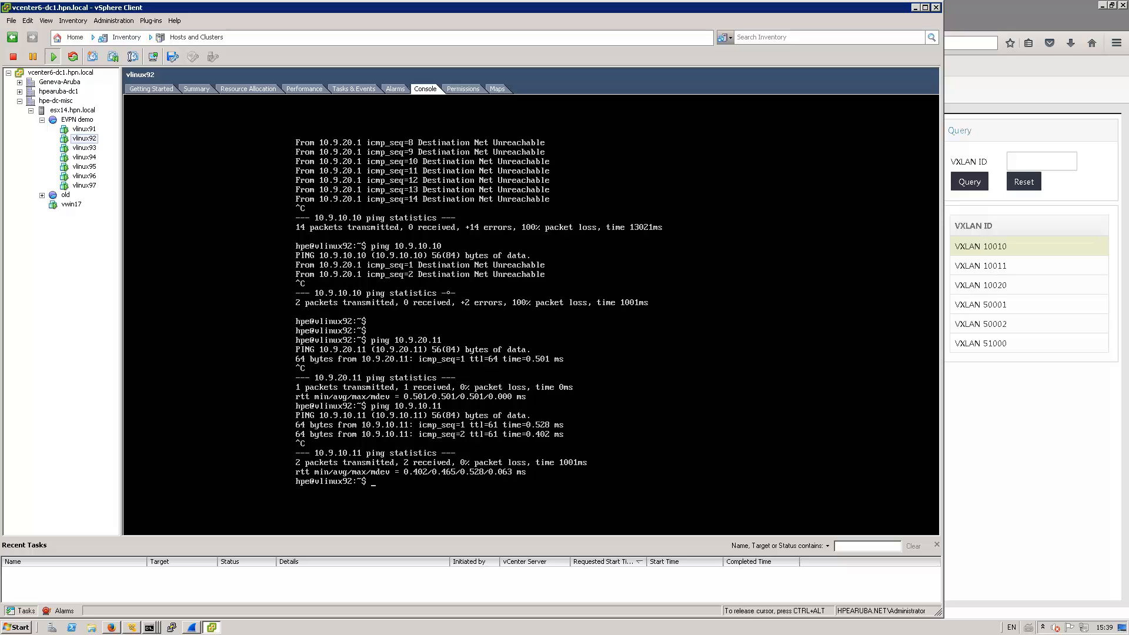
Ping 10.9.11.10 from vlinux92 and stop it after a couple of replies.
{"action": "key", "text": "Up"}
{"action": "key", "text": "BackSpace"}
{"action": "key", "text": "BackSpace"}
{"action": "key", "text": "BackSpace"}
{"action": "key", "text": "BackSpace"}
{"action": "key", "text": "BackSpace"}
{"action": "type", "text": "11.10"}
{"action": "key", "text": "Return"}
{"action": "key", "text": "ctrl+c"}
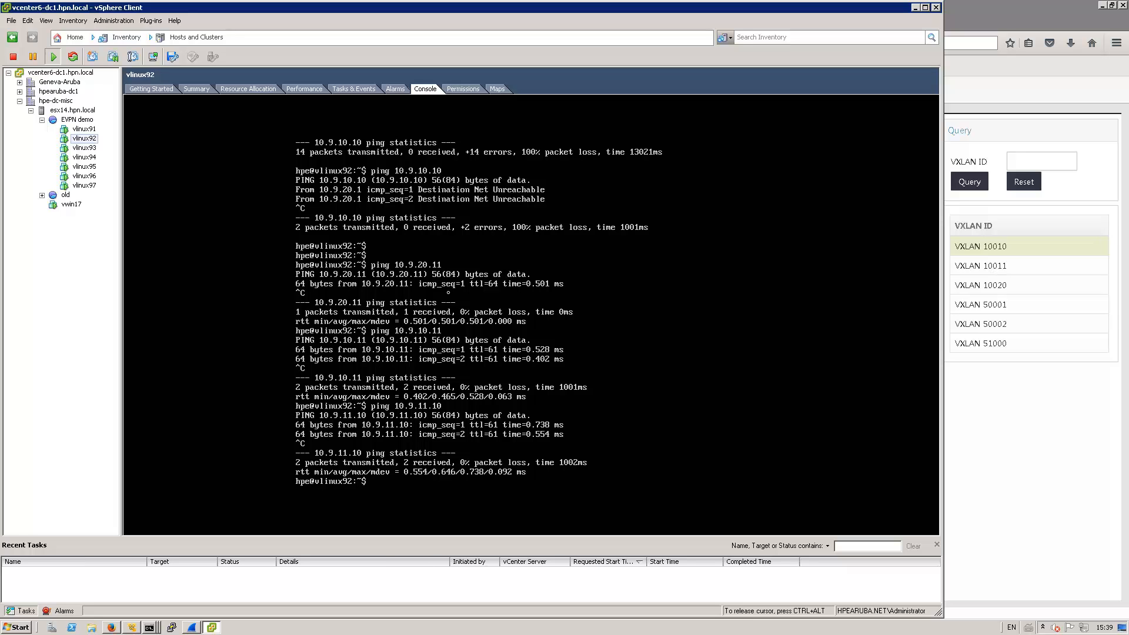
Test external reachability from vlinux92 by pinging 10.10.150.68, stopping after several replies.
{"action": "type", "text": "ping 10.10.150.68"}
{"action": "key", "text": "Return"}
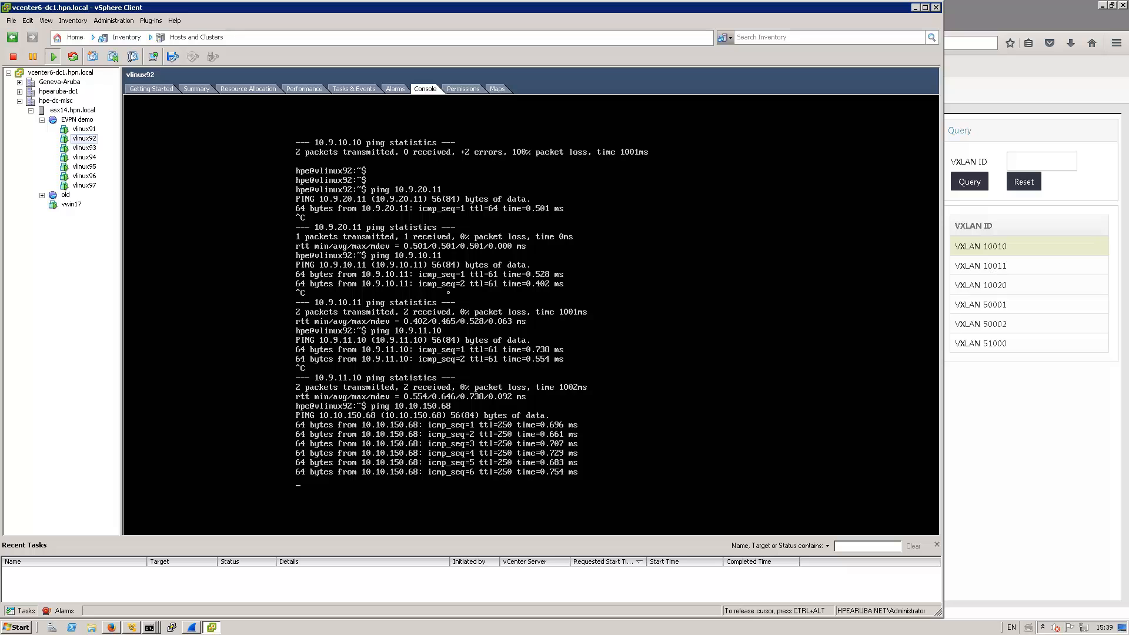
{"action": "key", "text": "ctrl+c"}
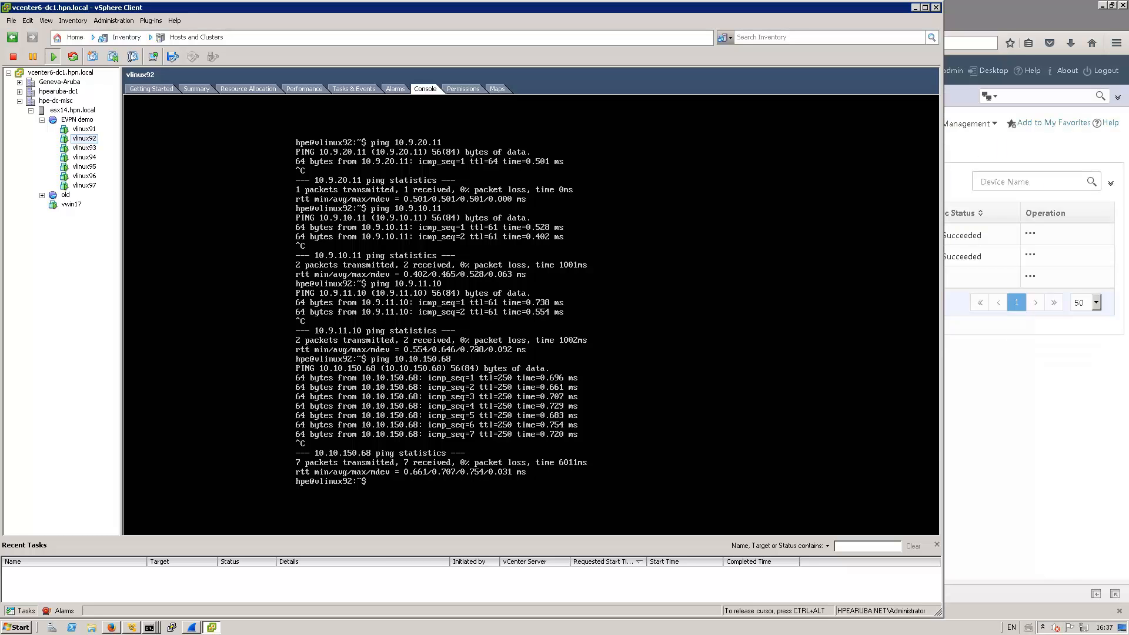
Switch to HPE Intelligent Management Center and show the tunnel list of device 5940-1-leaf1.
{"action": "key", "text": "ctrl+alt"}
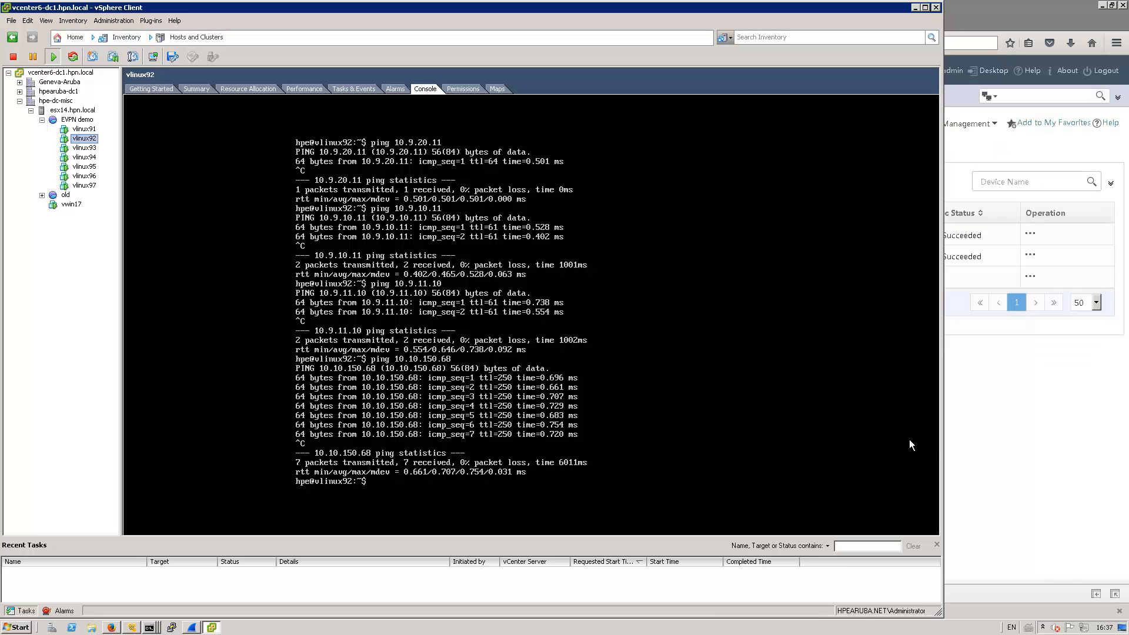
{"action": "left_click", "coordinate": [973, 430]}
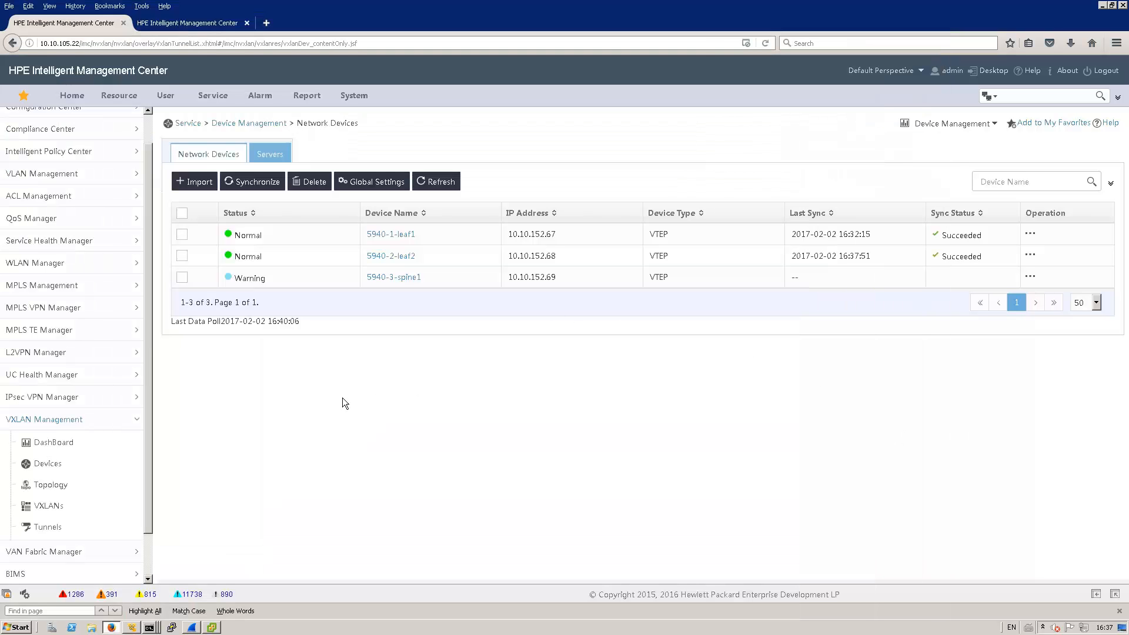
{"action": "left_click", "coordinate": [378, 240]}
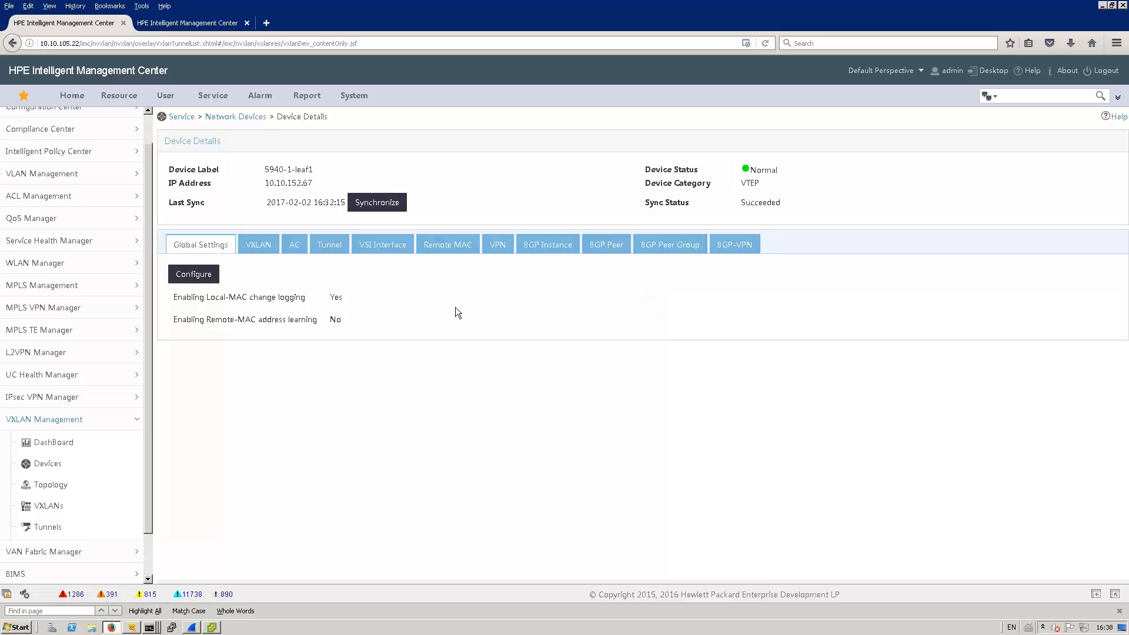
{"action": "left_click", "coordinate": [328, 246]}
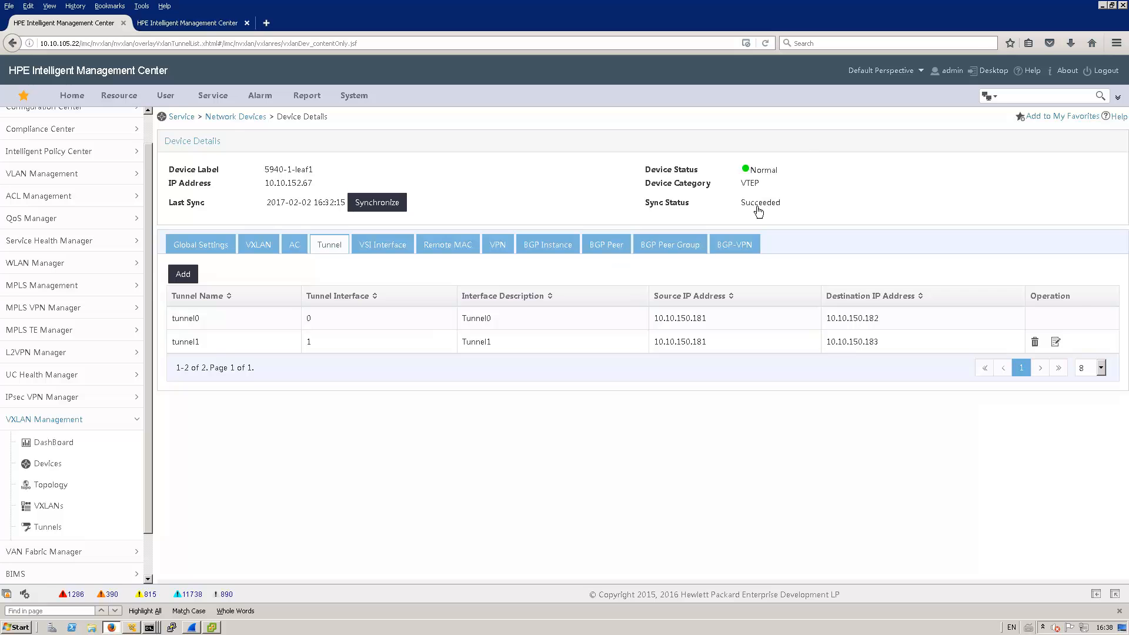
Switch to the vSphere Client and activate the console of virtual machine vlinux91.
{"action": "left_click", "coordinate": [1103, 5]}
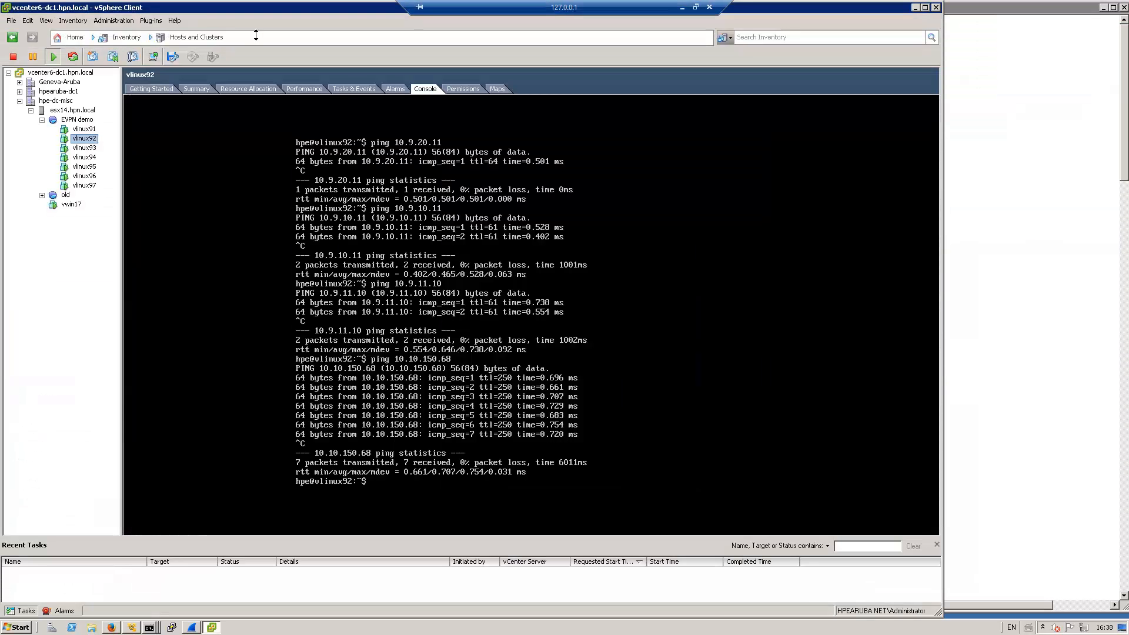
{"action": "left_click", "coordinate": [94, 129]}
{"action": "left_click", "coordinate": [450, 223]}
{"action": "key", "text": "Return"}
{"action": "key", "text": "Return"}
Start a continuous ping to 10.9.10.11 from vlinux91 and release the console's cursor capture.
{"action": "key", "text": "Up"}
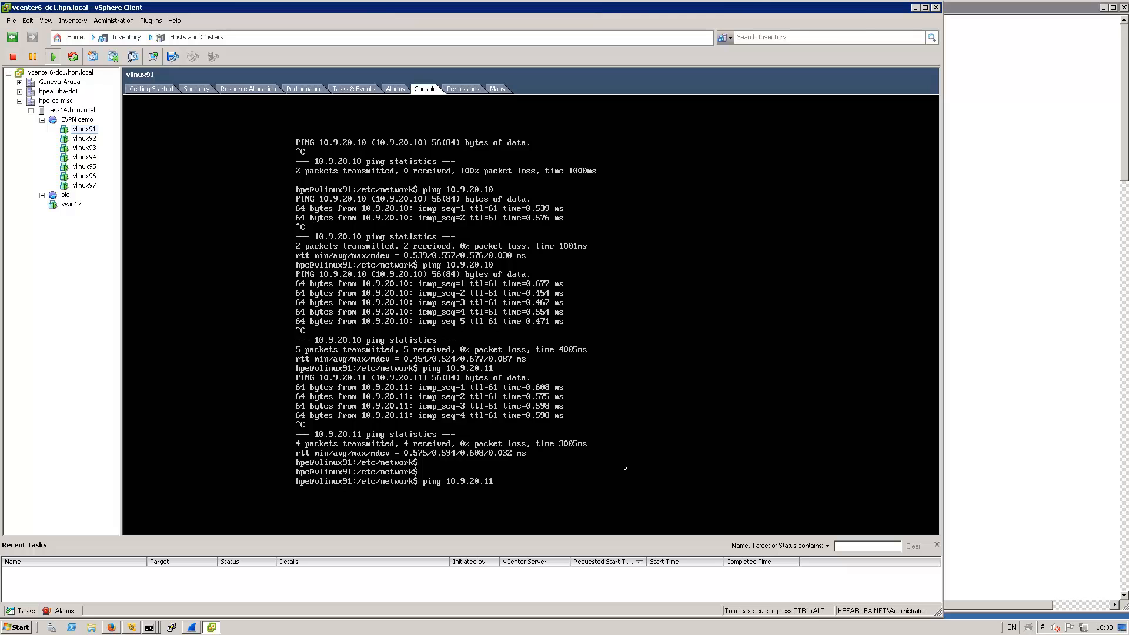
{"action": "key", "text": "BackSpace"}
{"action": "key", "text": "BackSpace"}
{"action": "key", "text": "BackSpace"}
{"action": "key", "text": "BackSpace"}
{"action": "key", "text": "BackSpace"}
{"action": "type", "text": "10,"}
{"action": "key", "text": "BackSpace"}
{"action": "type", "text": ".11"}
{"action": "key", "text": "Return"}
{"action": "key", "text": "ctrl+alt"}
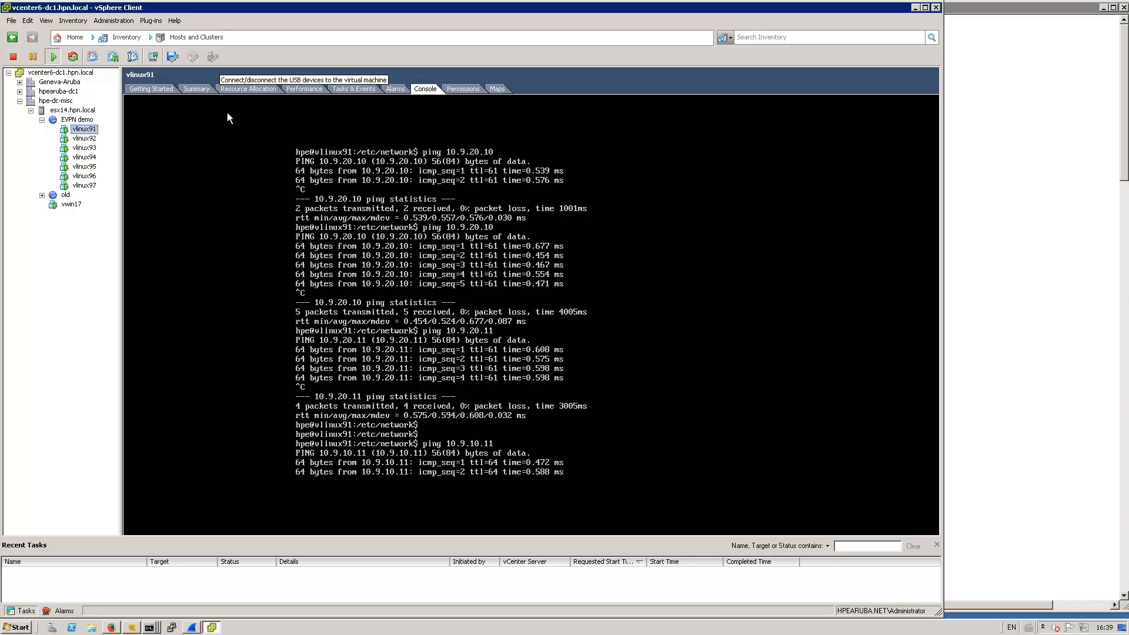
Switch to Wireshark, stop the running capture and examine the VXLAN header of an echo request from 10.9.10.10 to 10.9.10.11.
{"action": "left_click", "coordinate": [189, 627]}
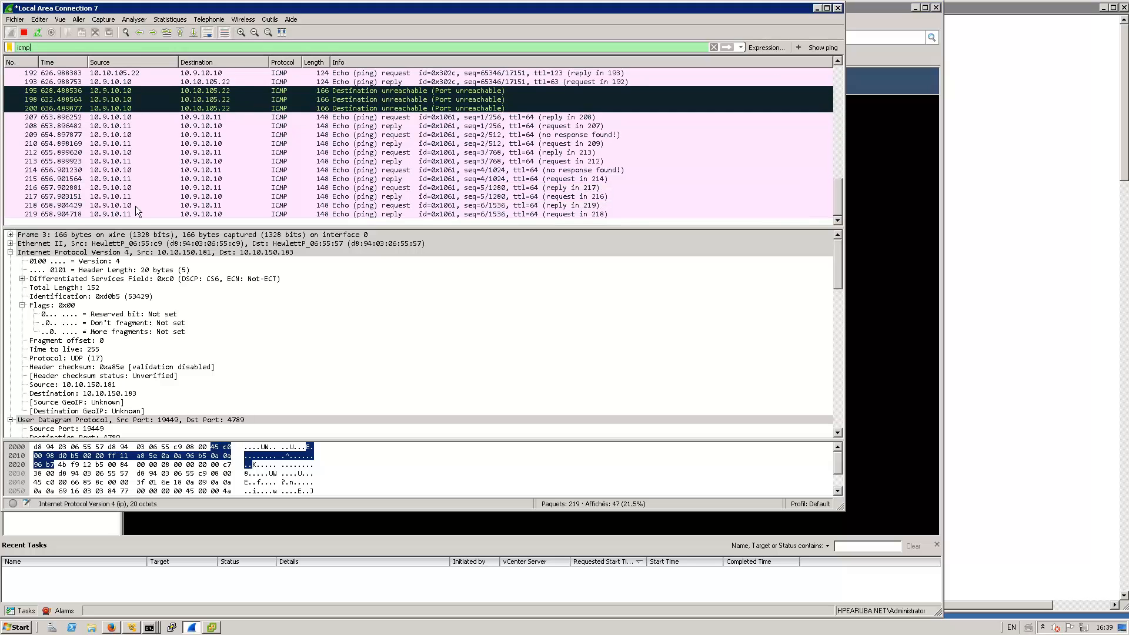
{"action": "left_click", "coordinate": [24, 32]}
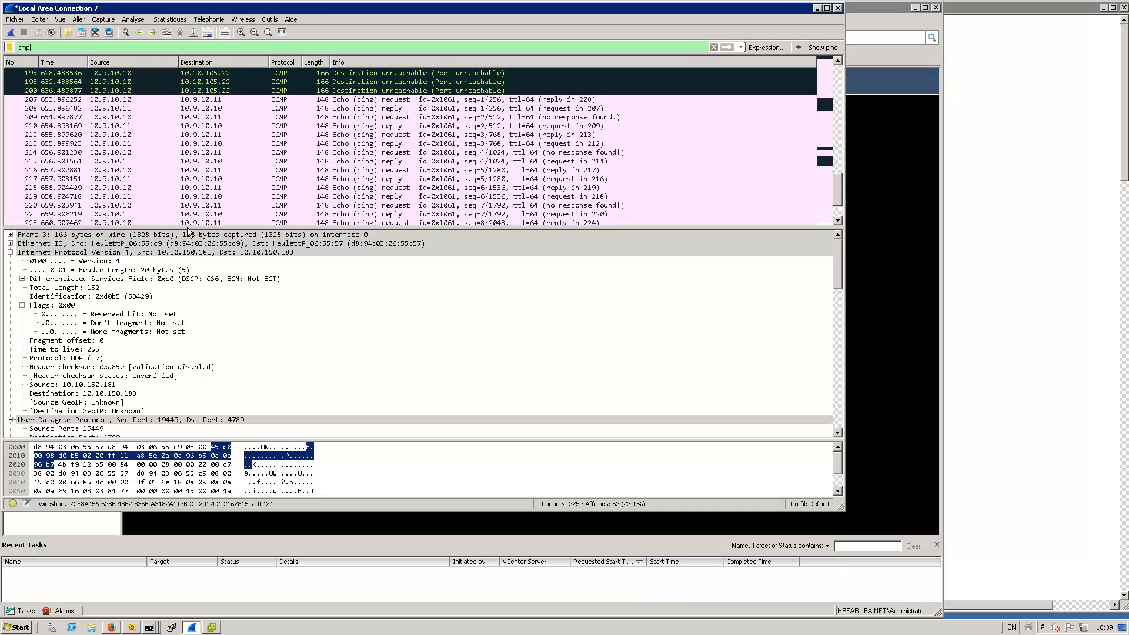
{"action": "left_click", "coordinate": [128, 190]}
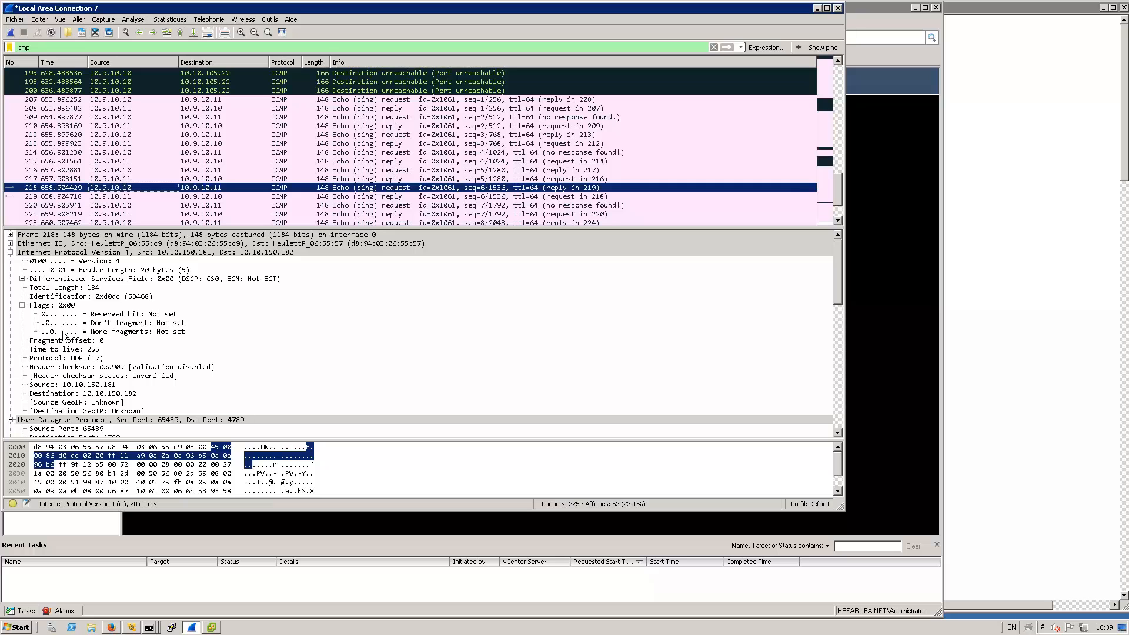
{"action": "left_click", "coordinate": [11, 252]}
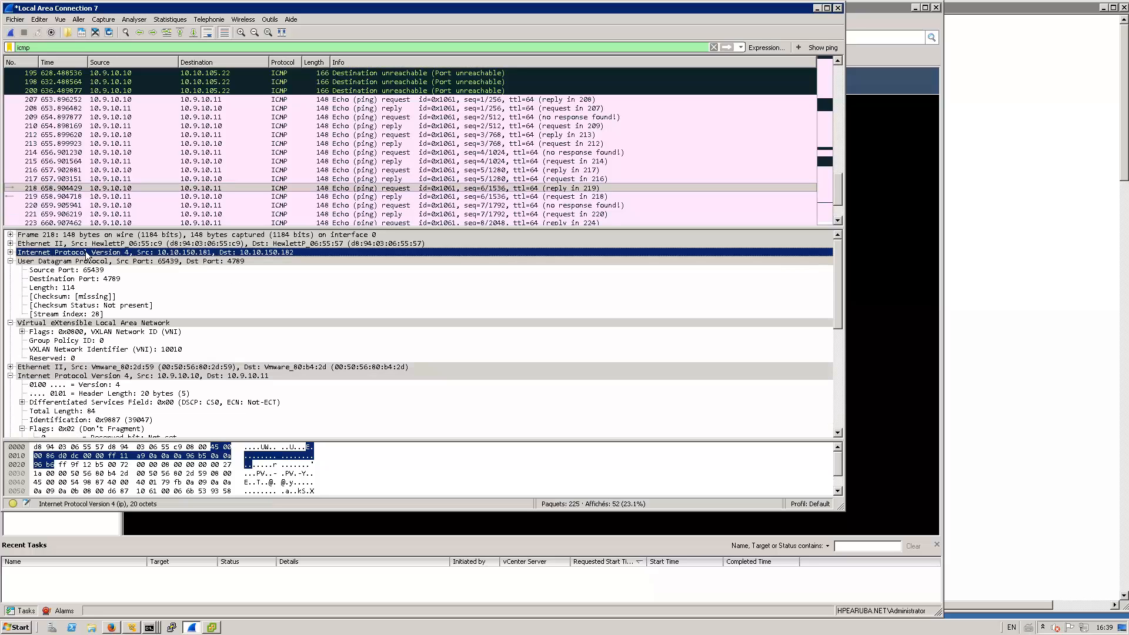
{"action": "left_click", "coordinate": [22, 331]}
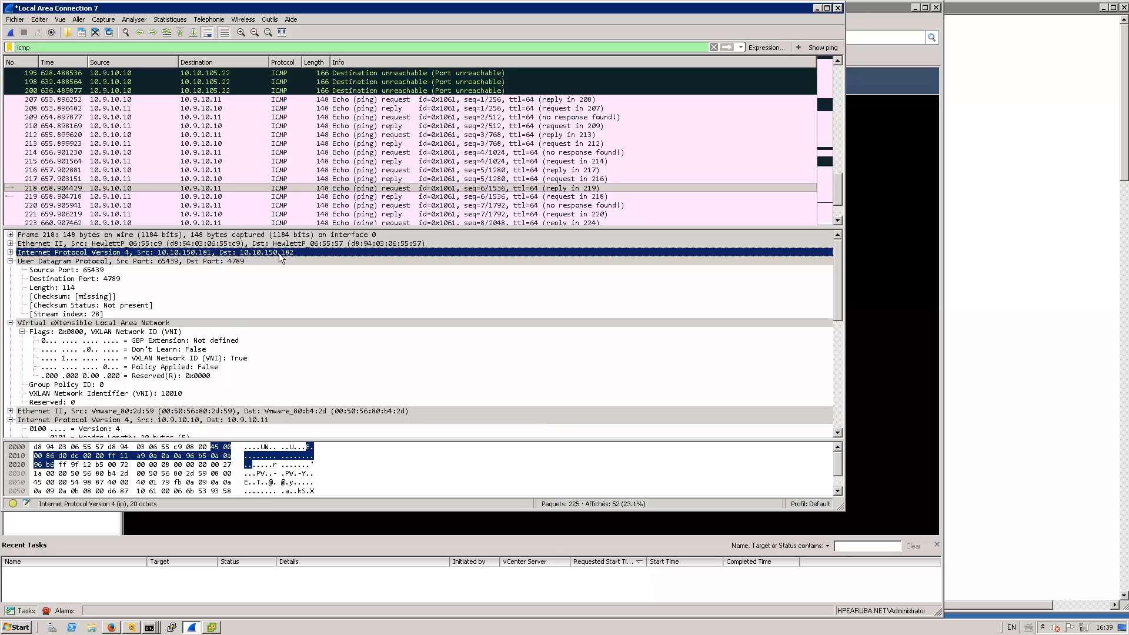
Return to the vlinux91 console, stop the running ping and start pinging 10.9.11.10.
{"action": "left_click", "coordinate": [887, 404]}
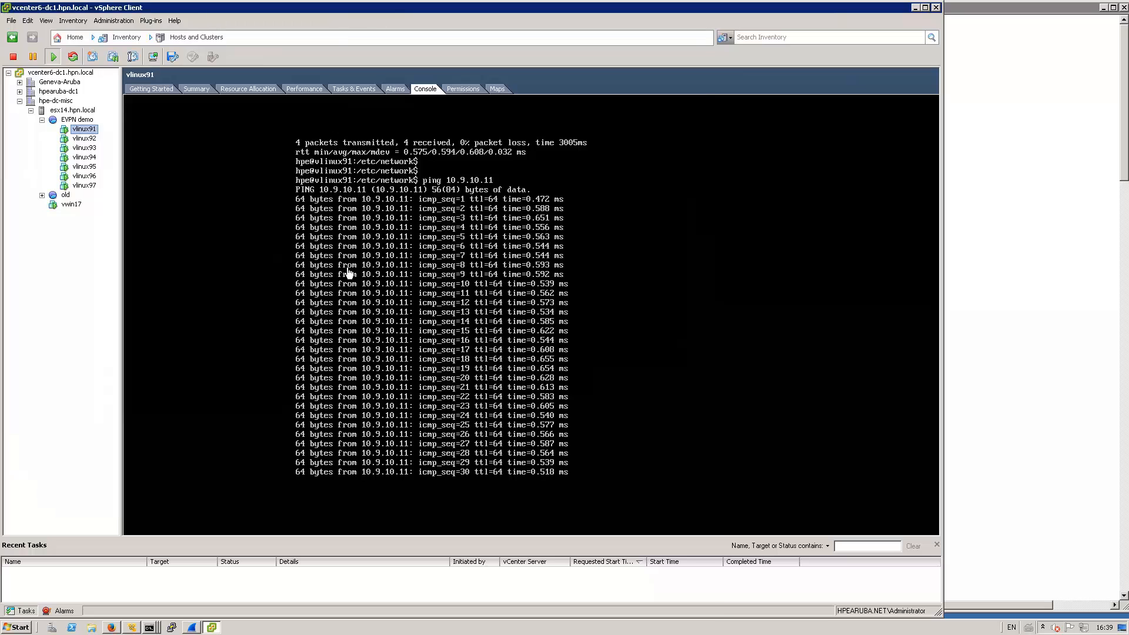
{"action": "key", "text": "ctrl+c"}
{"action": "key", "text": "Up"}
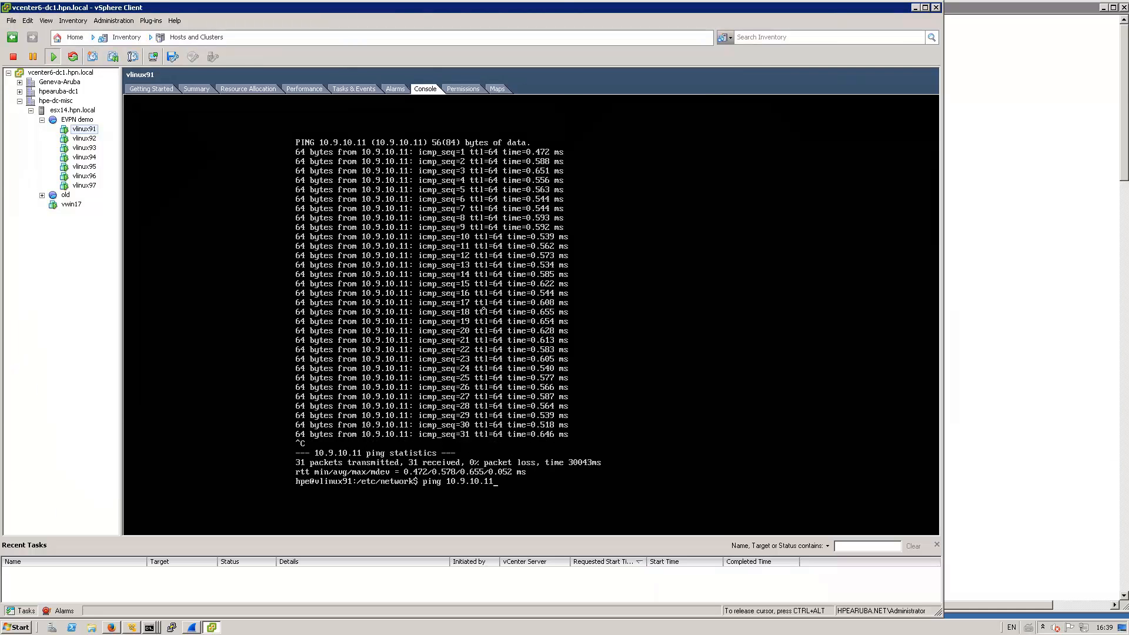
{"action": "key", "text": "BackSpace"}
{"action": "key", "text": "BackSpace"}
{"action": "key", "text": "BackSpace"}
{"action": "key", "text": "BackSpace"}
{"action": "type", "text": "1.10"}
{"action": "key", "text": "Return"}
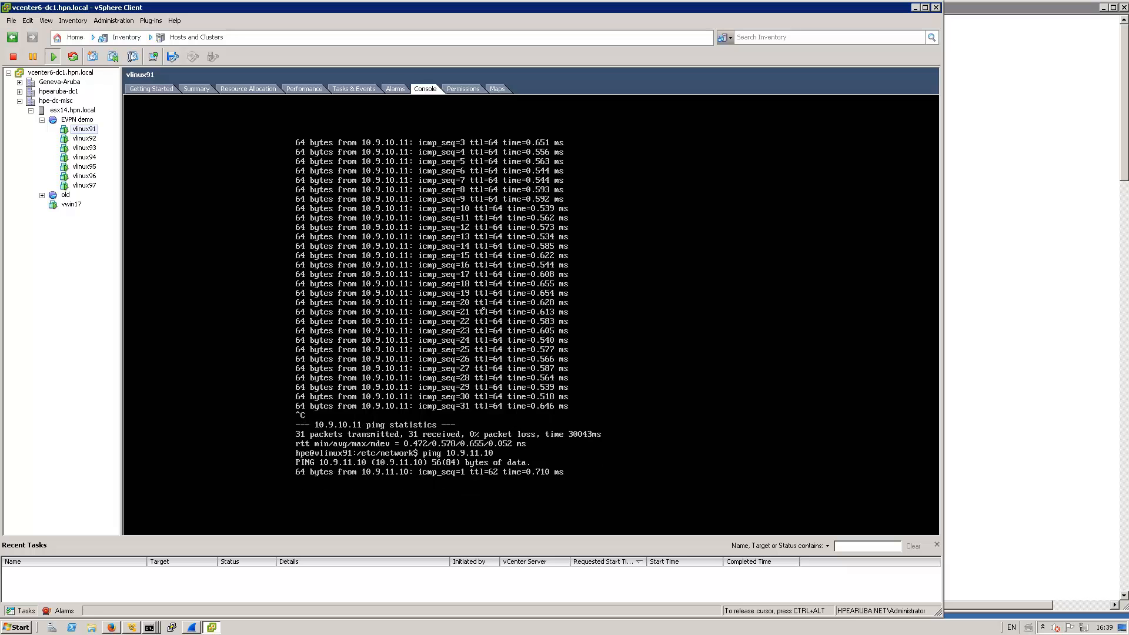
Switch to Wireshark, start a new capture without saving the old packets, and stop it after a few ICMP packets.
{"action": "left_click", "coordinate": [191, 627]}
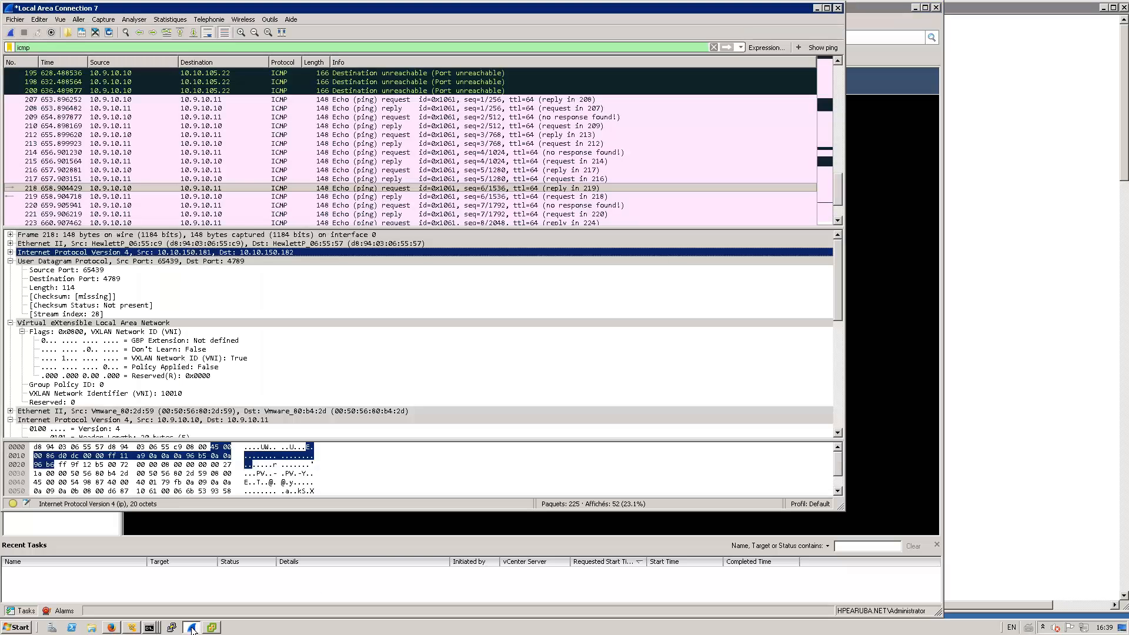
{"action": "left_click", "coordinate": [11, 32]}
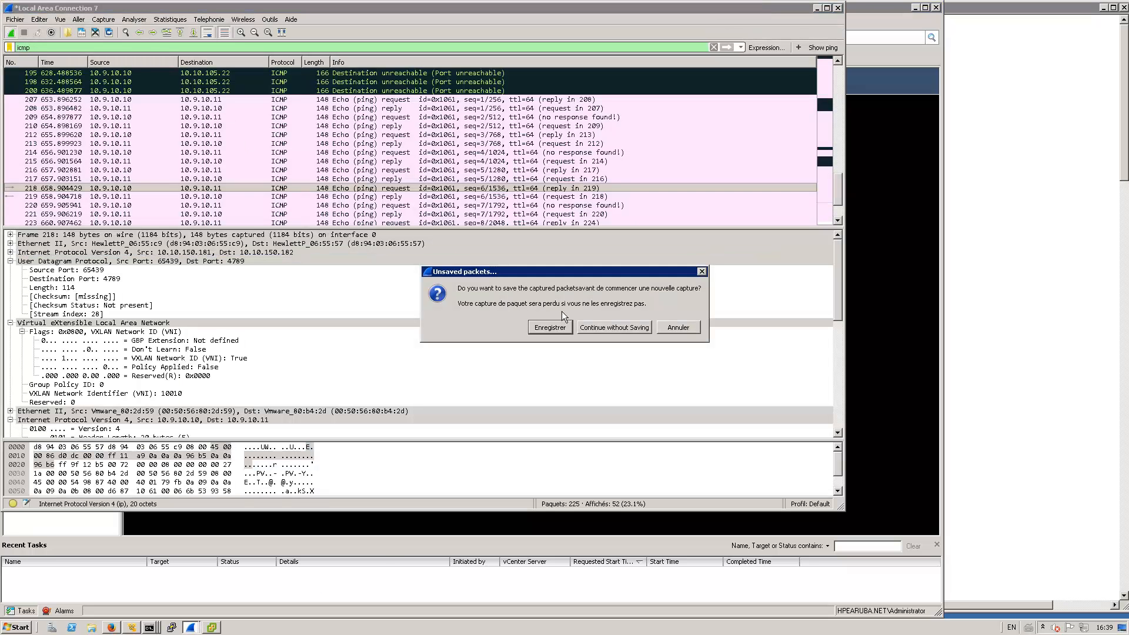
{"action": "left_click", "coordinate": [589, 322]}
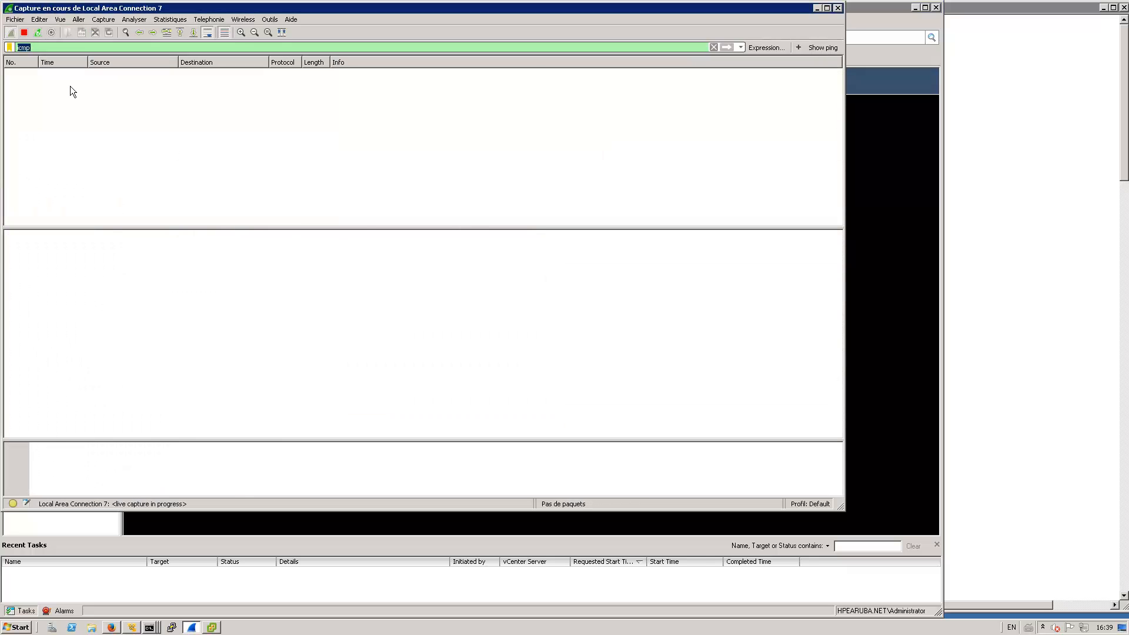
{"action": "left_click", "coordinate": [24, 32]}
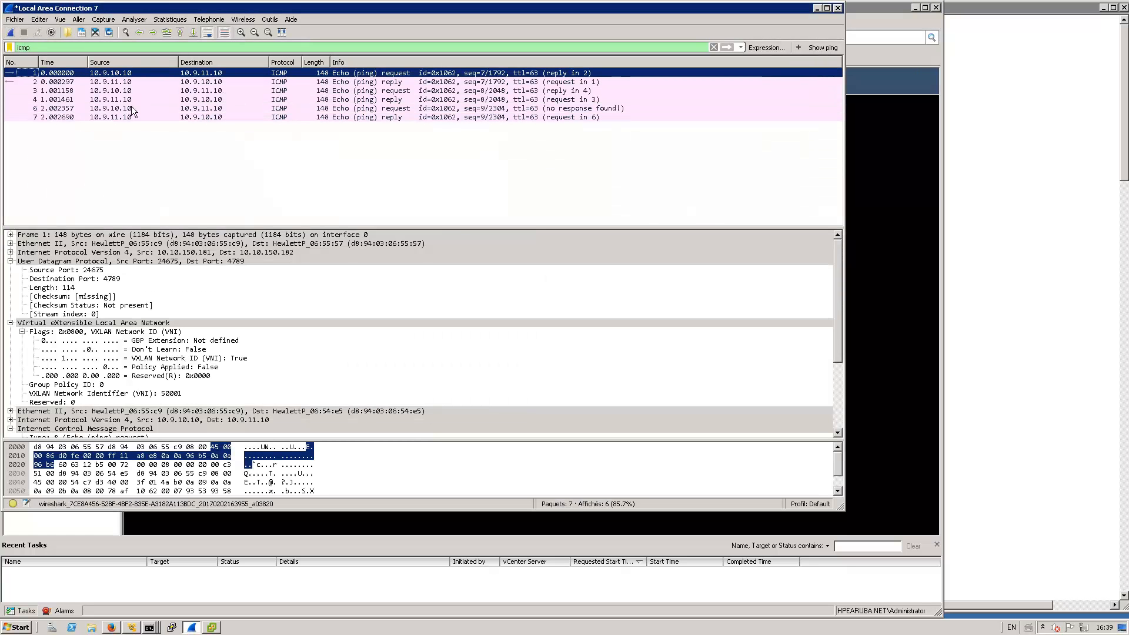
Compare the outer IP and VXLAN headers of the last echo request and reply between 10.9.10.10 and 10.9.11.10.
{"action": "left_click", "coordinate": [128, 117]}
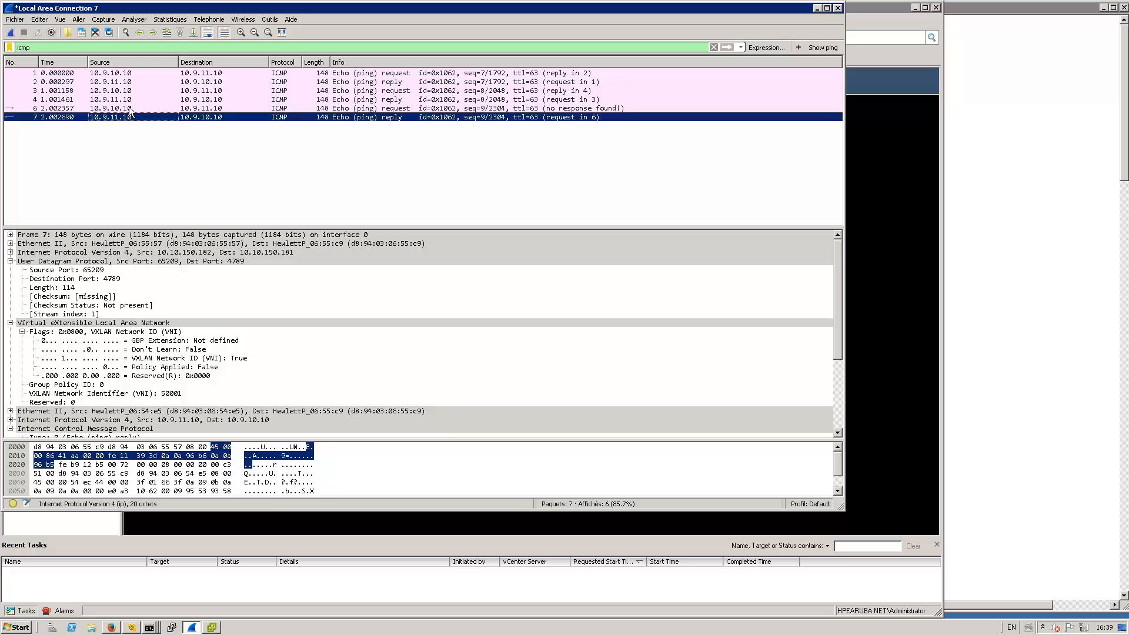
{"action": "left_click", "coordinate": [129, 107]}
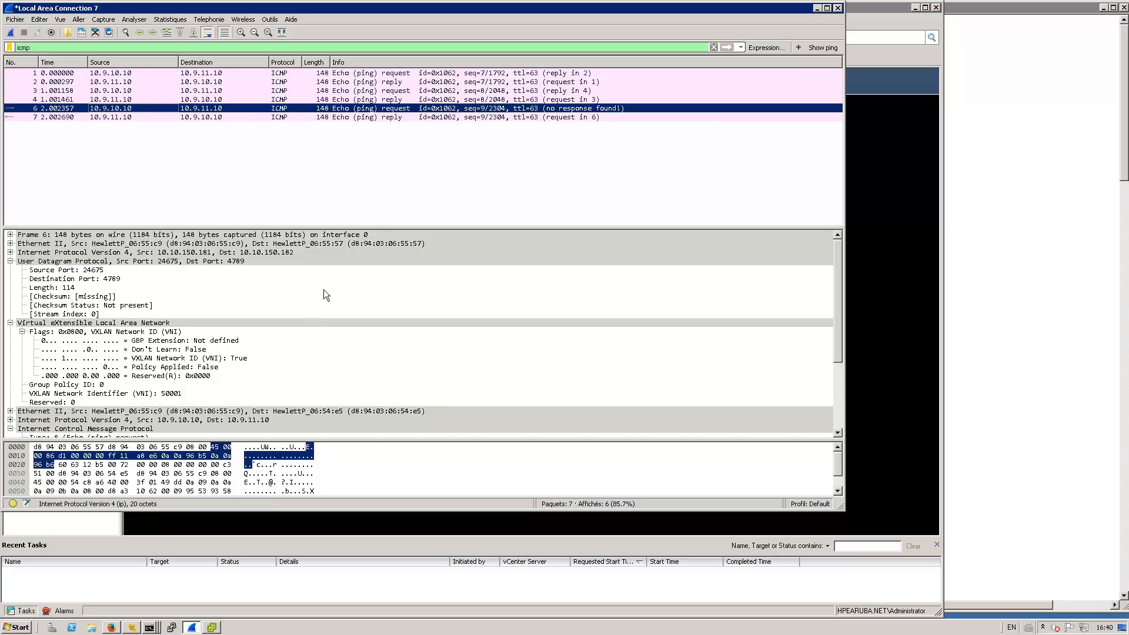
{"action": "left_click", "coordinate": [125, 117]}
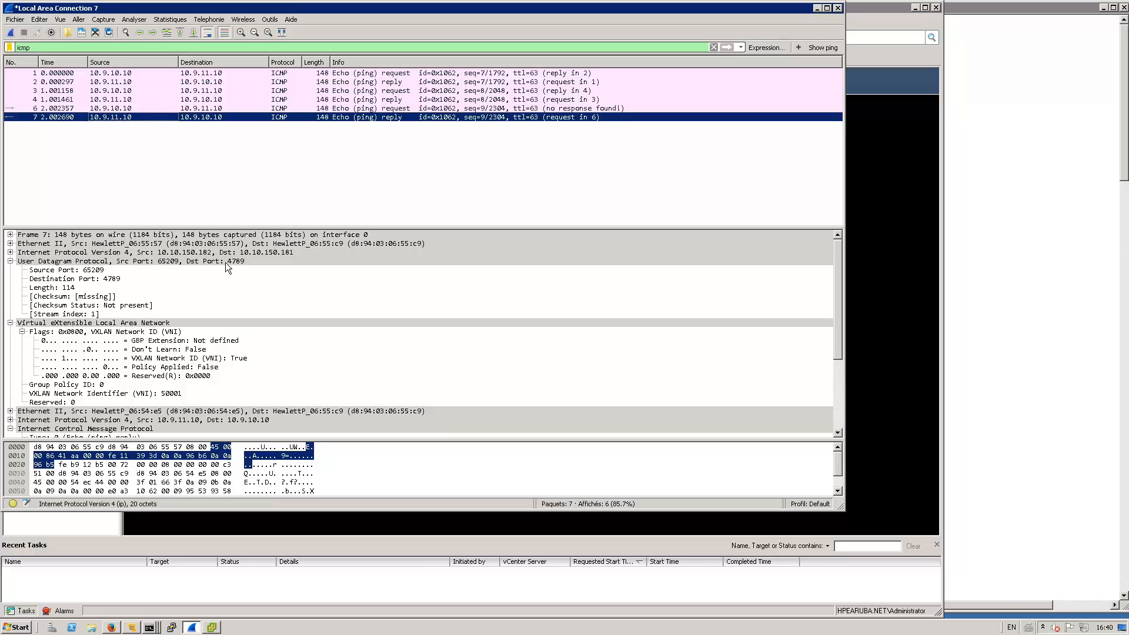
Stop the ping in the vlinux91 console and start pinging the other tenant's host 10.9.20.10.
{"action": "left_click", "coordinate": [873, 239]}
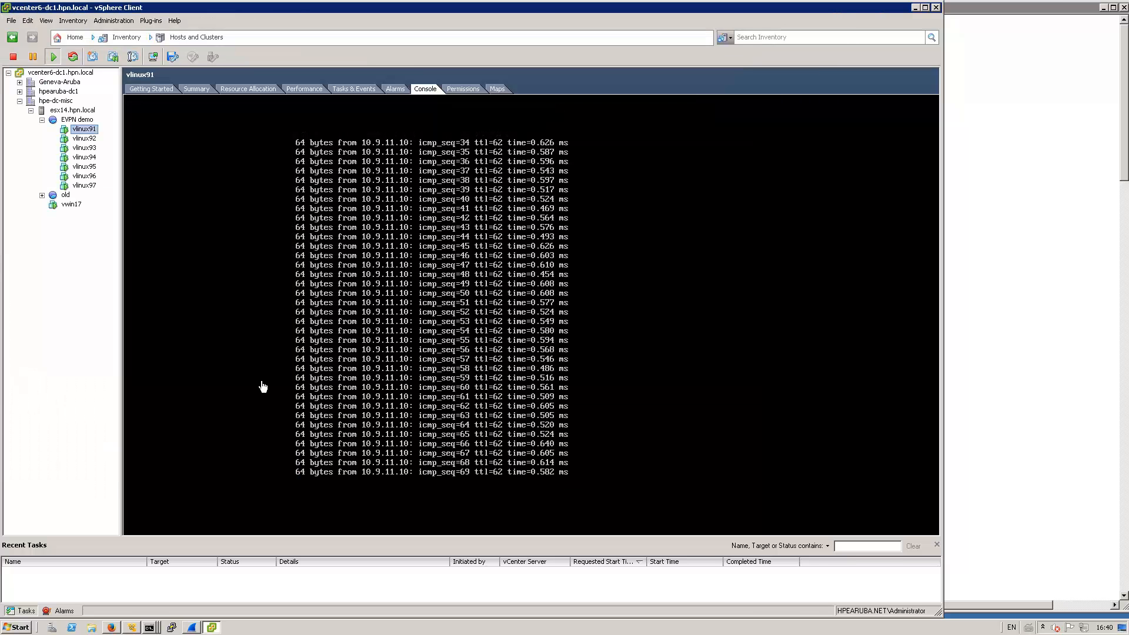
{"action": "type", "text": "c"}
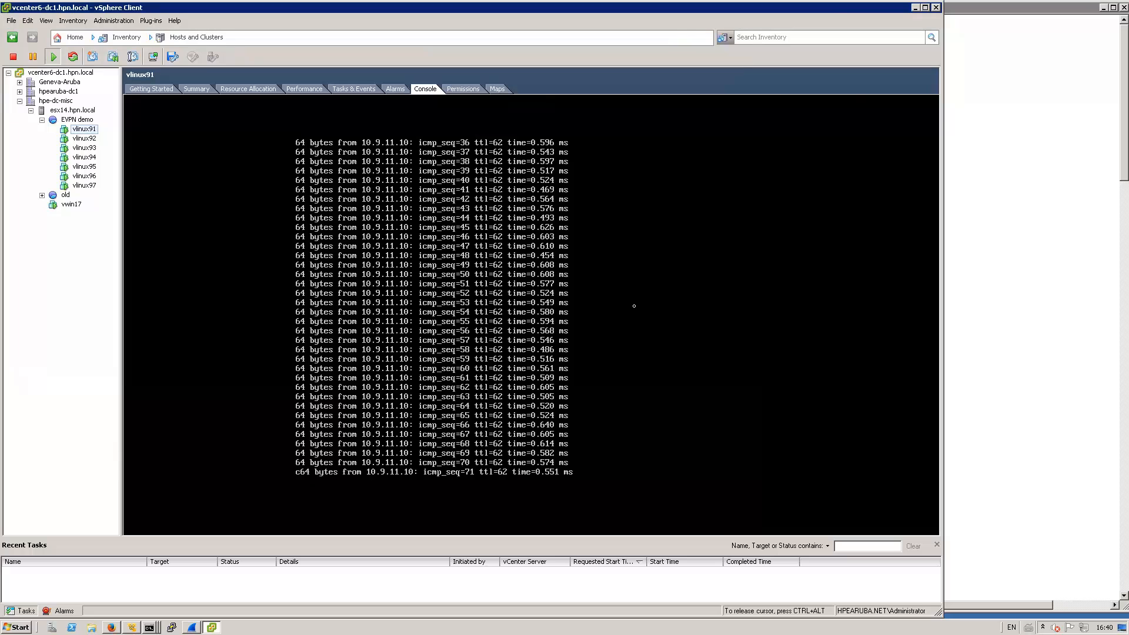
{"action": "key", "text": "ctrl+c"}
{"action": "key", "text": "Up"}
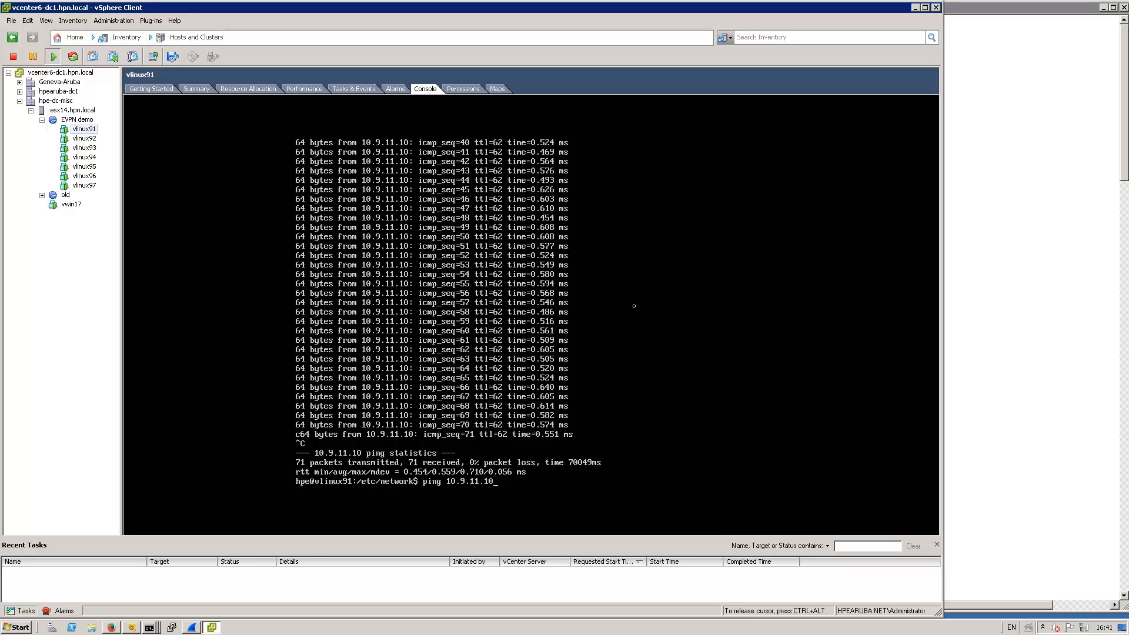
{"action": "key", "text": "BackSpace"}
{"action": "key", "text": "BackSpace"}
{"action": "key", "text": "BackSpace"}
{"action": "key", "text": "BackSpace"}
{"action": "type", "text": "20.10"}
{"action": "key", "text": "Return"}
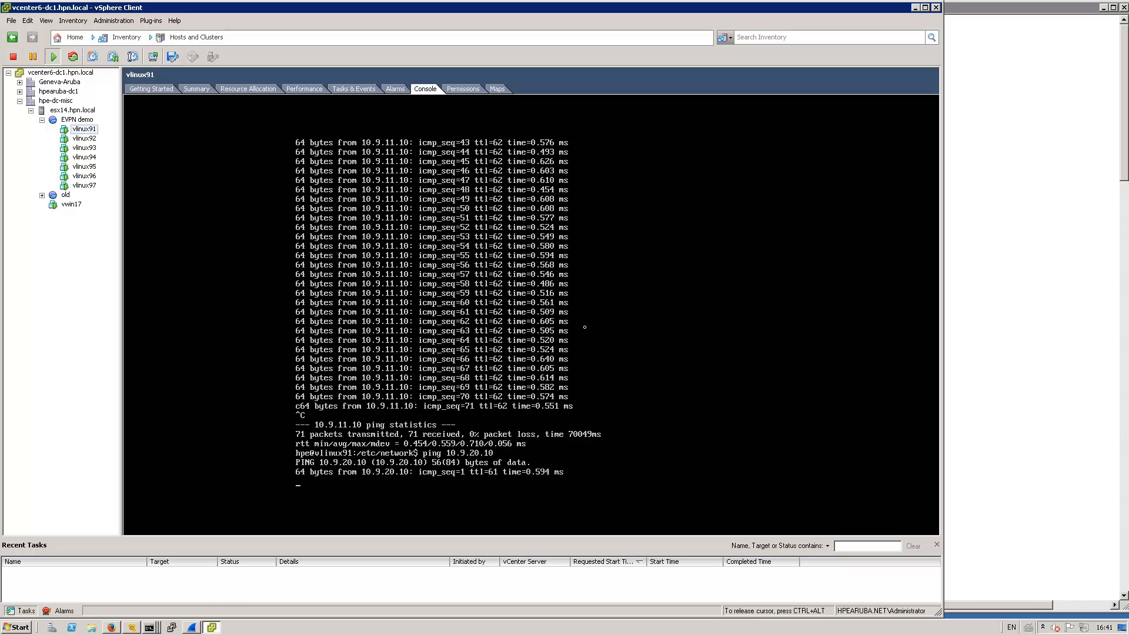
{"action": "key", "text": "ctrl+alt"}
Capture a few packets of the inter-tenant ping in Wireshark, discarding the previous capture, and stop capturing.
{"action": "left_click", "coordinate": [194, 627]}
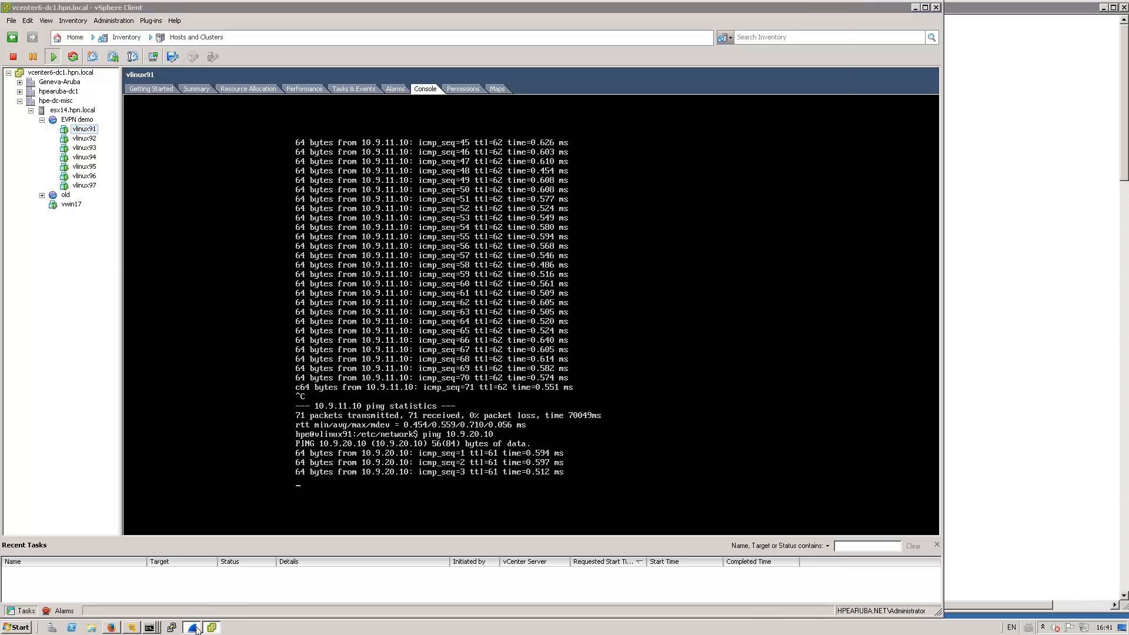
{"action": "left_click", "coordinate": [11, 31]}
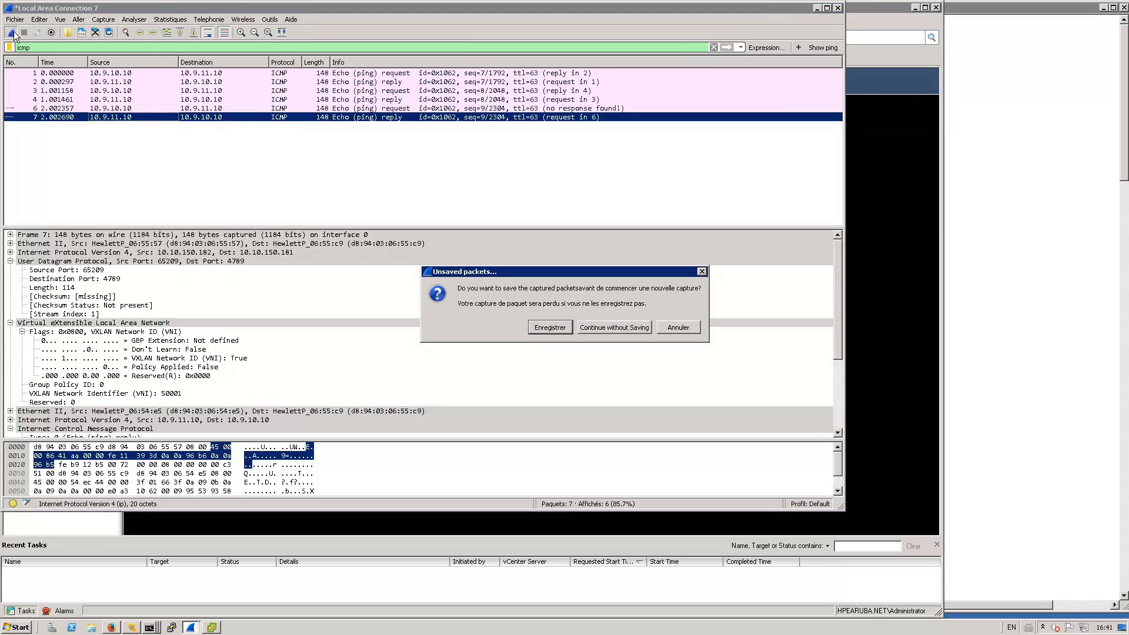
{"action": "left_click", "coordinate": [620, 327]}
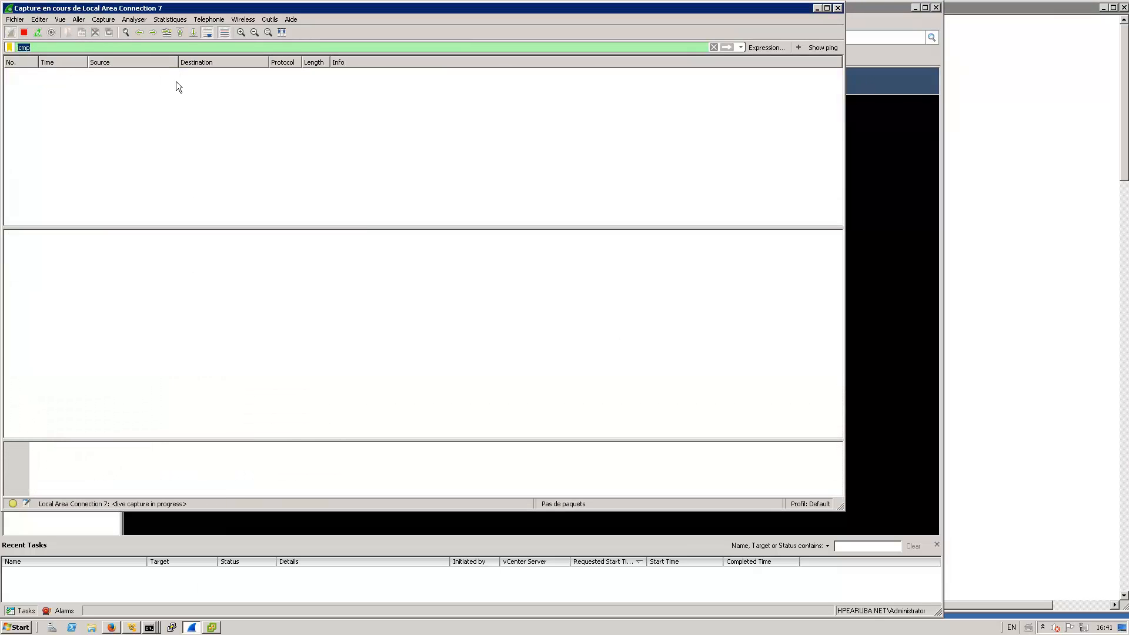
{"action": "left_click", "coordinate": [23, 32]}
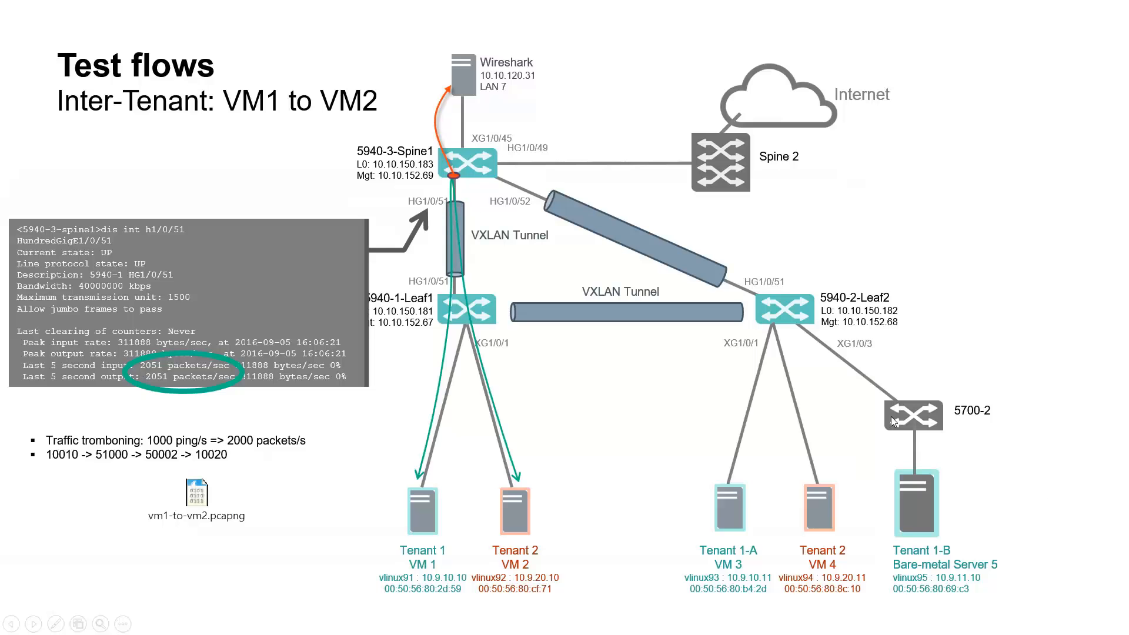
Return from the slides to Wireshark and examine the VXLAN network identifiers of packets 2, 3 and 4 of the inter-tenant ping.
{"action": "key", "text": "alt+Tab"}
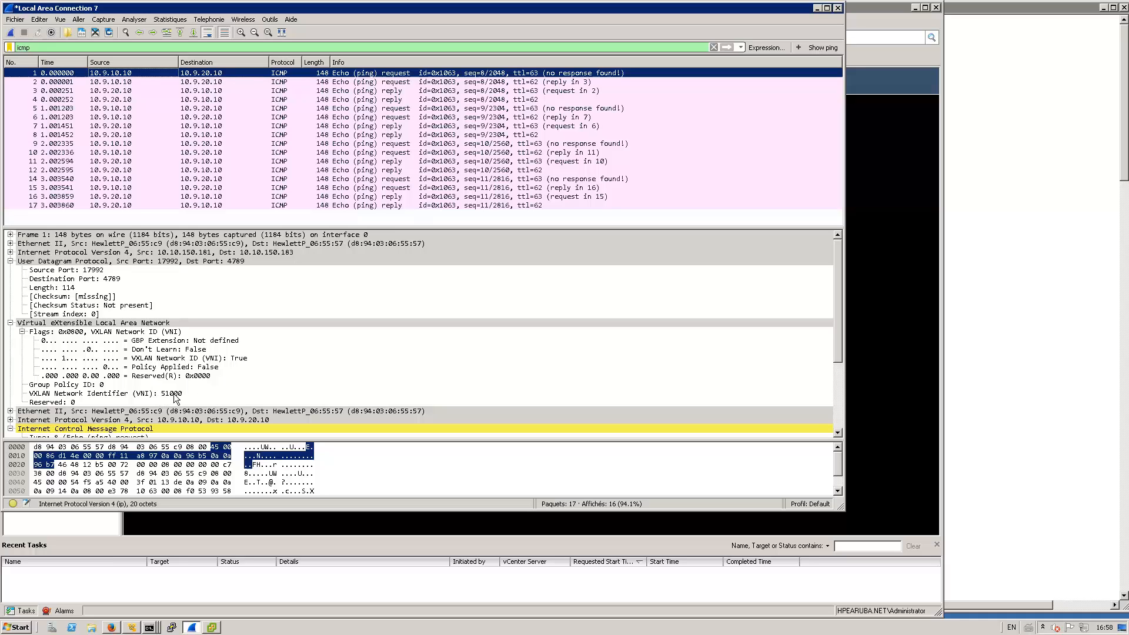
{"action": "left_click", "coordinate": [118, 82]}
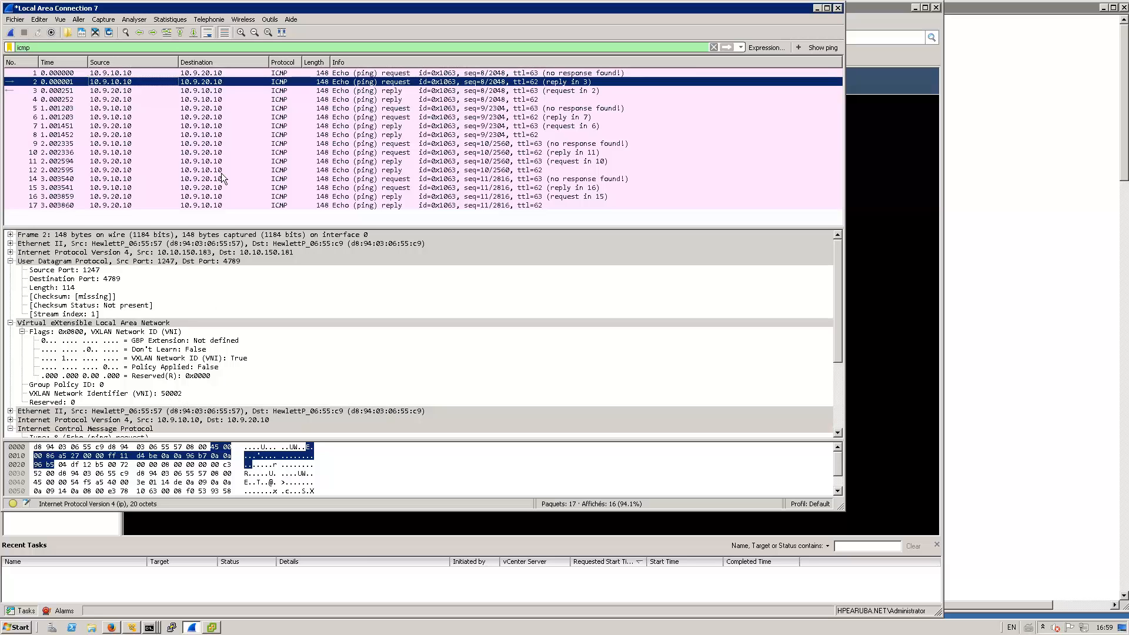
{"action": "left_click", "coordinate": [213, 93]}
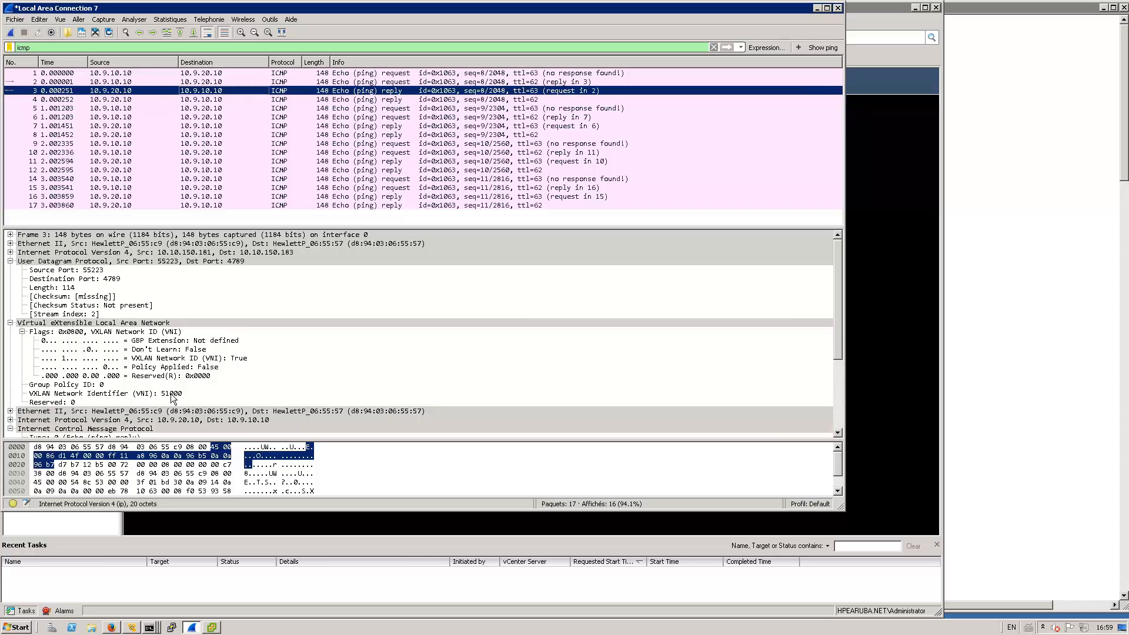
{"action": "left_click", "coordinate": [210, 100]}
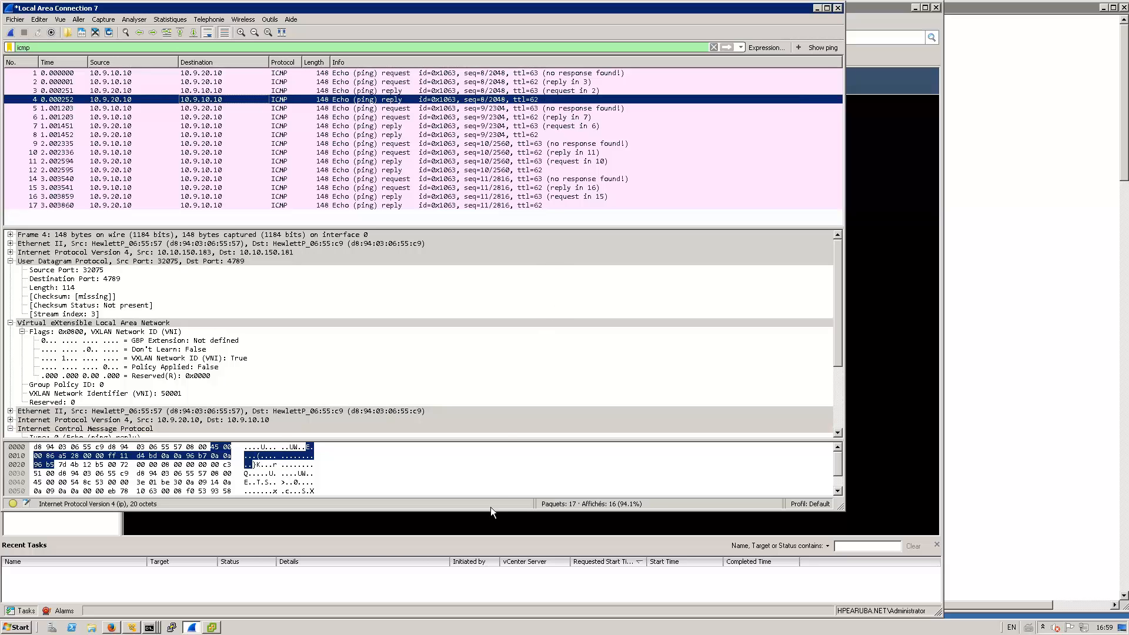
Switch to HPE Intelligent Management Center and add monitoring for VXLAN 10020 on 5940-1-leaf1.
{"action": "left_click", "coordinate": [111, 626]}
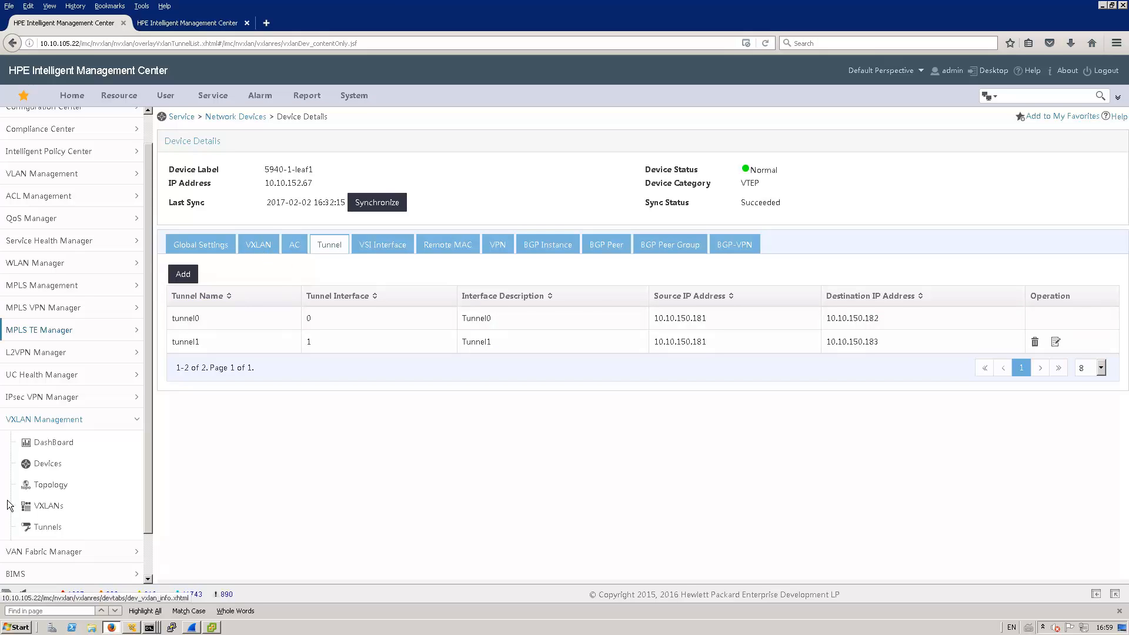
{"action": "left_click", "coordinate": [52, 514]}
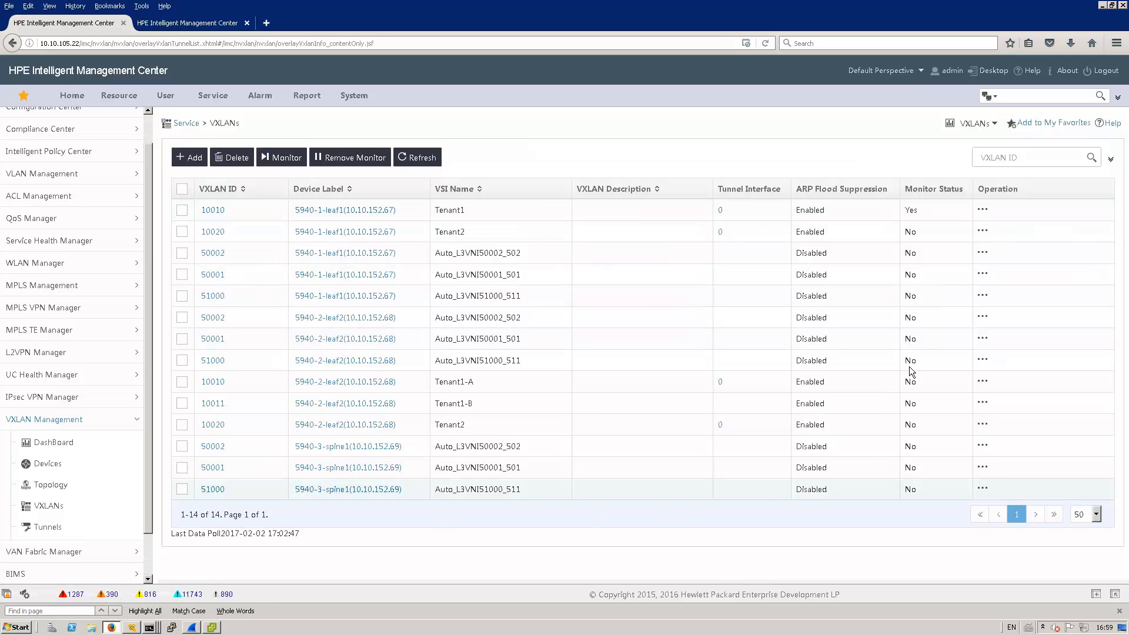
{"action": "left_click", "coordinate": [181, 233]}
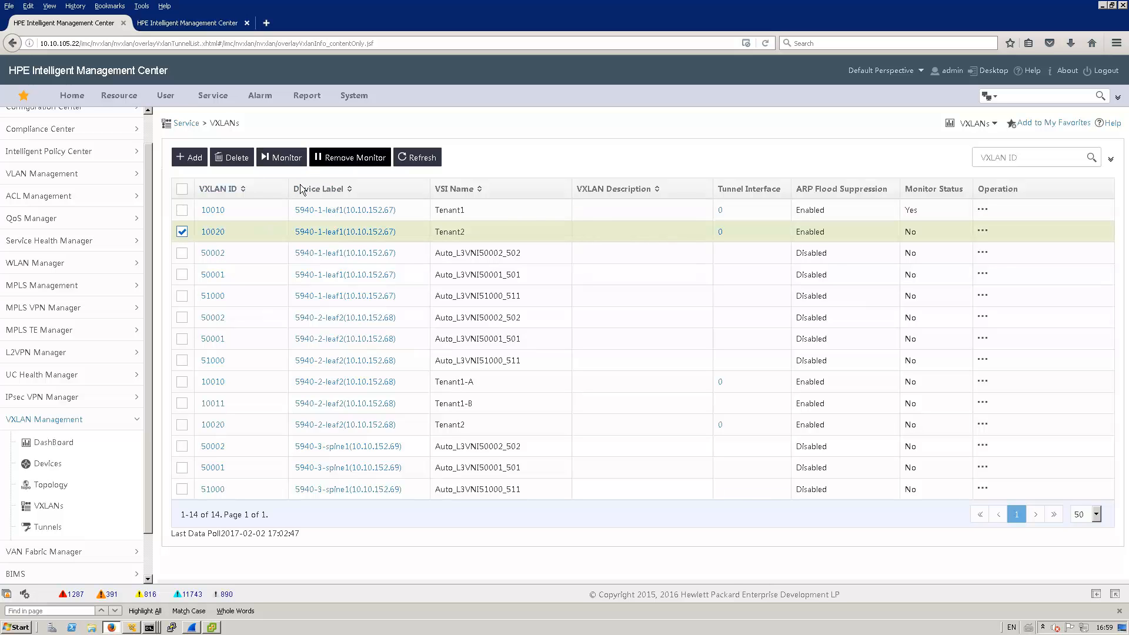
{"action": "left_click", "coordinate": [282, 160]}
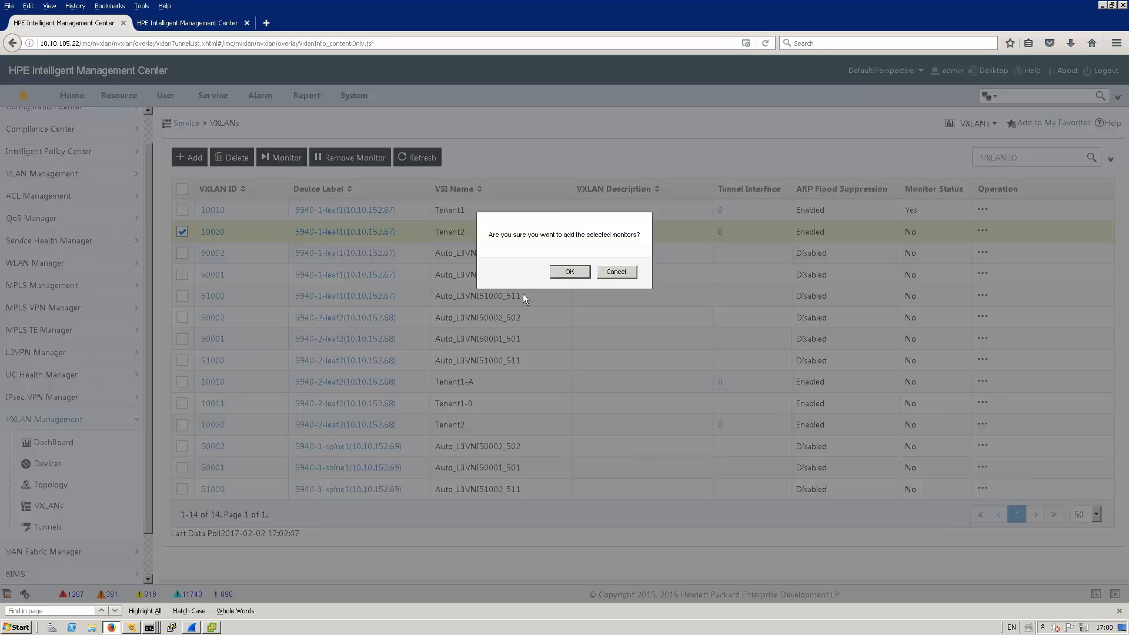
{"action": "left_click", "coordinate": [570, 272]}
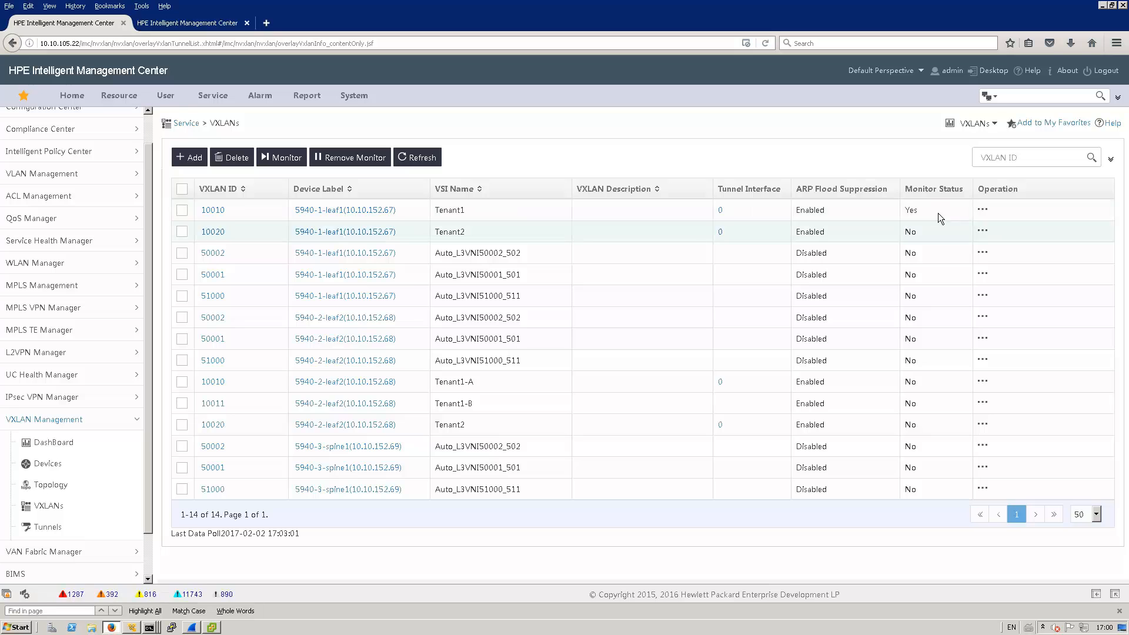
Display the traffic information of VXLAN 10010 on 5940-1-leaf1 and review its time range choices and incoming and outgoing graphs.
{"action": "left_click", "coordinate": [981, 211]}
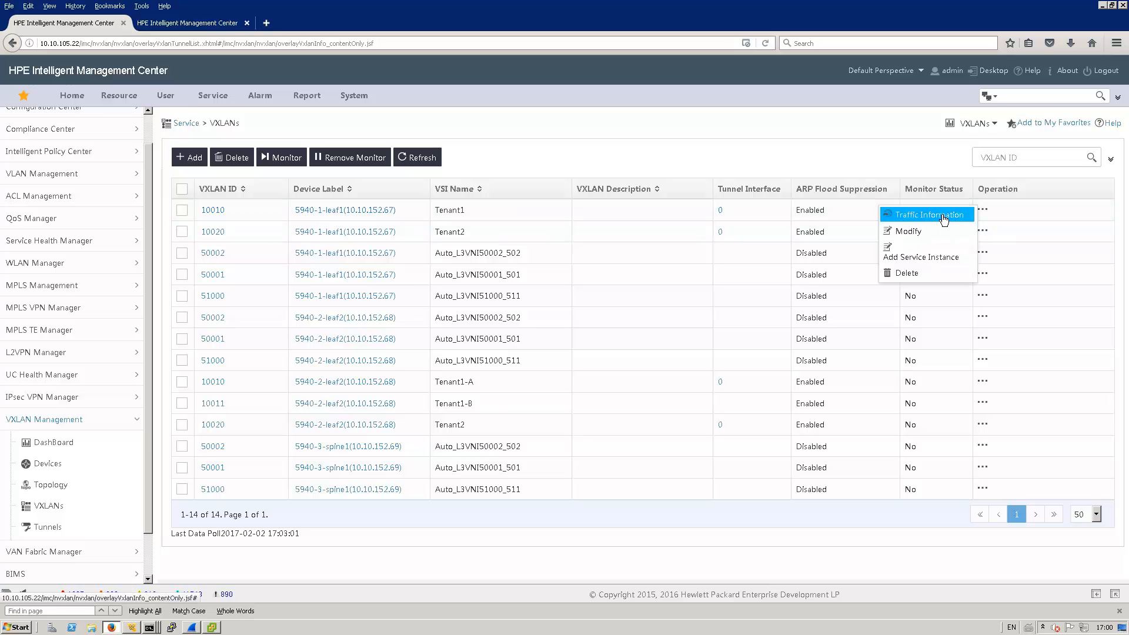
{"action": "left_click", "coordinate": [943, 215]}
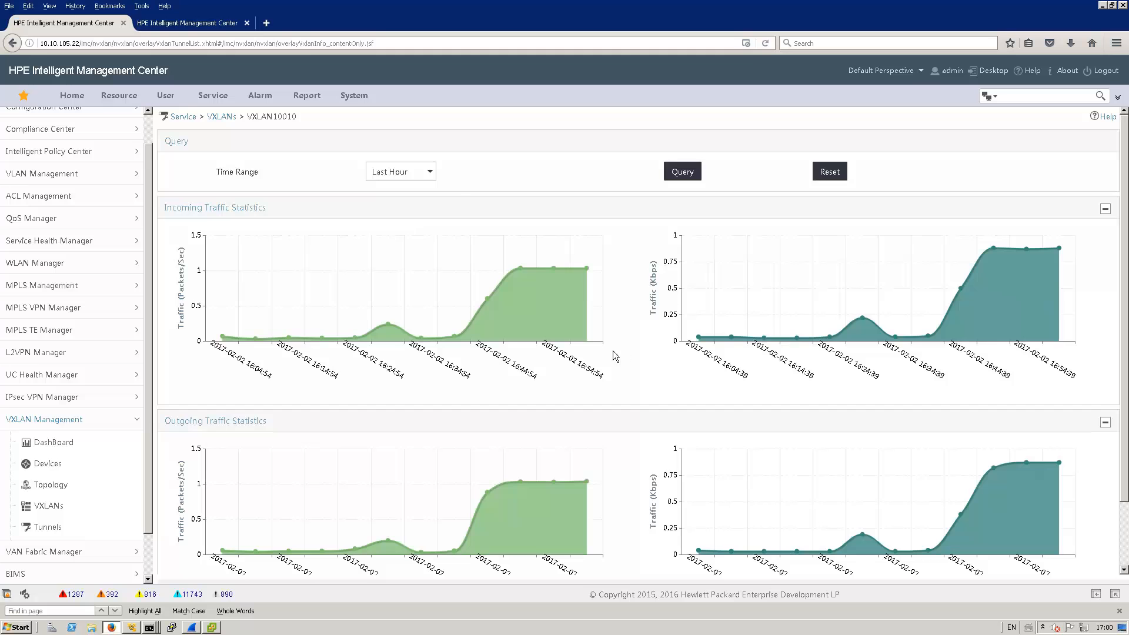
{"action": "left_click", "coordinate": [430, 172]}
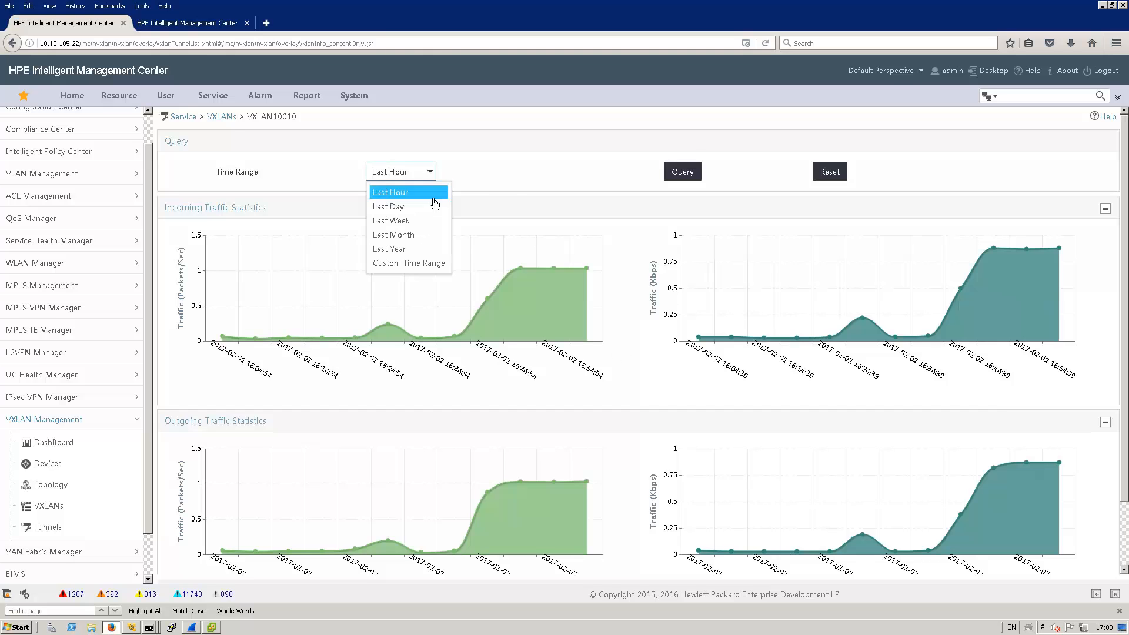
{"action": "left_click", "coordinate": [557, 187]}
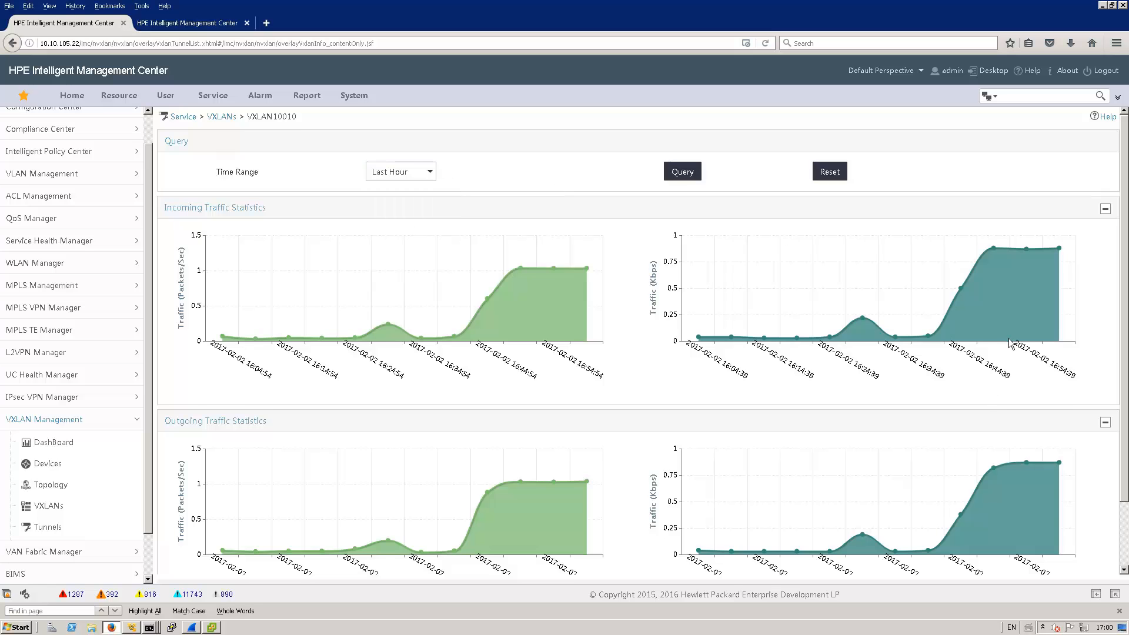
{"action": "scroll", "coordinate": [1009, 342], "scroll_direction": "down", "scroll_amount": 2}
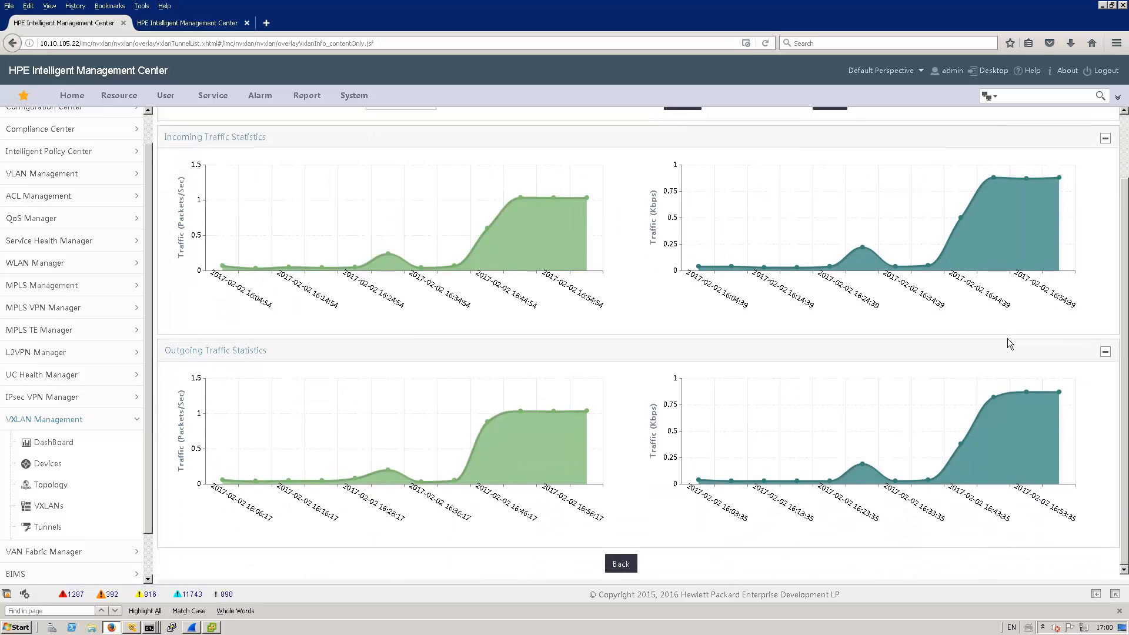